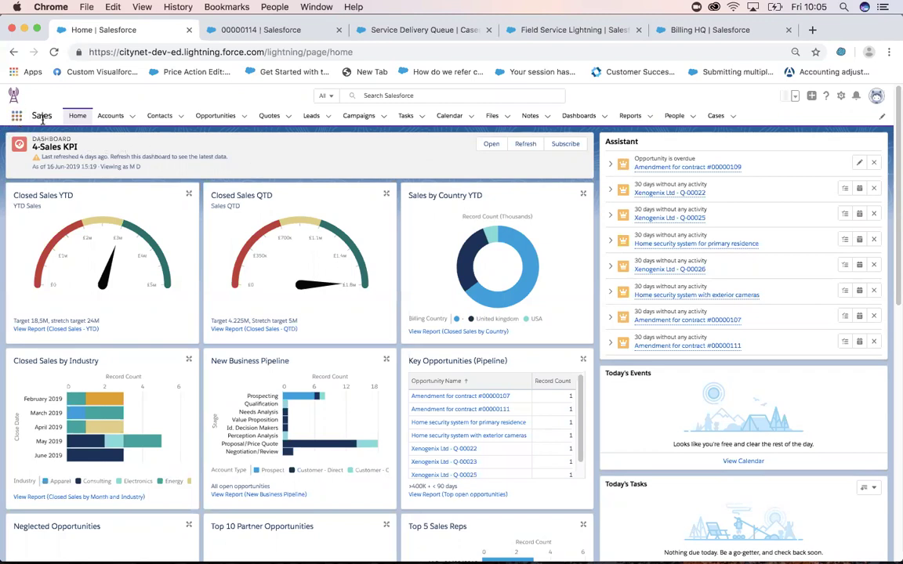
Open the Edge Communications account, expand its related list links, and open the CFO's contact record.
click(111, 117)
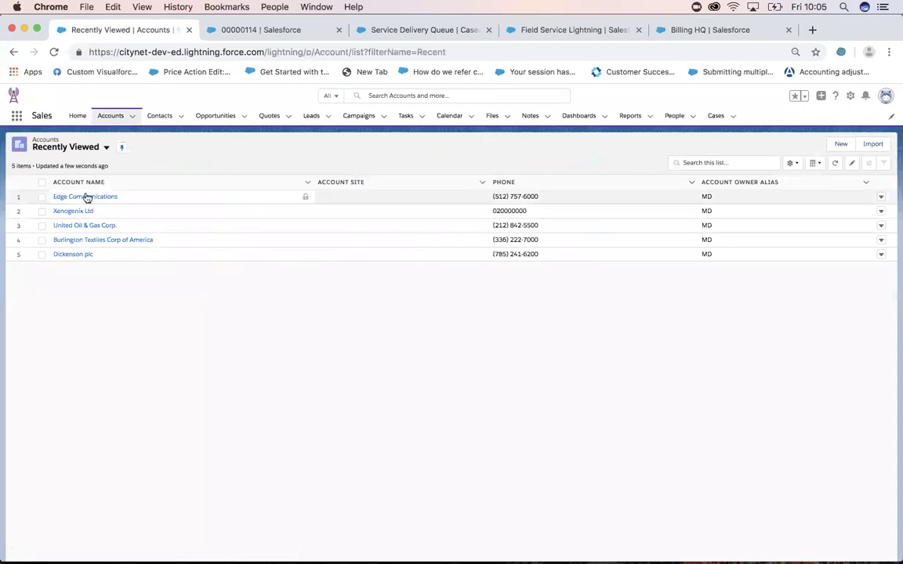
click(78, 200)
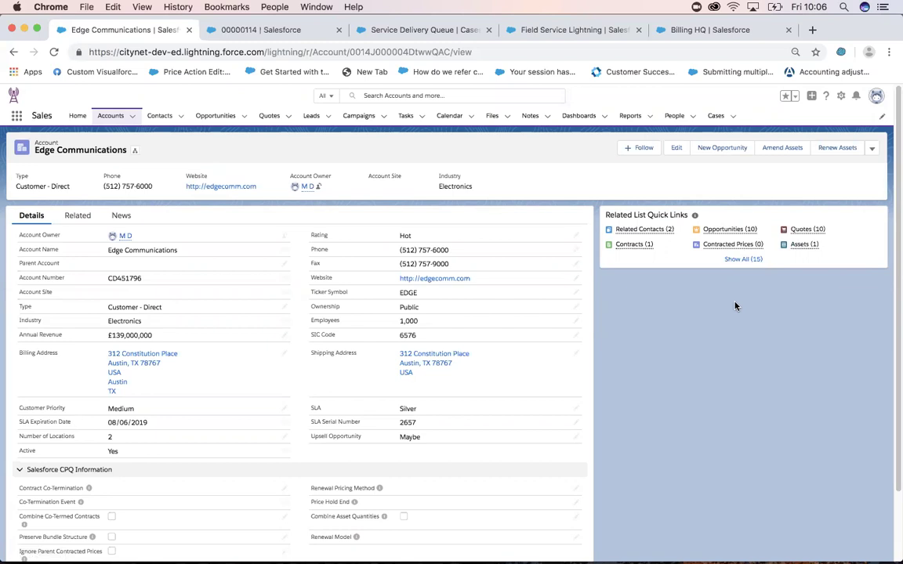
click(743, 260)
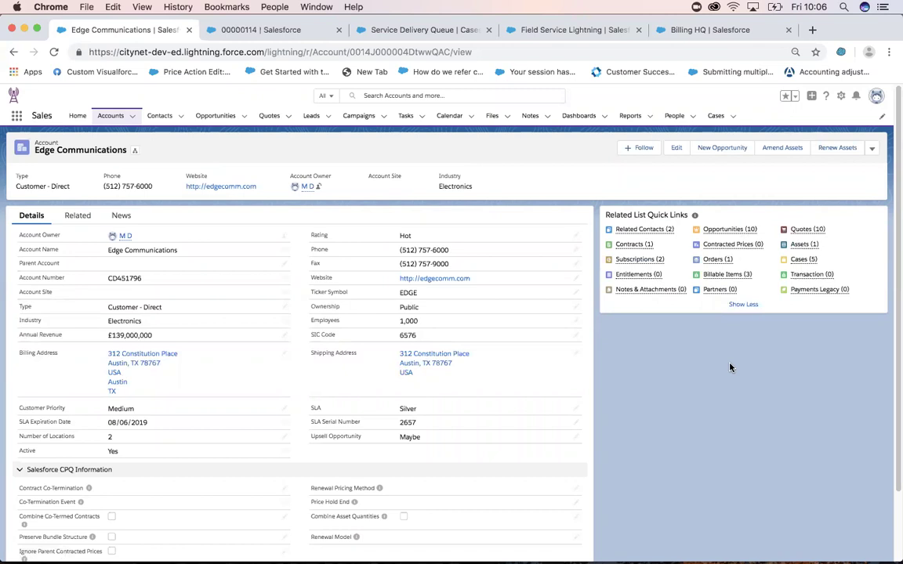
mouse_move(633, 250)
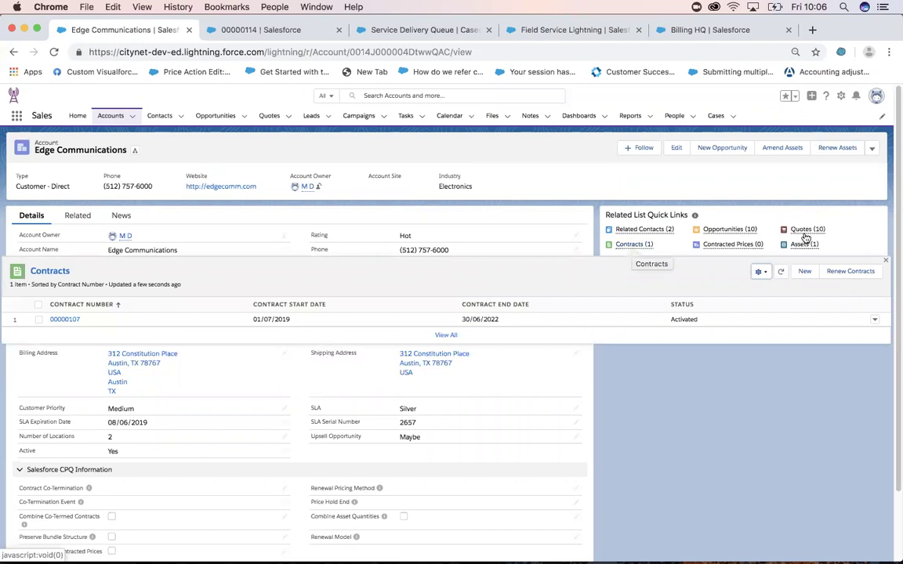
mouse_move(806, 230)
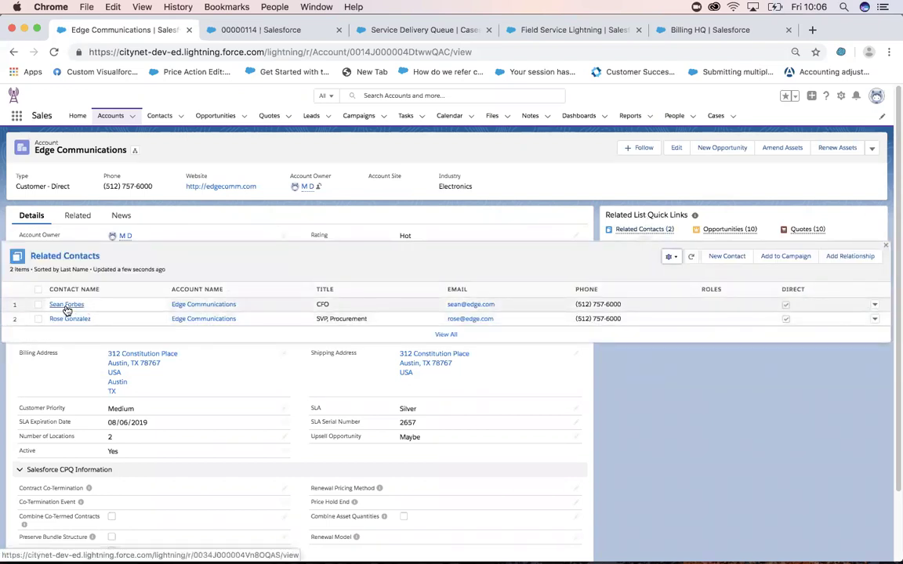
click(69, 305)
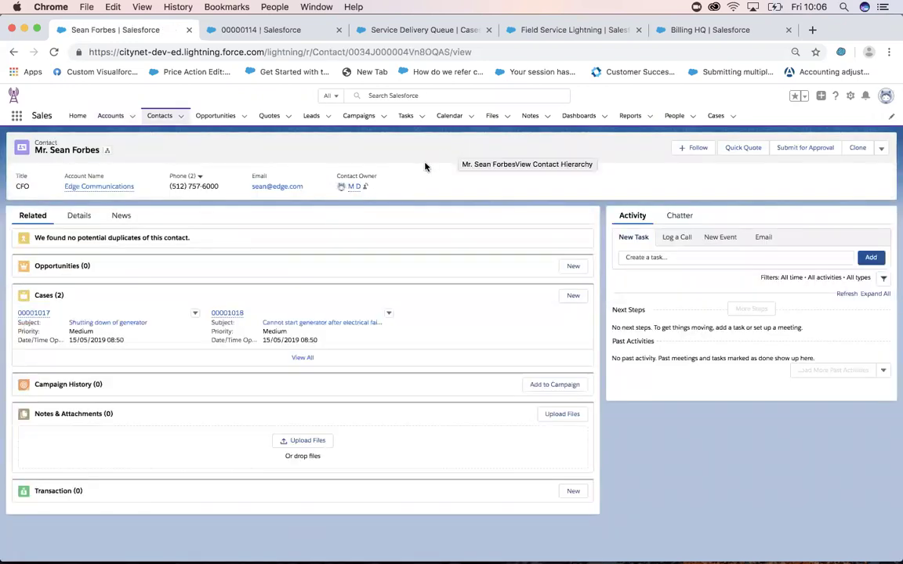
Create a quick quote for the contact with start date 01/07/2019 and a subscription term of 36.
click(743, 151)
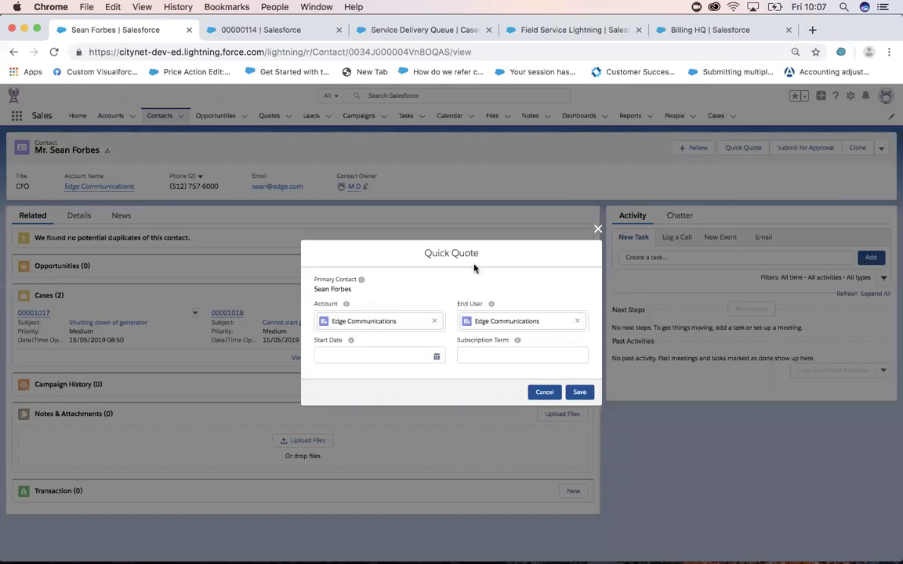
click(439, 359)
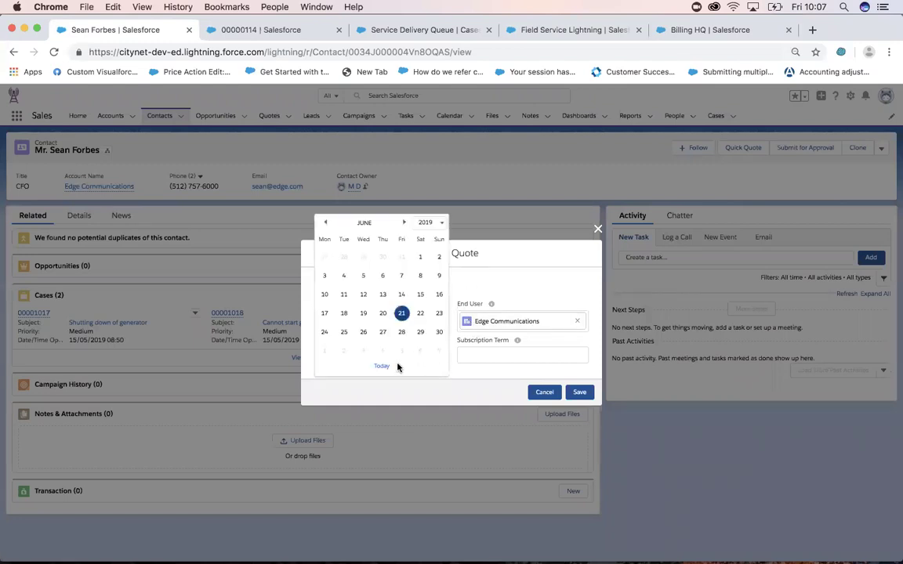
click(404, 222)
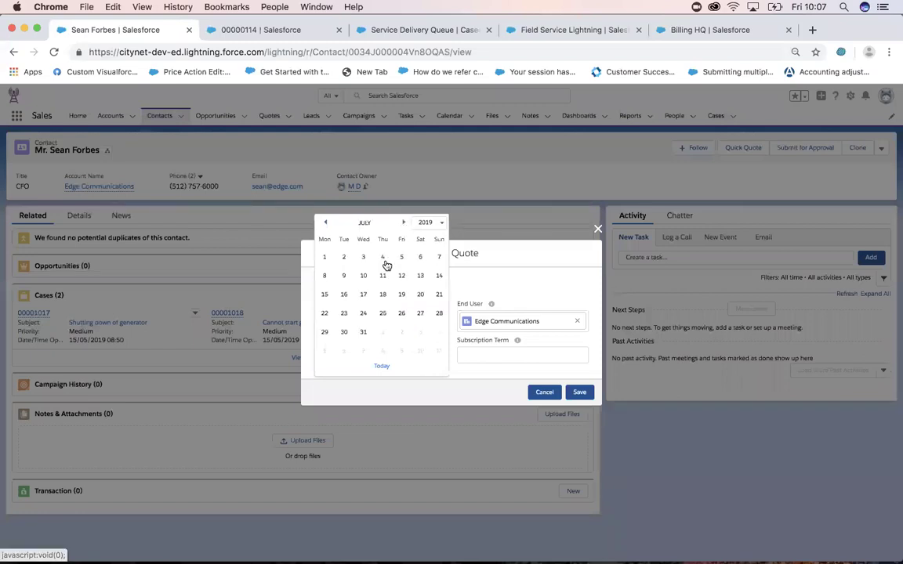
click(325, 258)
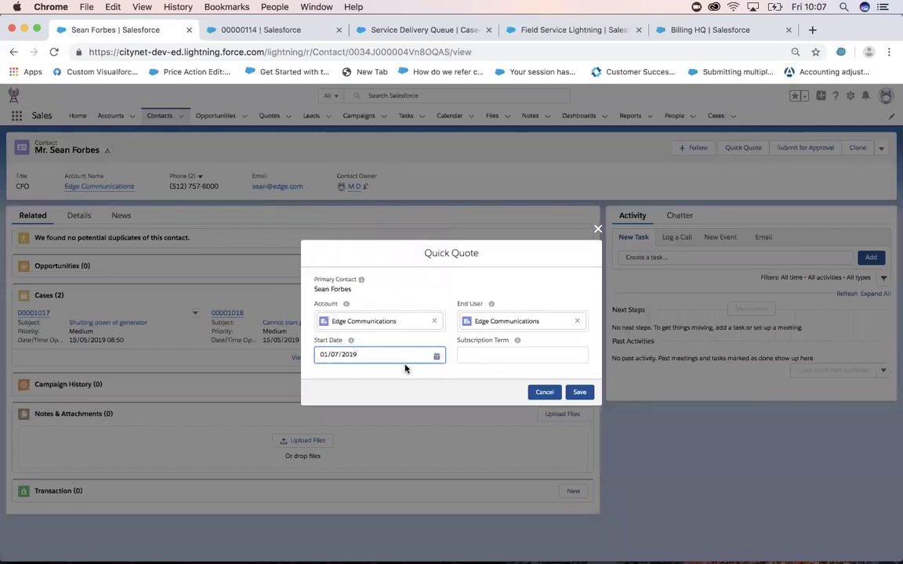
click(476, 355)
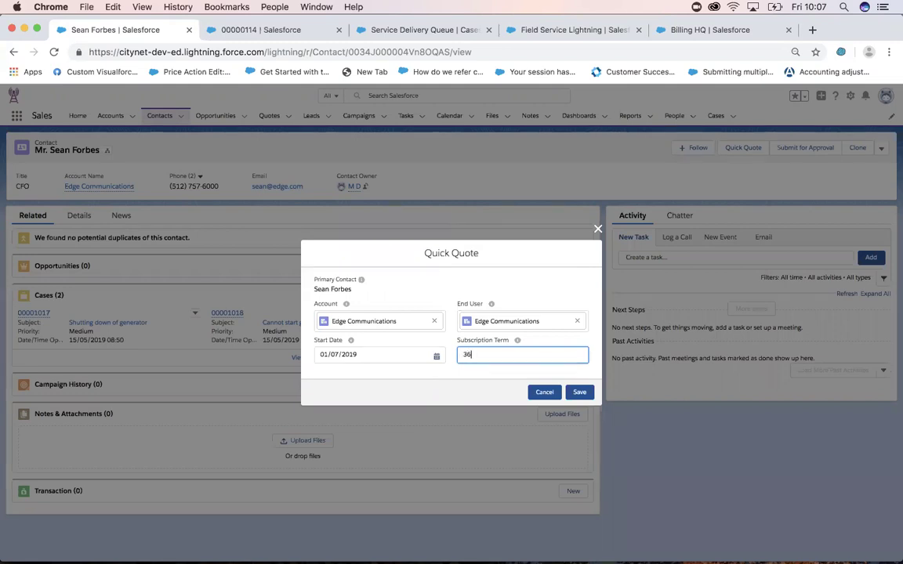
click(580, 392)
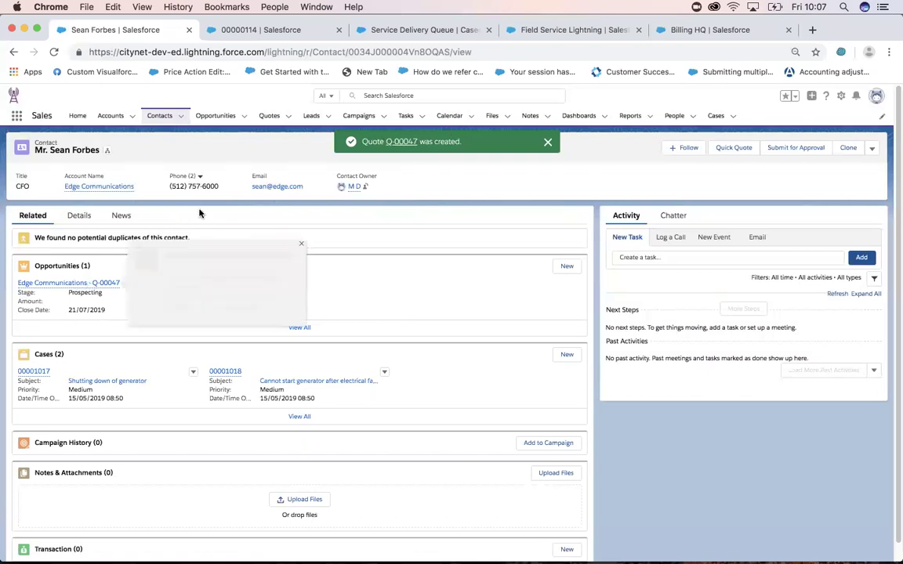
Open the newly created quote, check its related opportunity, and start editing its lines with the Standard Price Book.
click(402, 142)
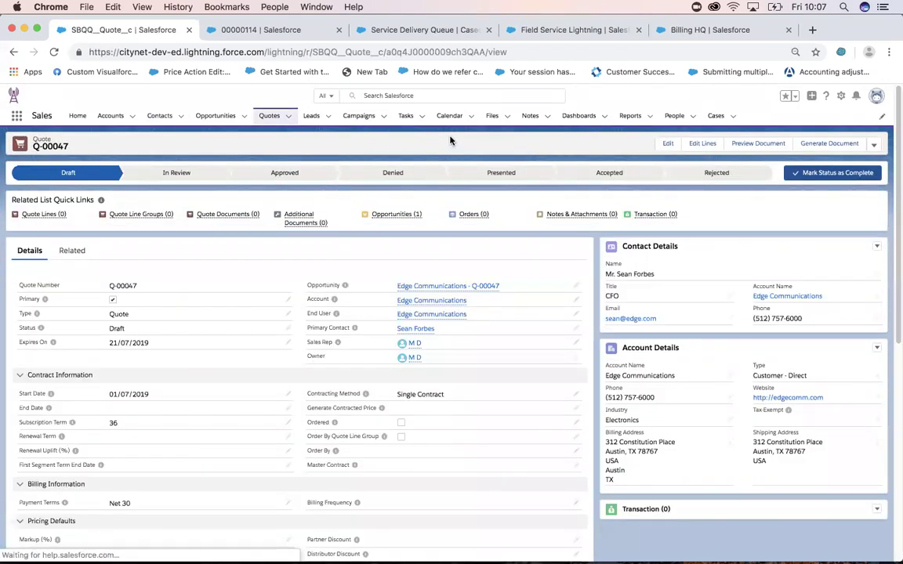
mouse_move(398, 218)
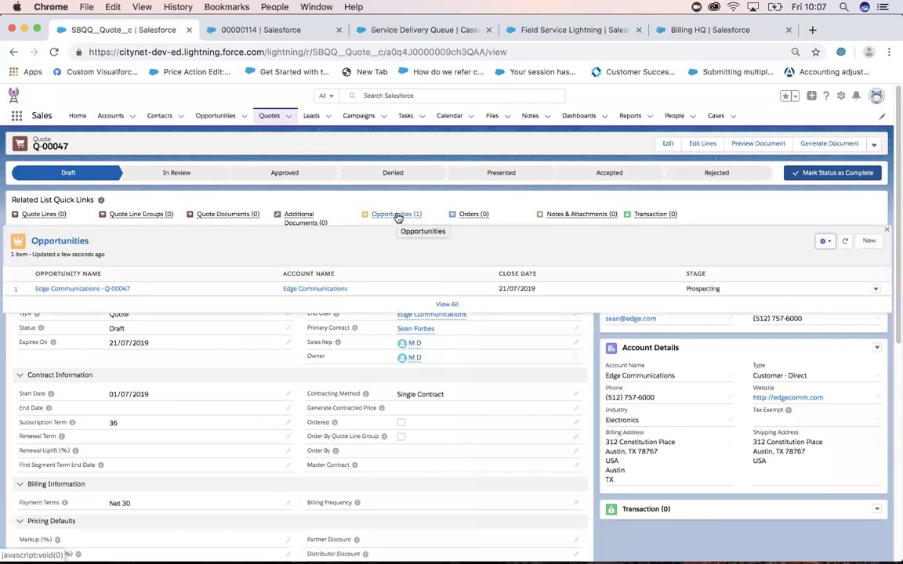
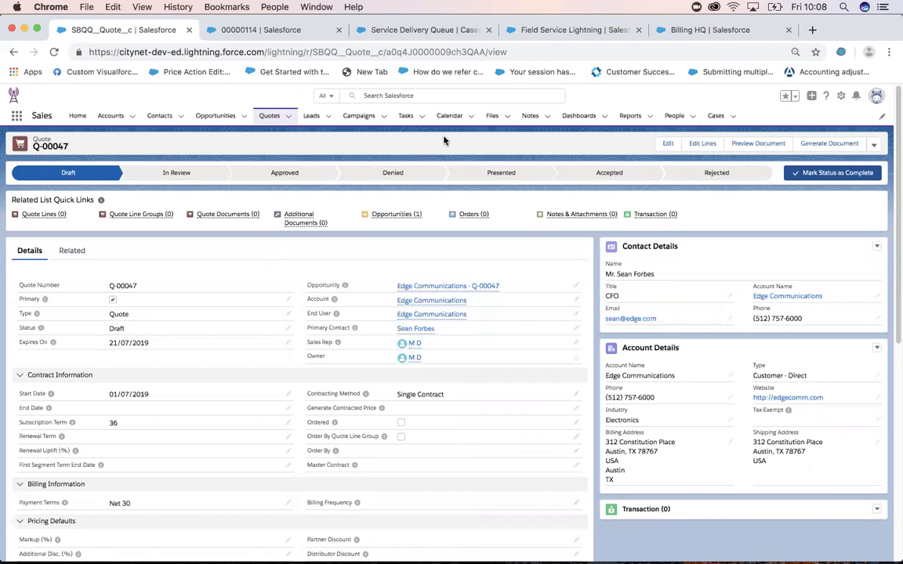
click(703, 146)
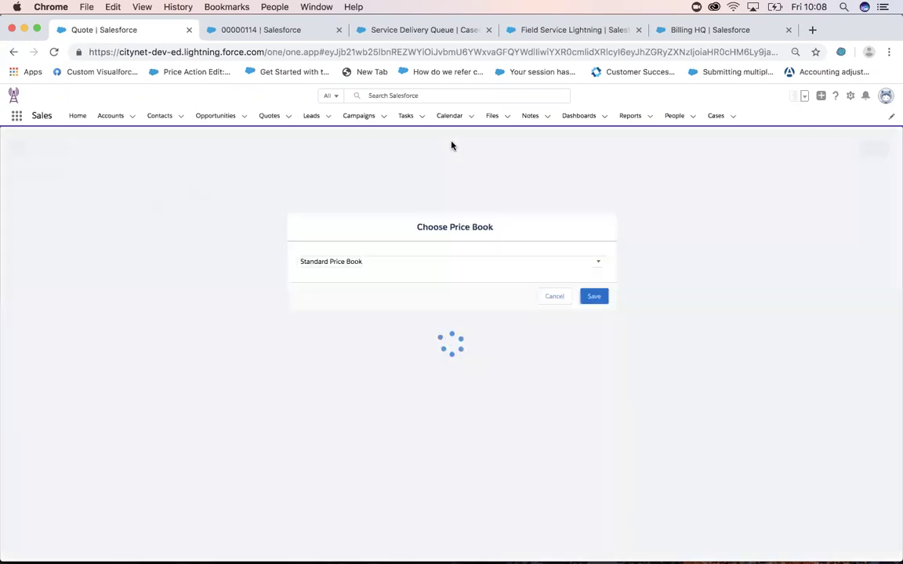
click(596, 297)
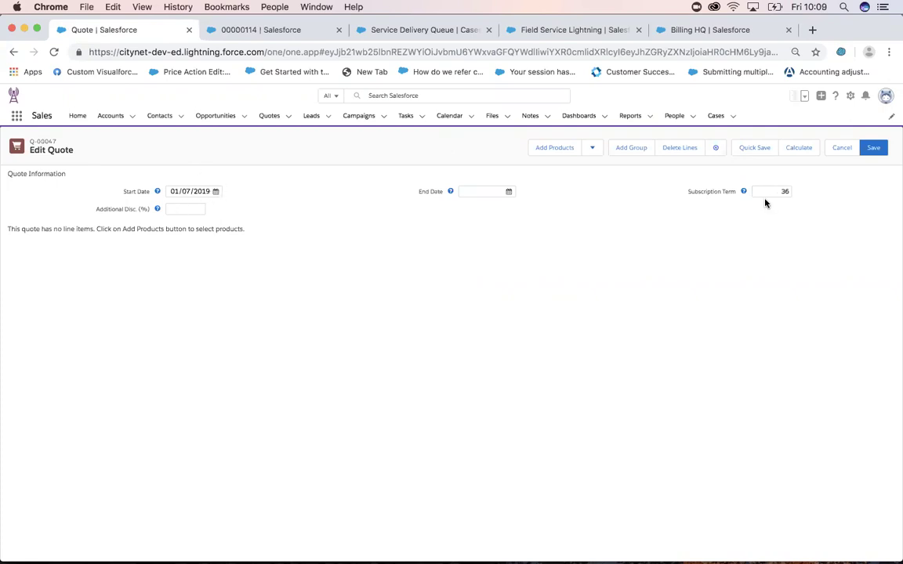
Add Fibre 100MB Broadband to the quote, configured with SurfProtect WebTraffic Management - Pro and Fibre Installation - 30 Day.
click(558, 149)
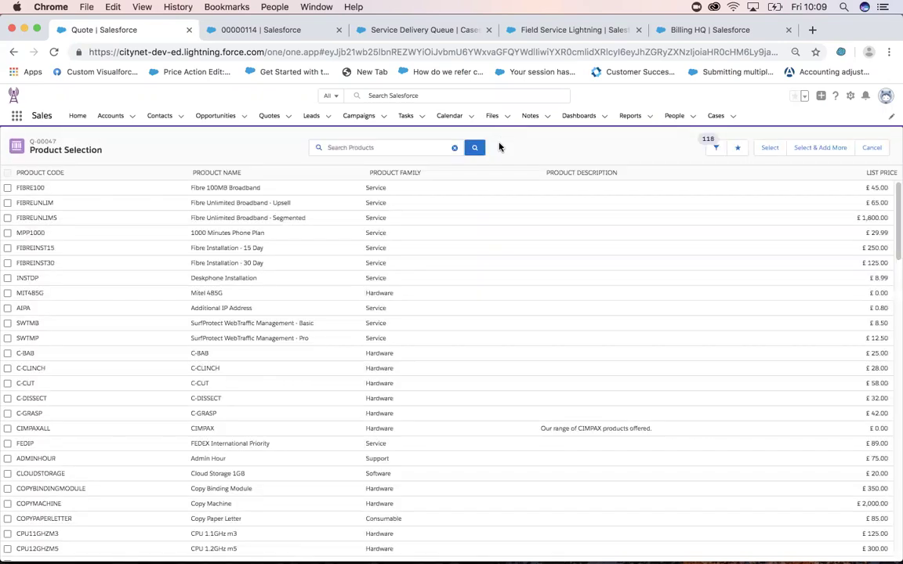
click(7, 189)
click(770, 148)
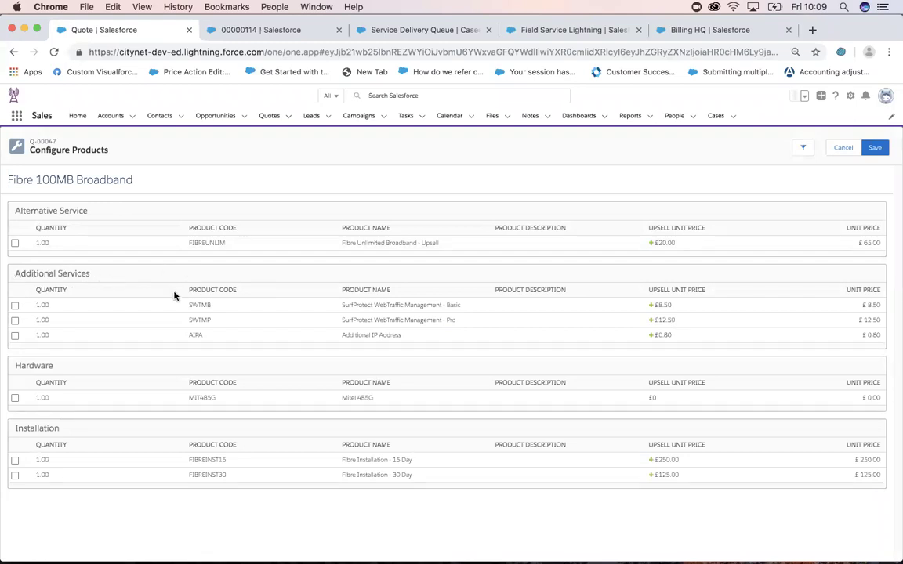
click(15, 321)
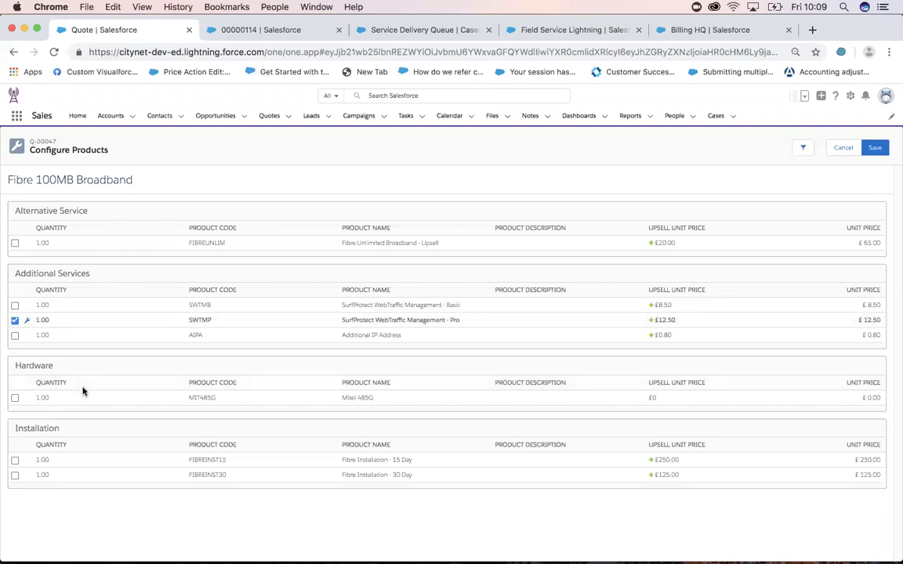
click(15, 476)
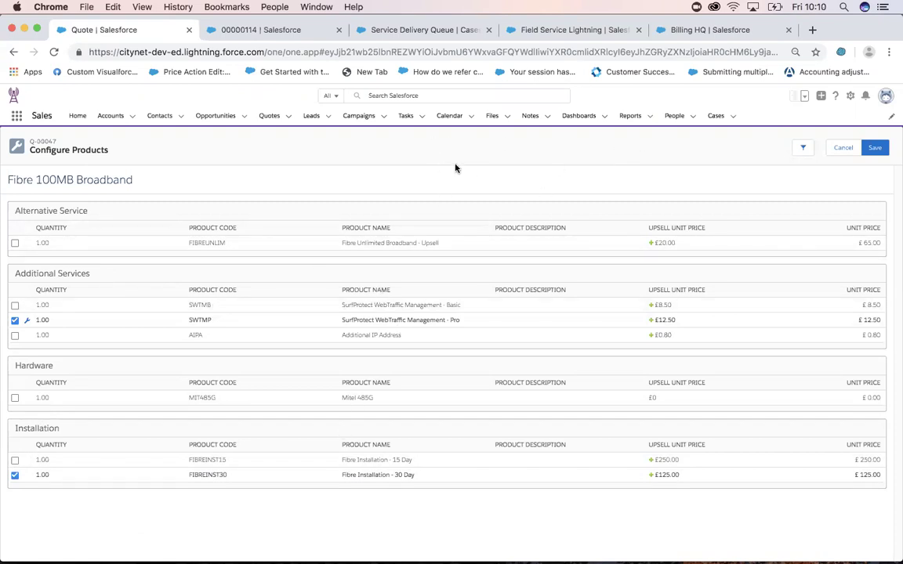
click(875, 149)
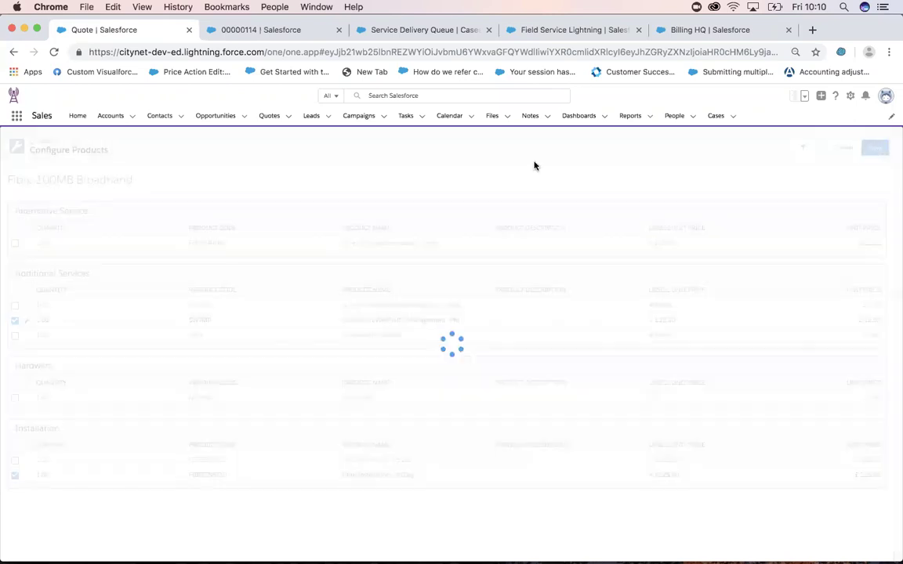
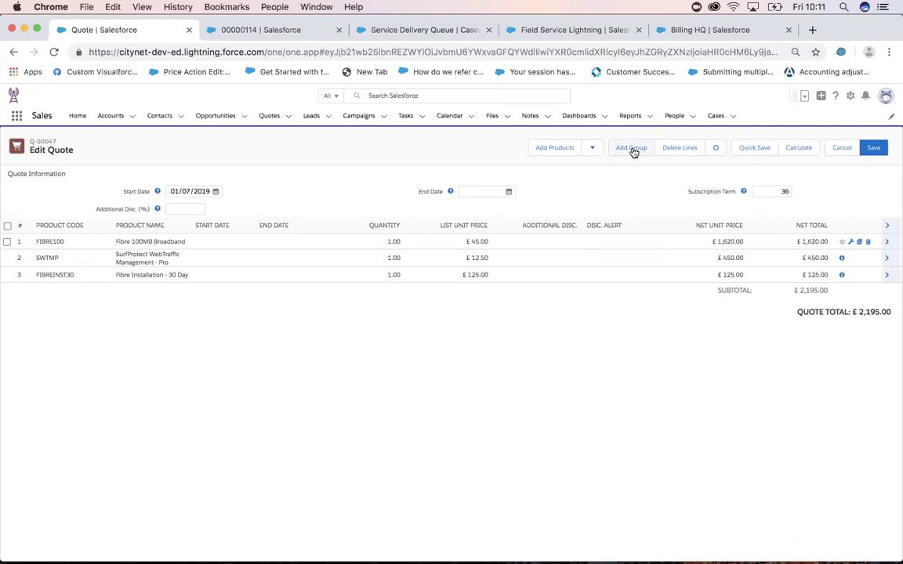
Group the existing quote lines under a new group named Connectivity.
click(632, 149)
click(50, 246)
text(Co)
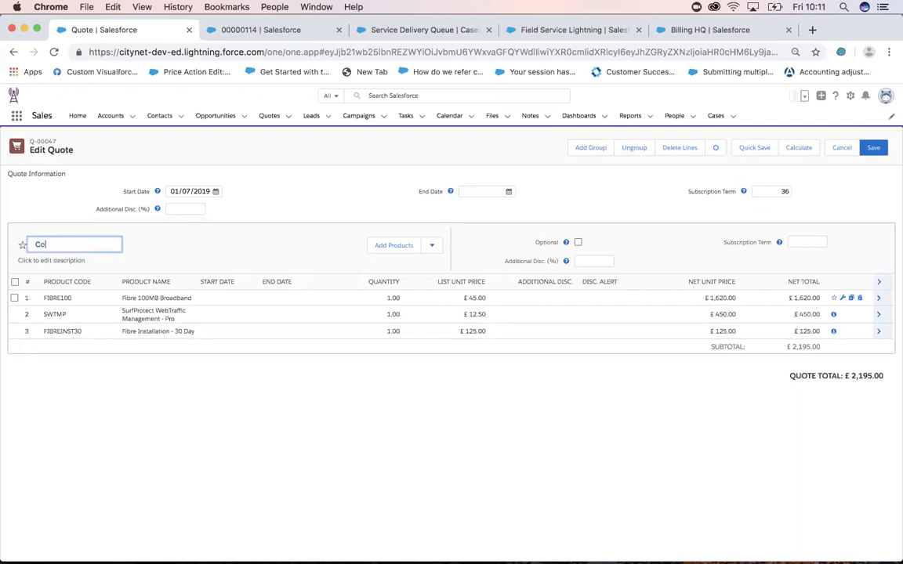
text(nnectivity)
click(217, 249)
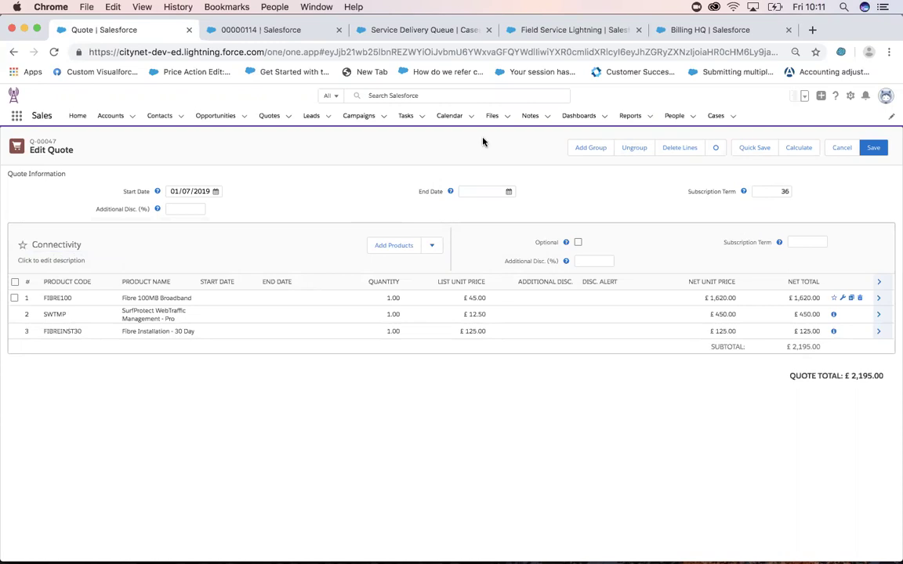
Add a second quote line group named Hardware.
click(593, 149)
click(59, 384)
text(Hardware)
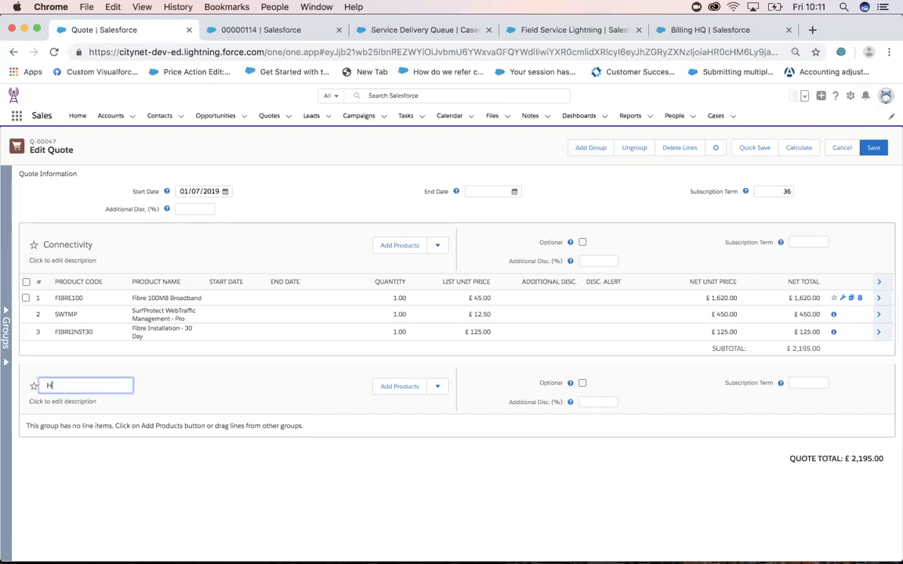
click(243, 392)
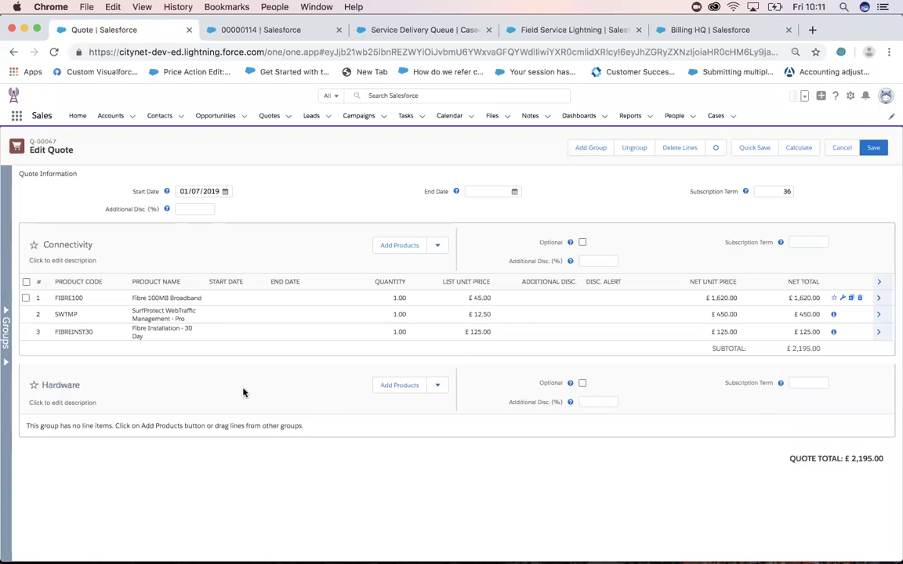
Add the Mitel 485G product to the Hardware group.
click(400, 386)
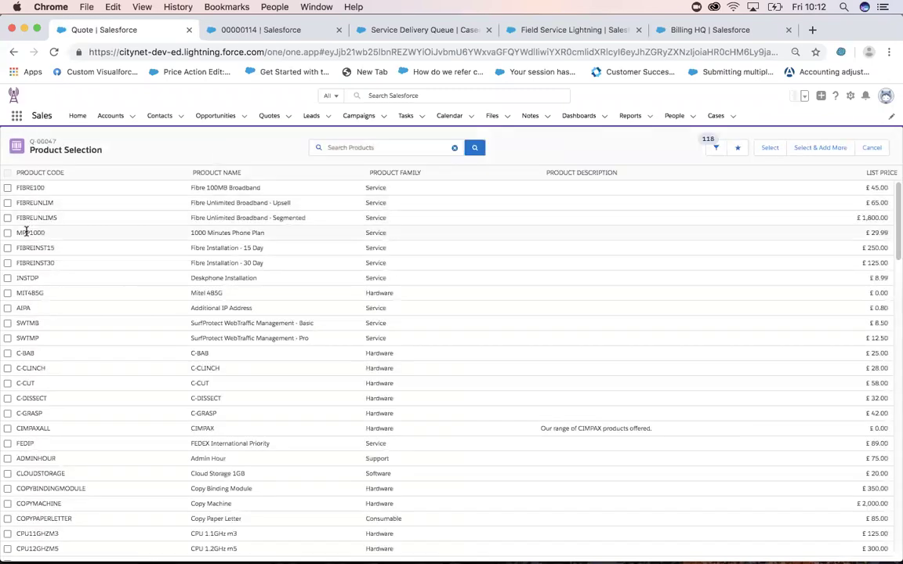
click(7, 293)
click(767, 148)
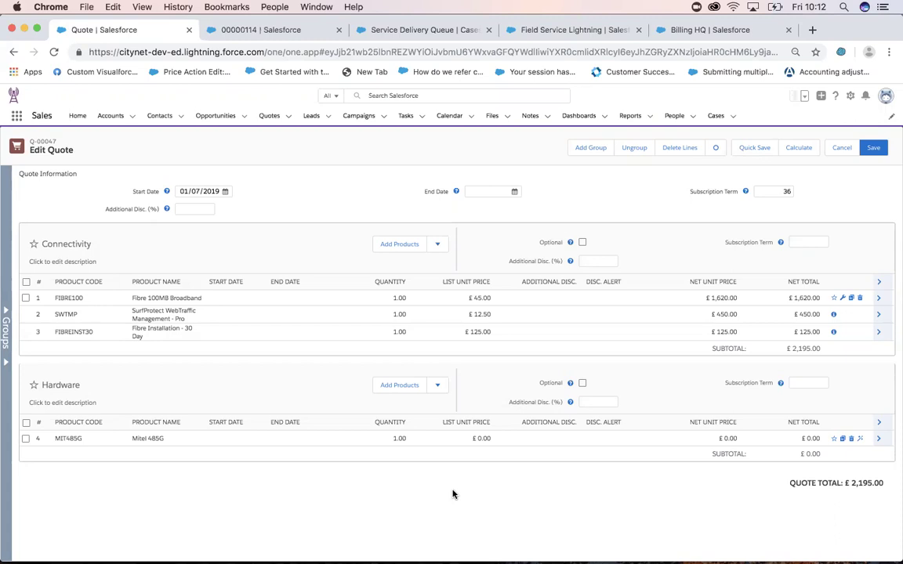
Expand the Mitel 485G line's details, check its pricing method options, and set its unit cost to £89.
click(879, 438)
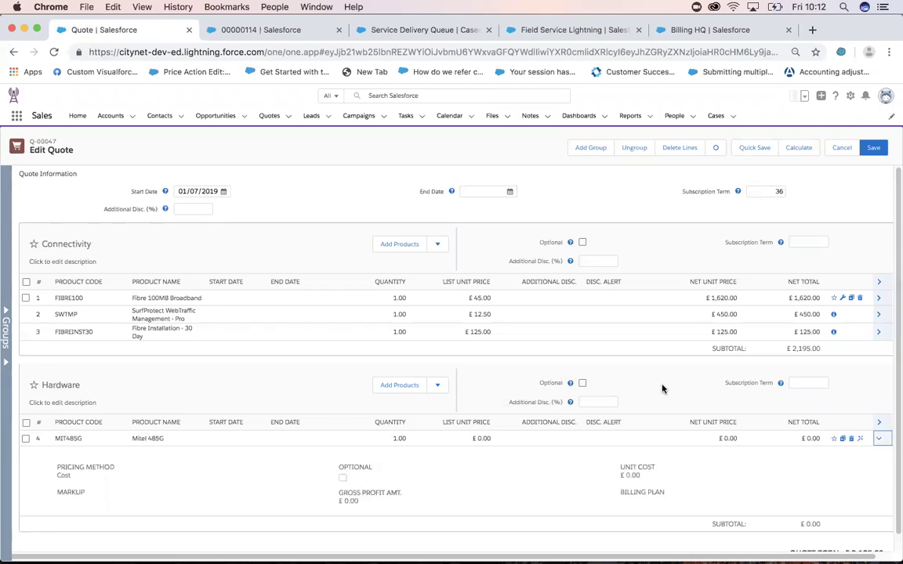
scroll(662, 388, down, 1)
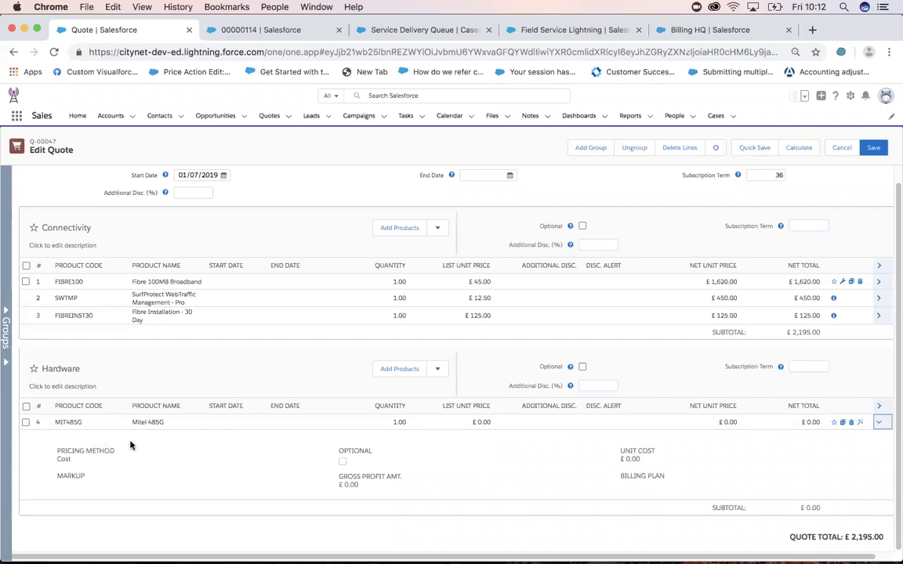
click(80, 462)
click(115, 461)
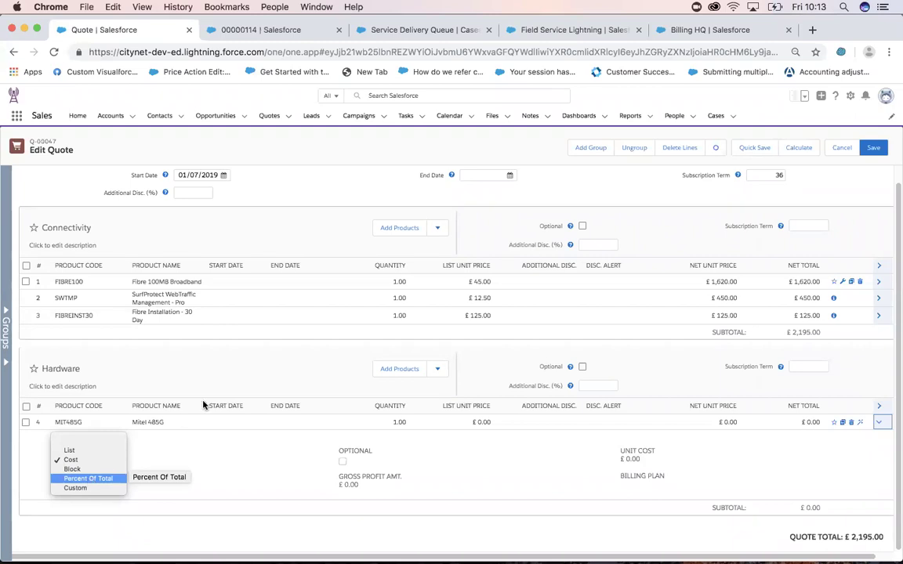
click(243, 375)
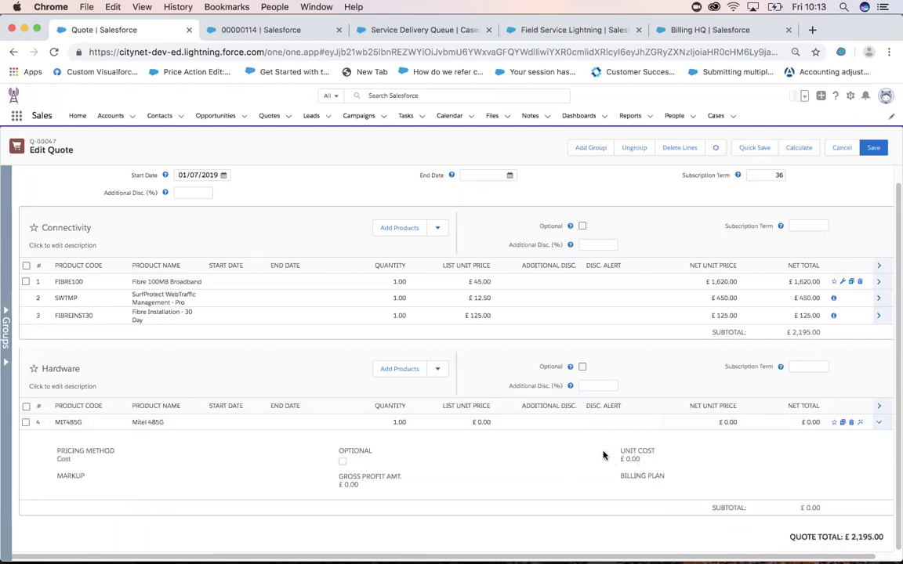
click(638, 461)
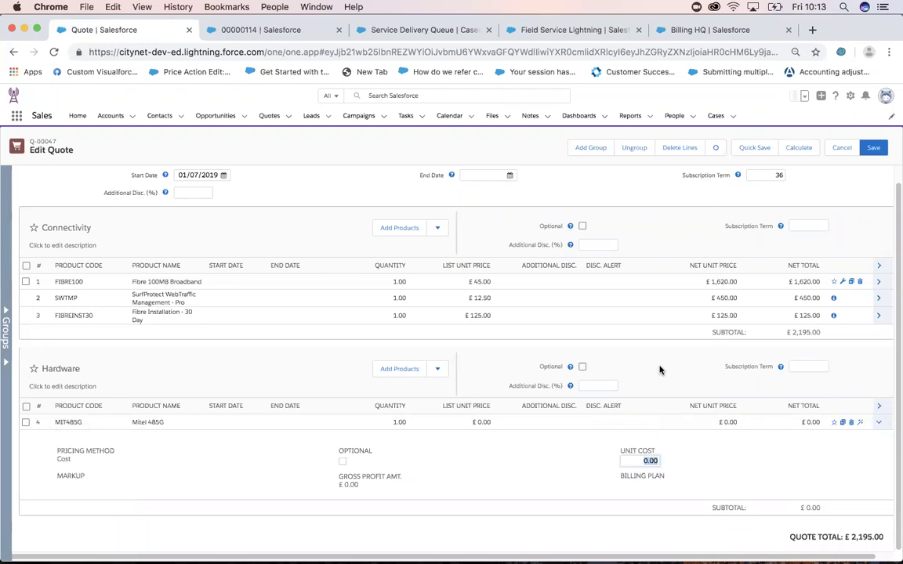
text(89)
click(657, 365)
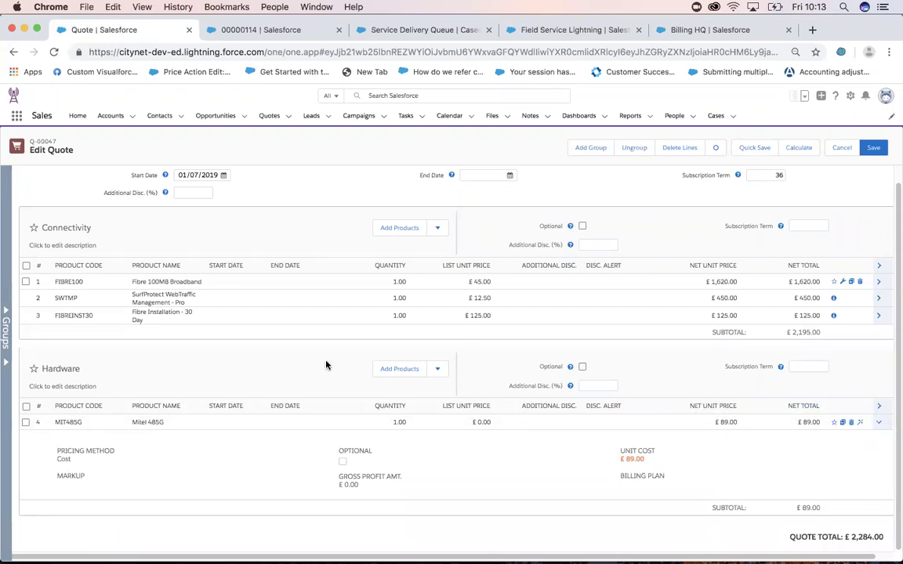
Set the Mitel 485G line's markup to 15%.
click(69, 486)
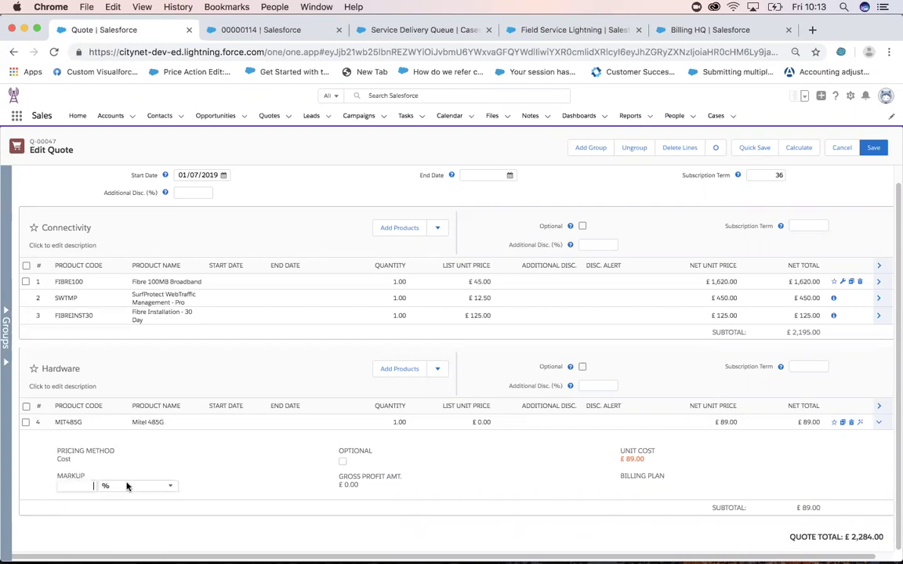
text(15)
click(328, 532)
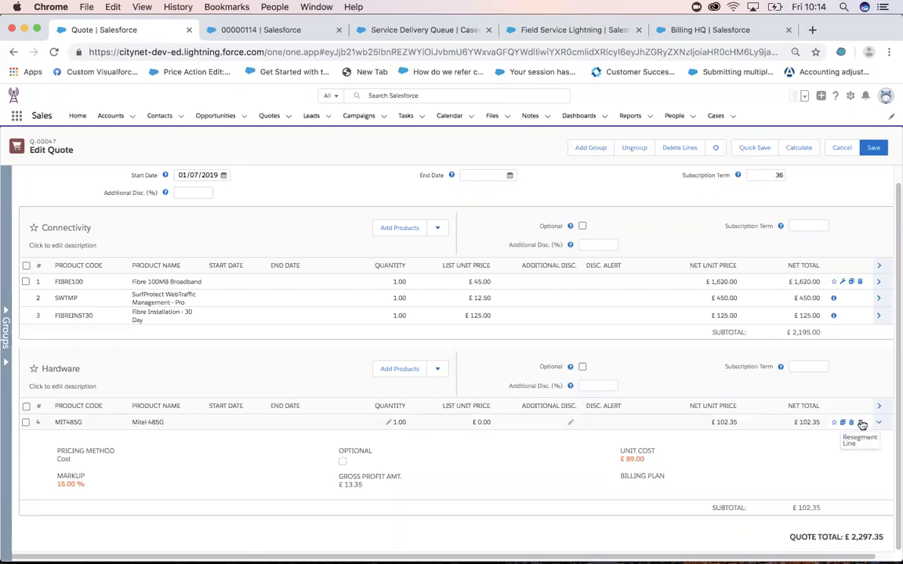
Set the Hardware group's subscription term to 3 and resegment the Mitel 485G line by month.
click(809, 367)
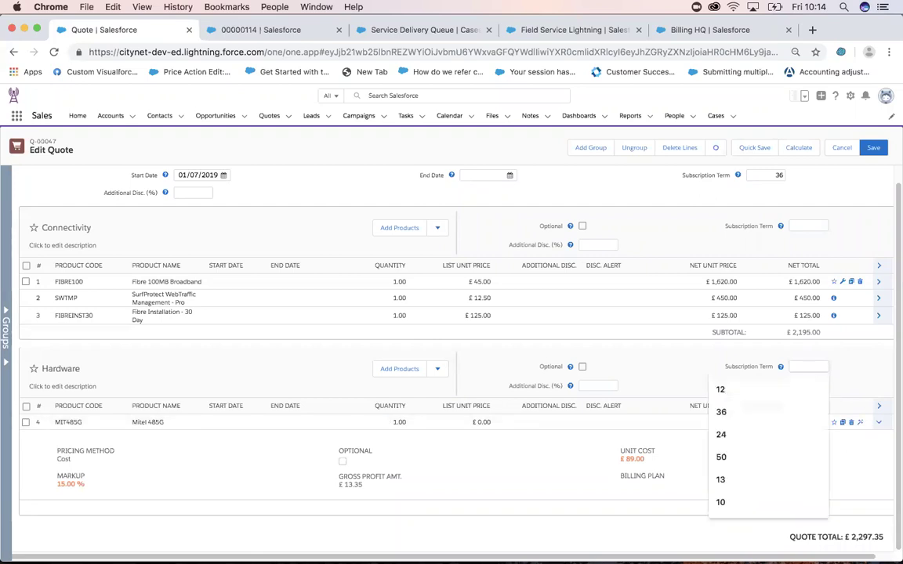
text(3)
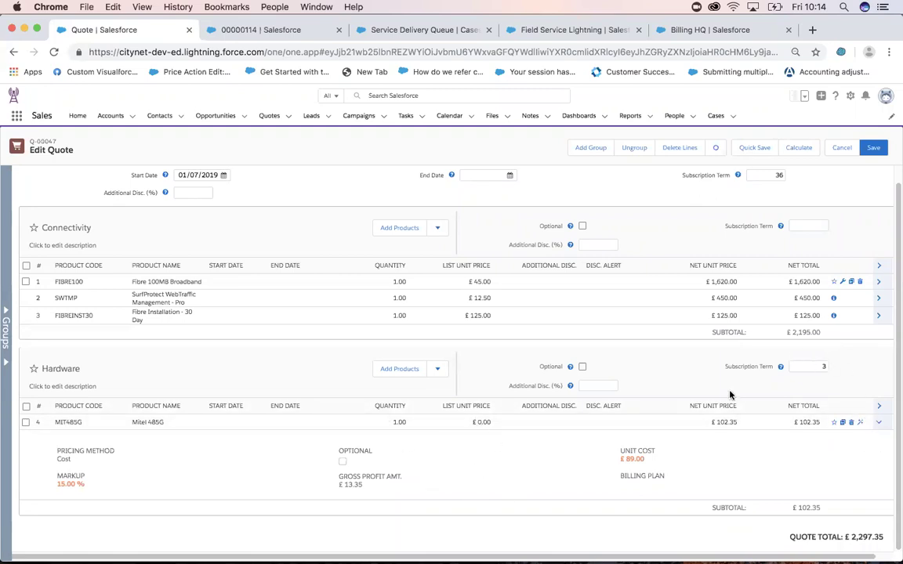
click(860, 424)
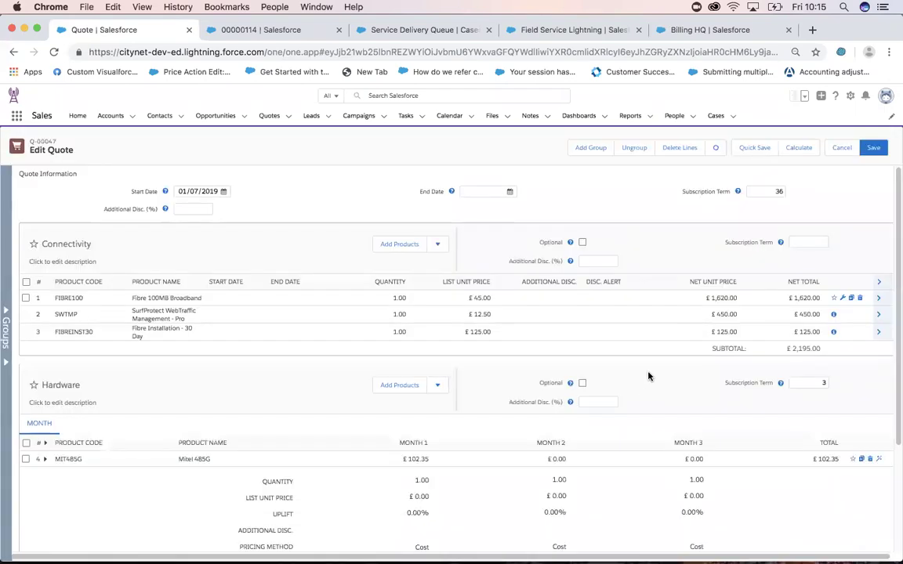
Set the Mitel 485G quantity to 5 for each of Months 1, 2 and 3.
scroll(648, 377, down, 2)
scroll(647, 377, down, 2)
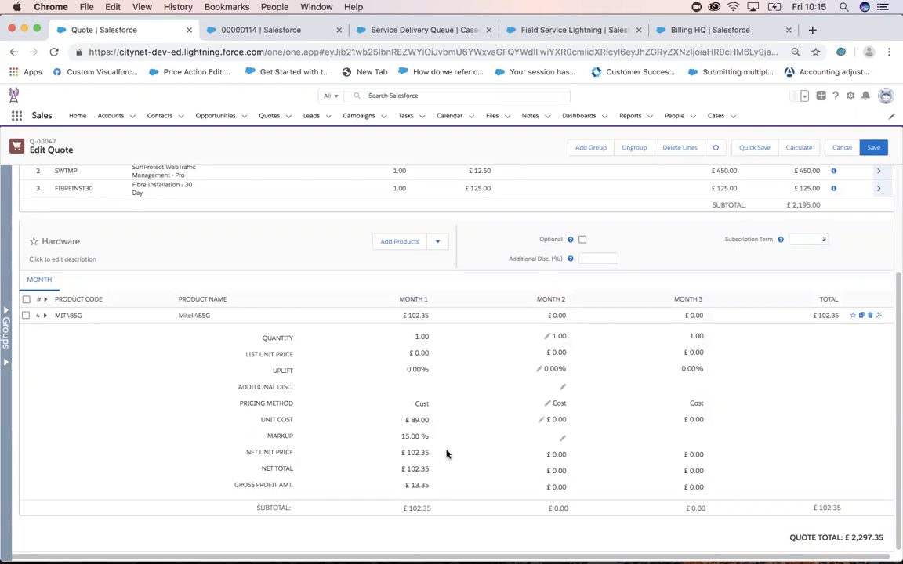
click(420, 338)
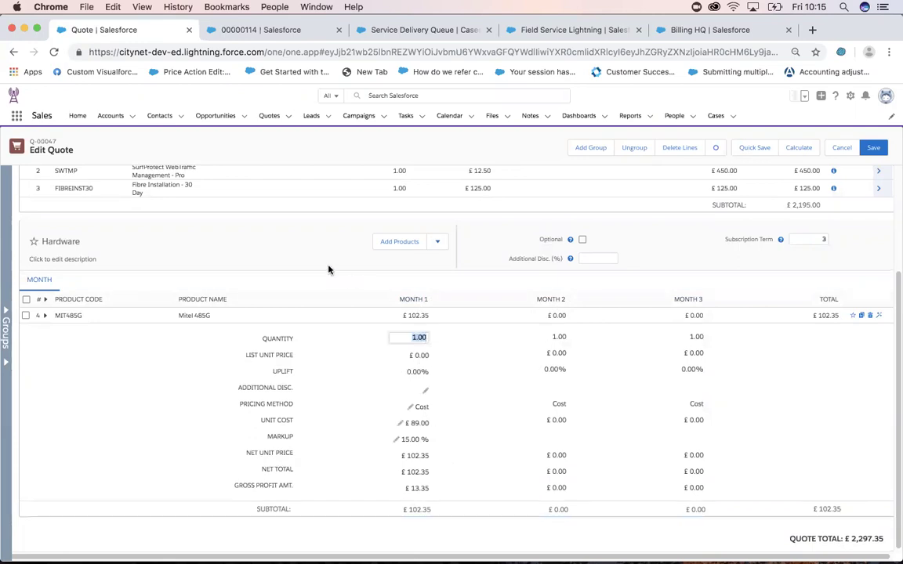
text(5)
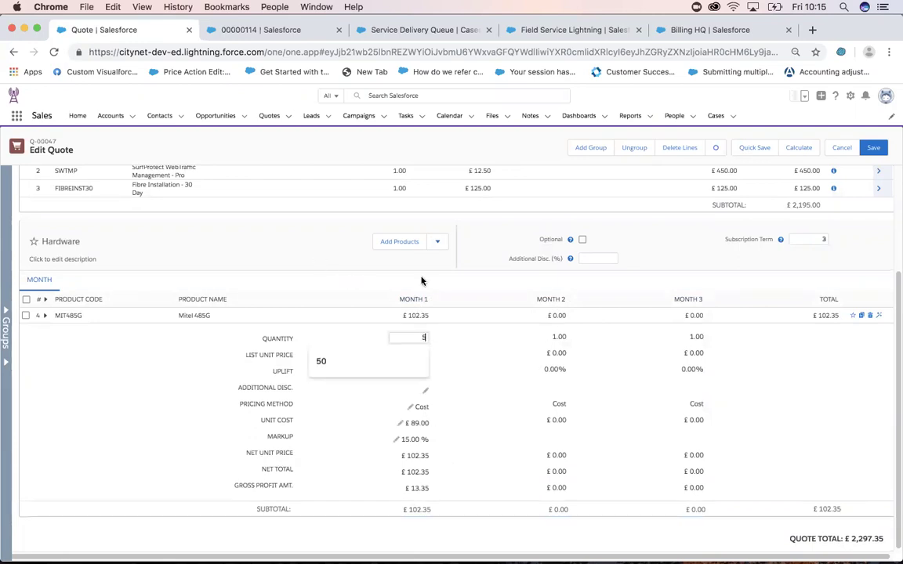
click(557, 337)
text(5)
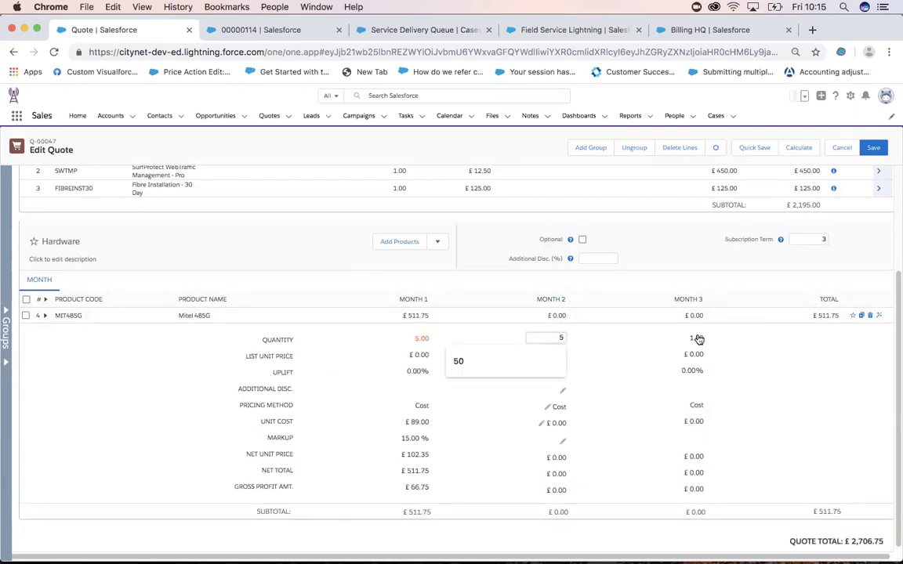
click(697, 336)
text(5)
click(609, 230)
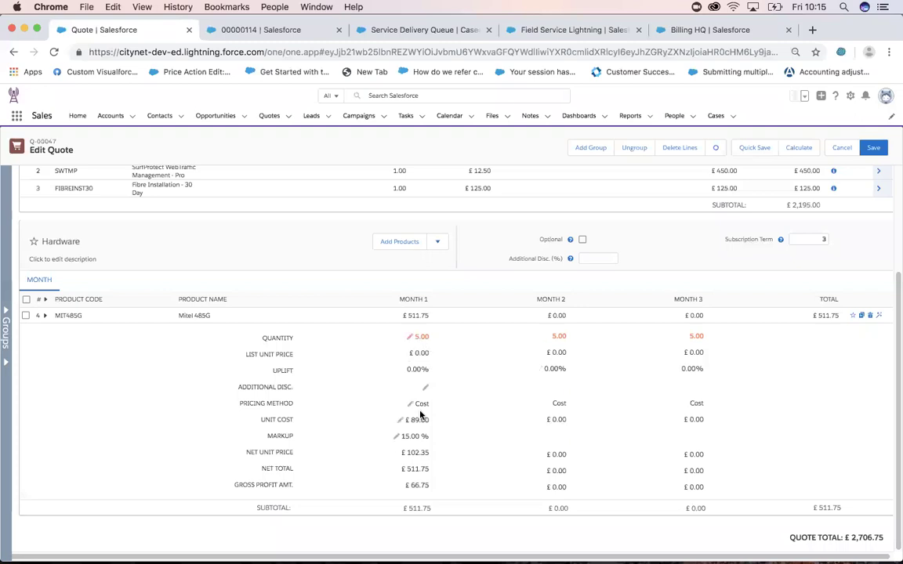
Set the Mitel 485G unit cost to £89 for Month 2 and Month 3.
click(558, 420)
text(89)
click(699, 426)
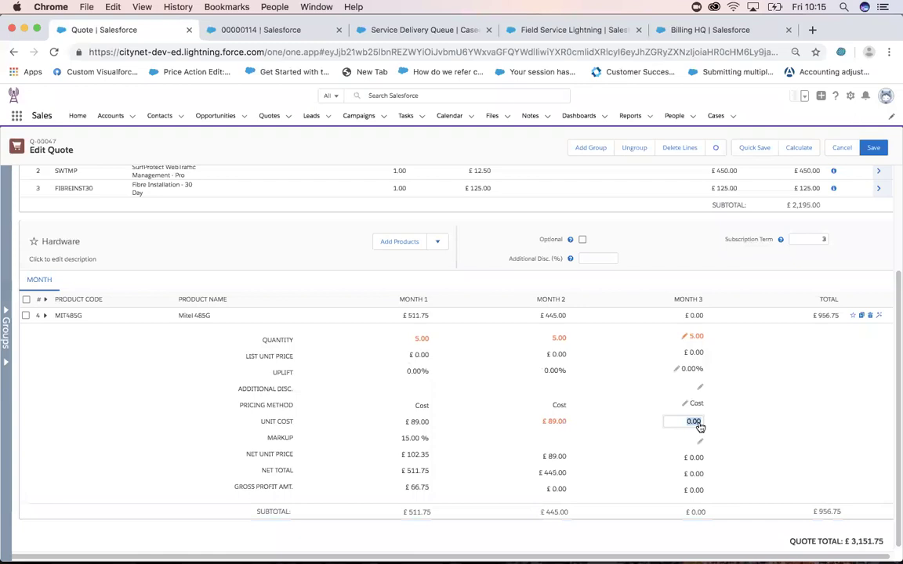
text(89)
key(Tab)
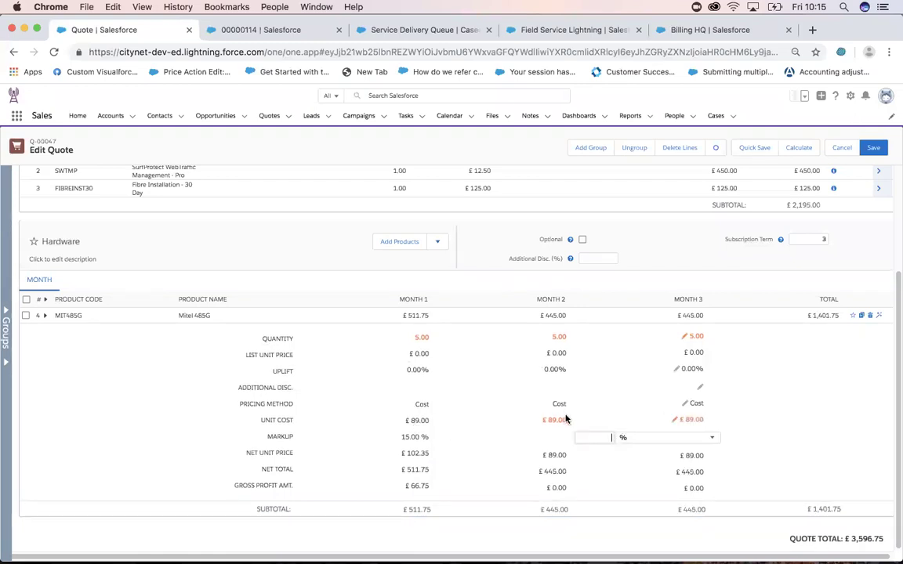
Apply a 15% markup to the Mitel 485G for Month 2 and Month 3.
click(551, 437)
text(15)
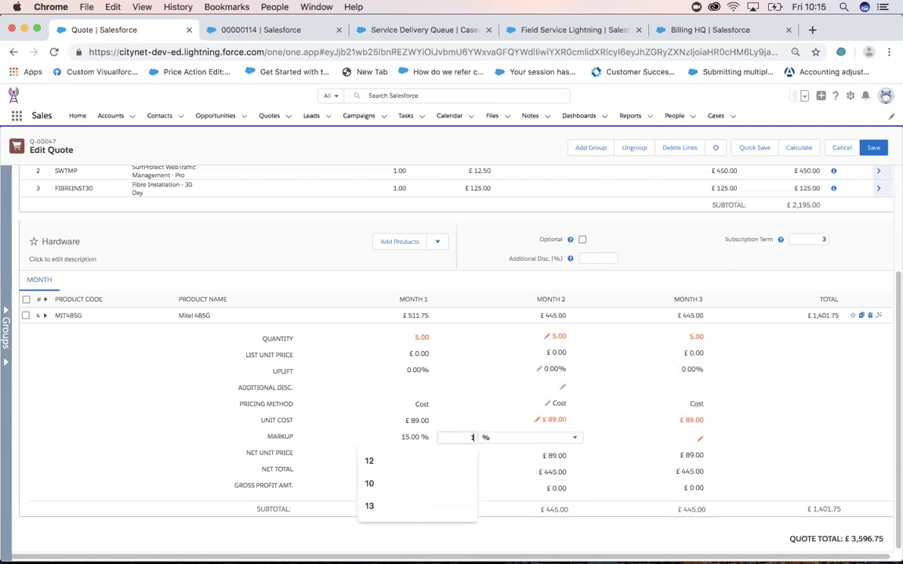
click(664, 252)
click(692, 439)
text(15)
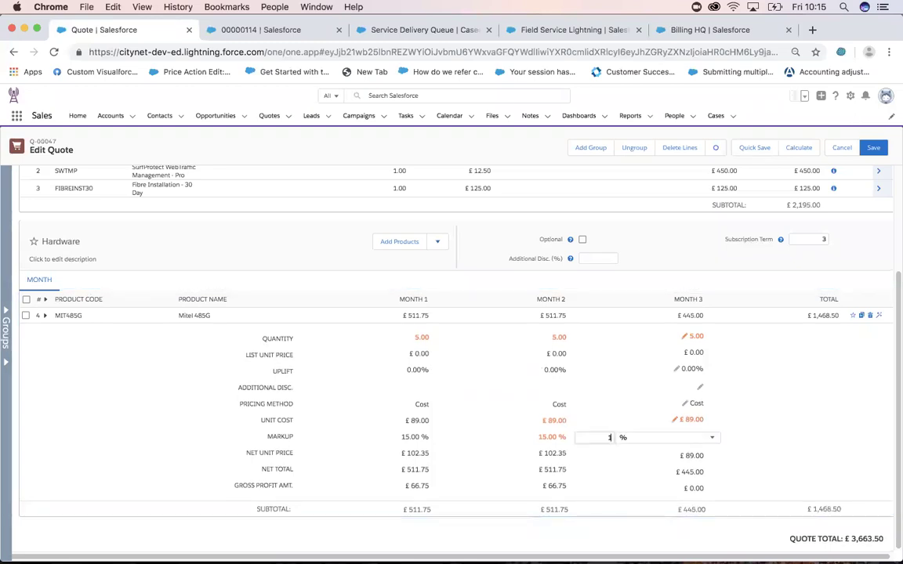
click(668, 244)
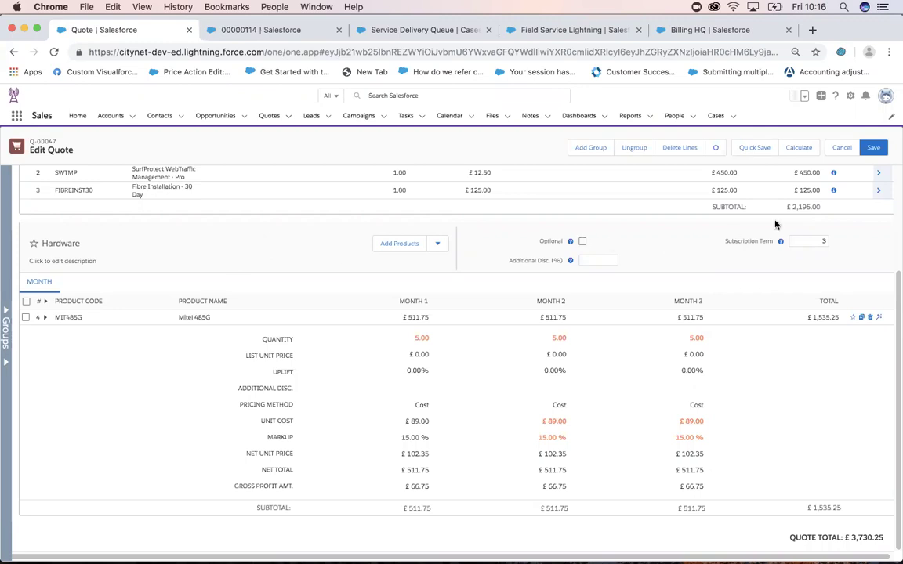
Remove the monthly segmentation from the Mitel 485G line, collapse its details, and set its quantity to 1.
click(879, 317)
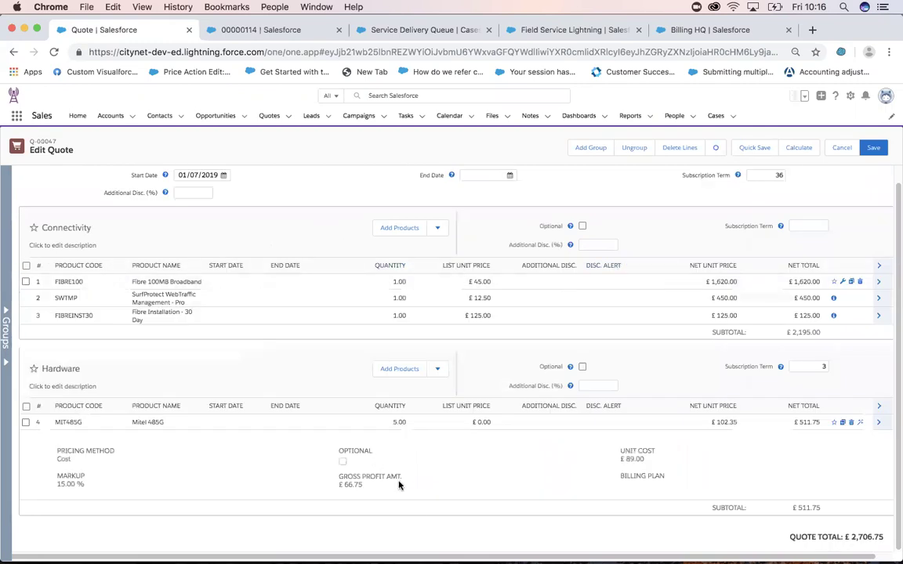
click(880, 424)
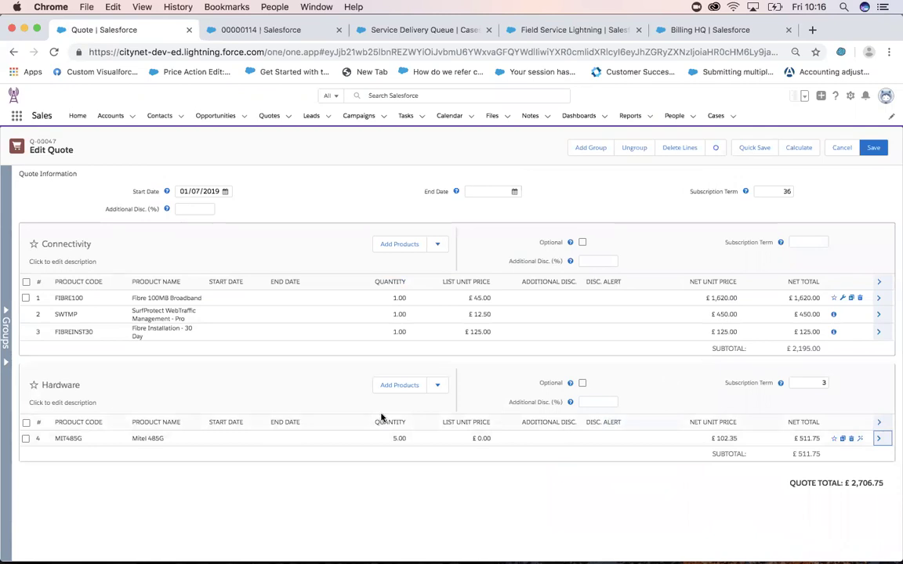
click(399, 436)
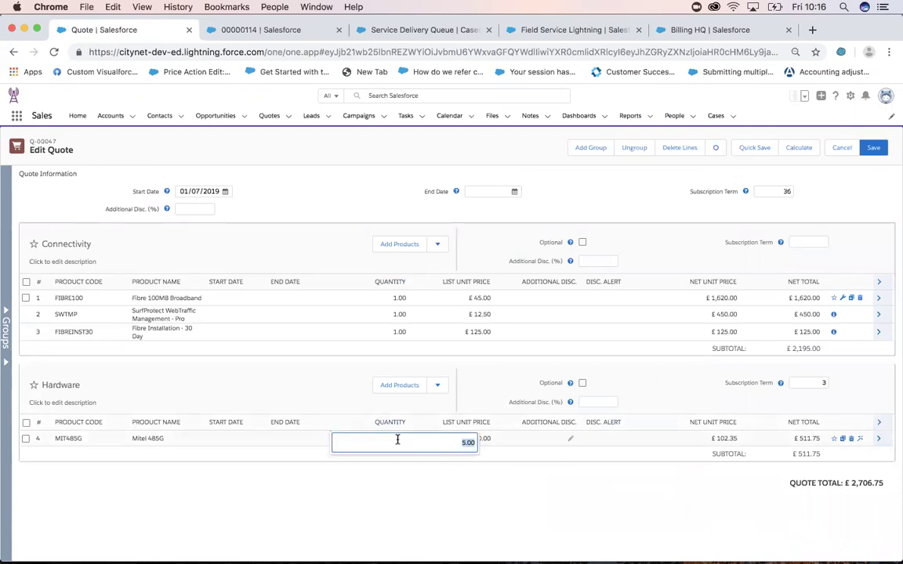
text(1)
key(Return)
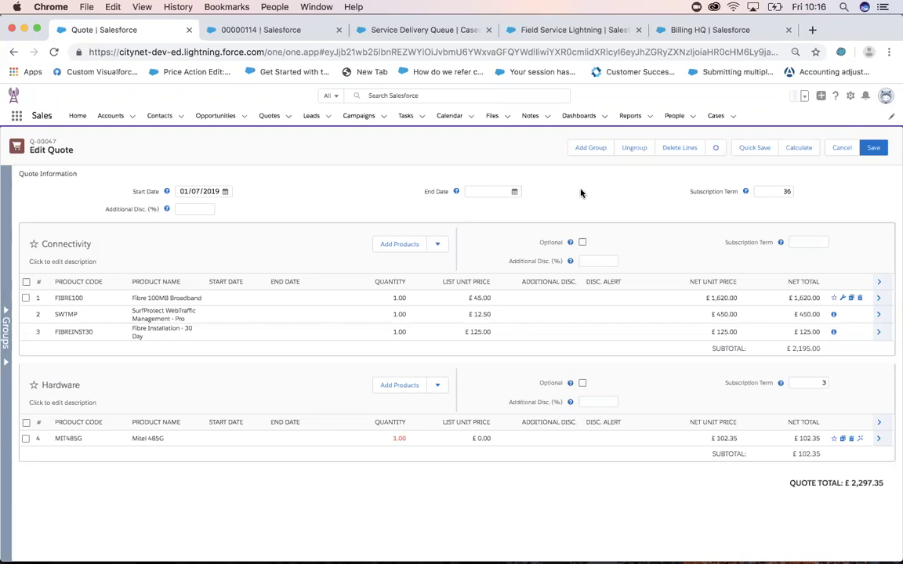
Clear the Hardware group's subscription term.
click(810, 382)
key(BackSpace)
text(0)
key(BackSpace)
Try marking the Hardware group as optional, check the quote total, and unmark it.
click(582, 384)
drag(851, 483, 881, 486)
click(494, 515)
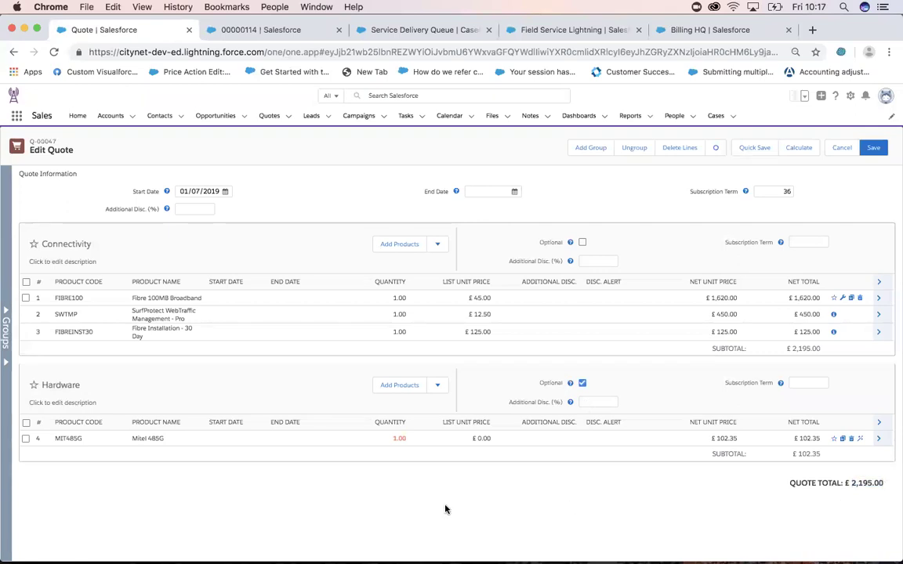
click(583, 384)
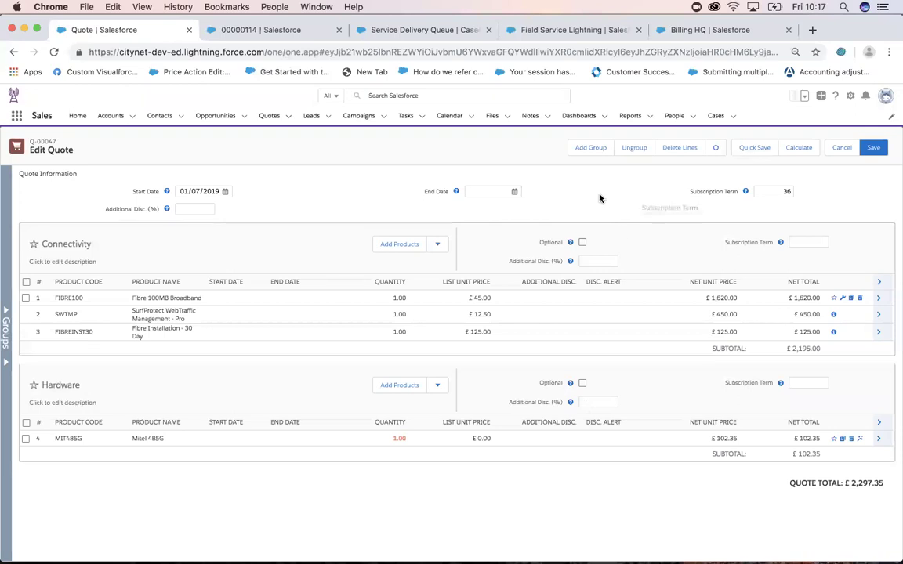
Save the quote line edits and generate a preview of the quote document.
click(875, 148)
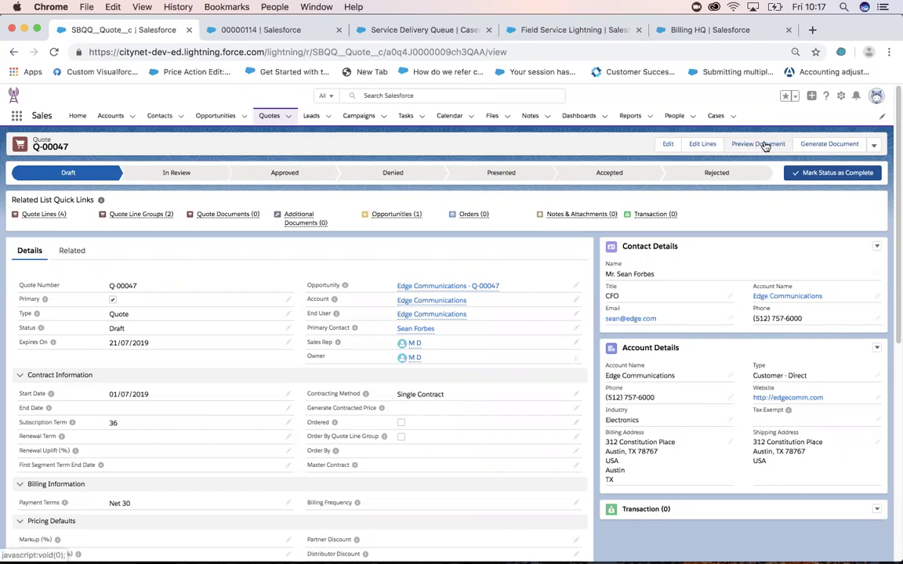
click(875, 149)
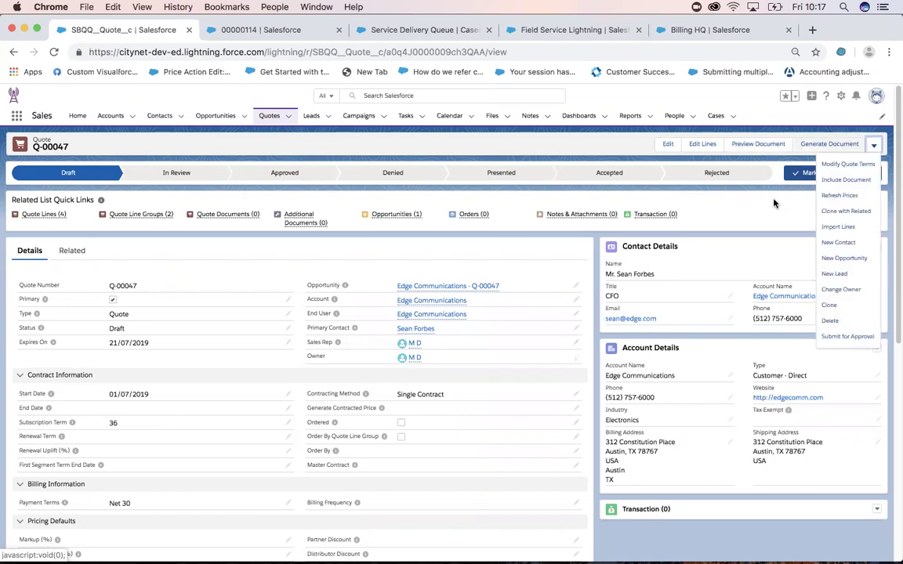
click(765, 149)
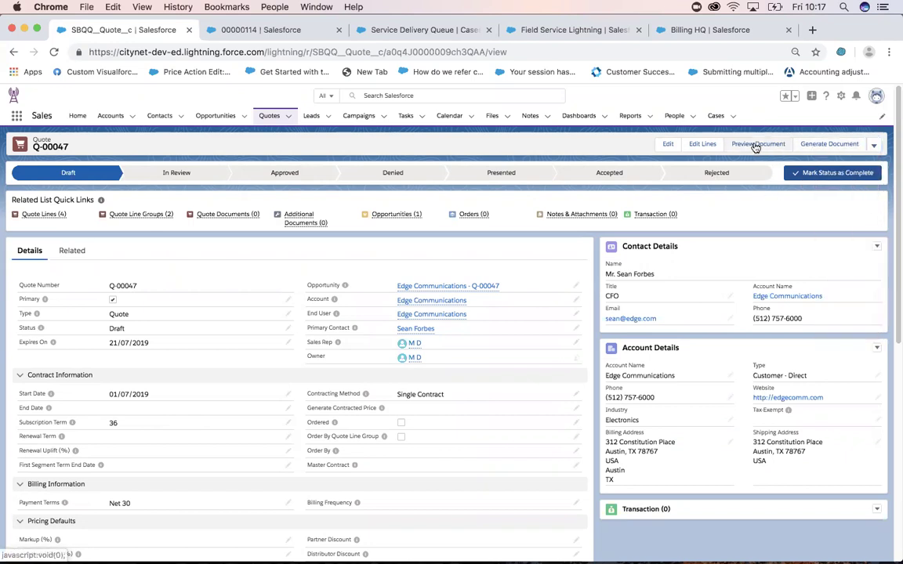
click(755, 148)
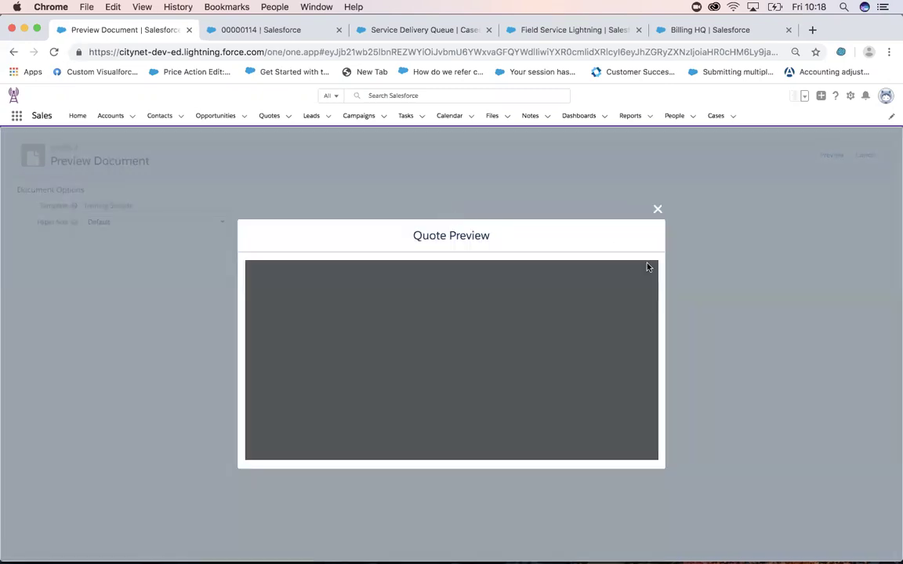
Review the quote preview's header, Connectivity and Hardware tables and terms, then close it and return to the quote record.
drag(654, 278, 649, 310)
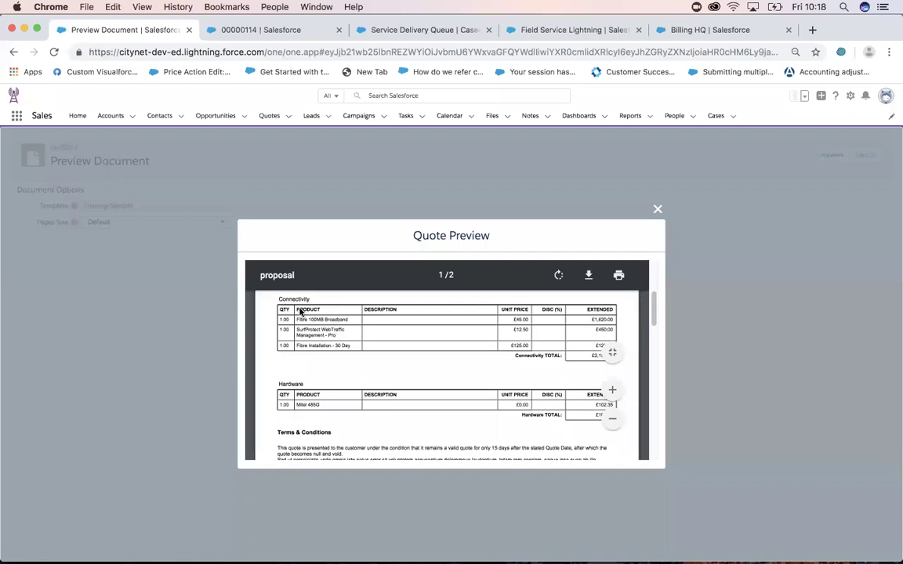
drag(651, 308, 654, 270)
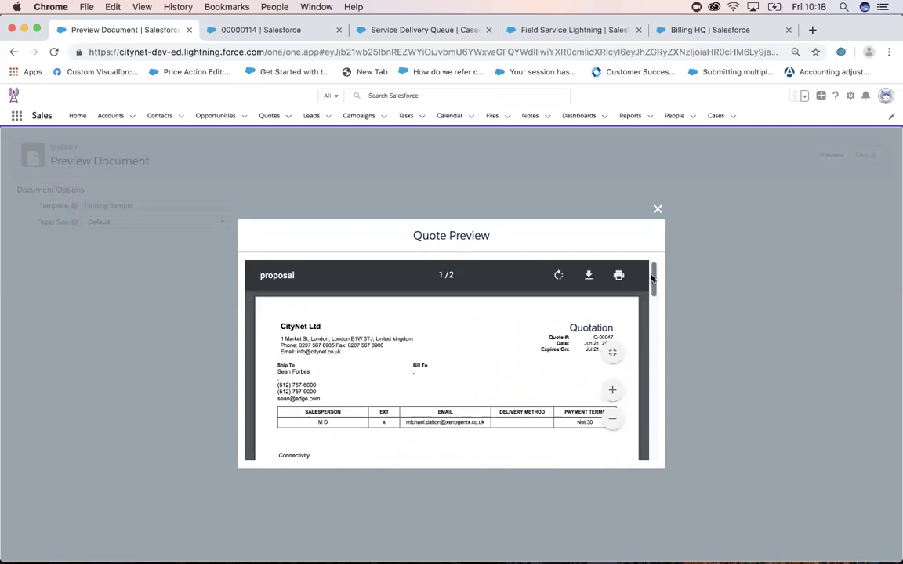
drag(652, 280, 648, 304)
scroll(647, 308, down, 1)
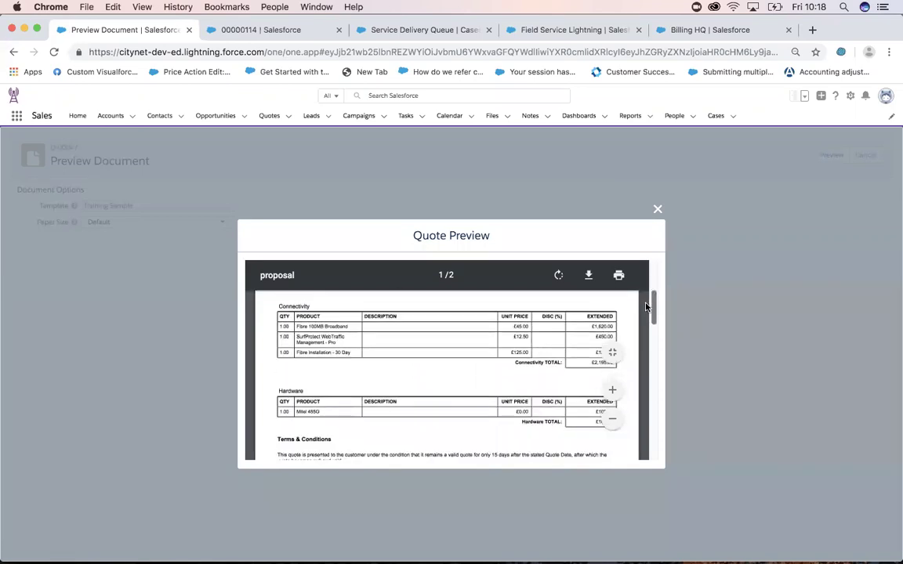
drag(647, 307, 638, 361)
scroll(576, 279, up, 10)
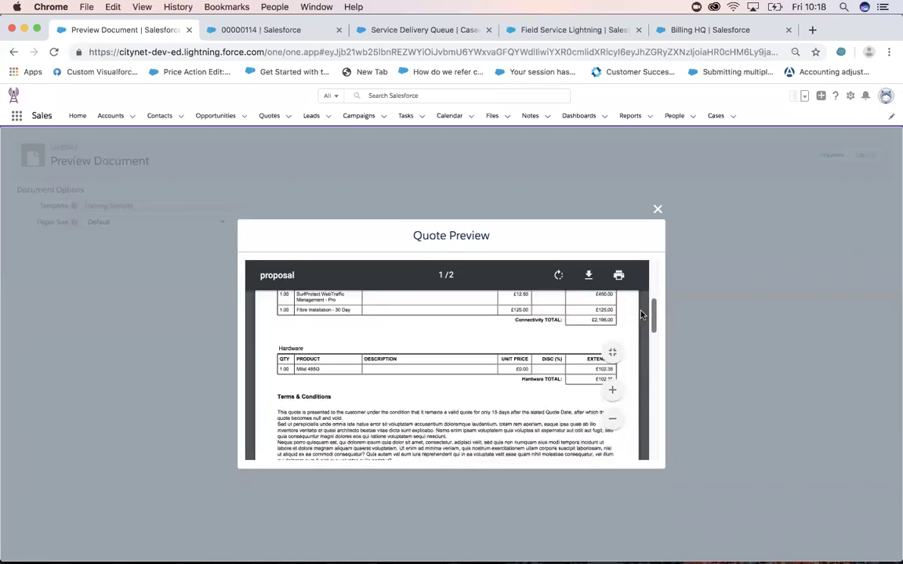
click(657, 211)
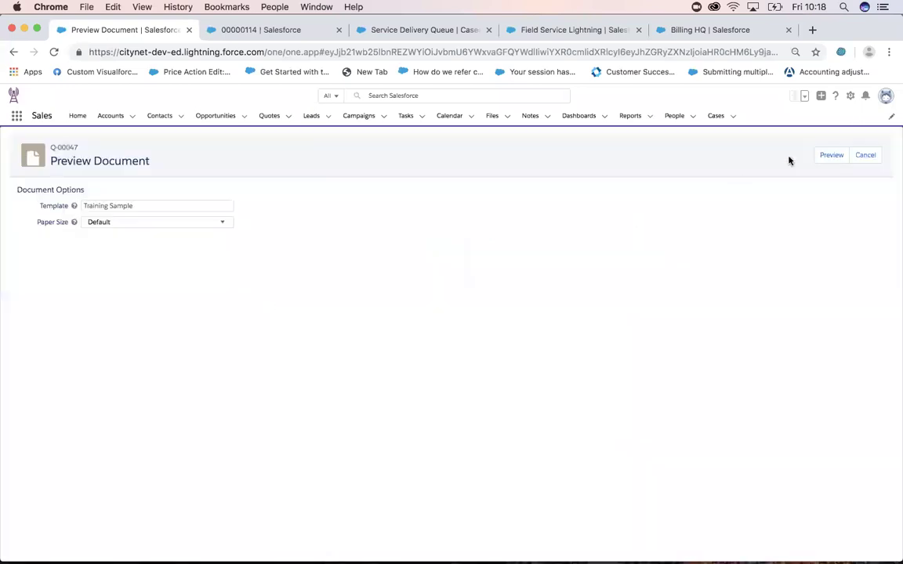
click(864, 155)
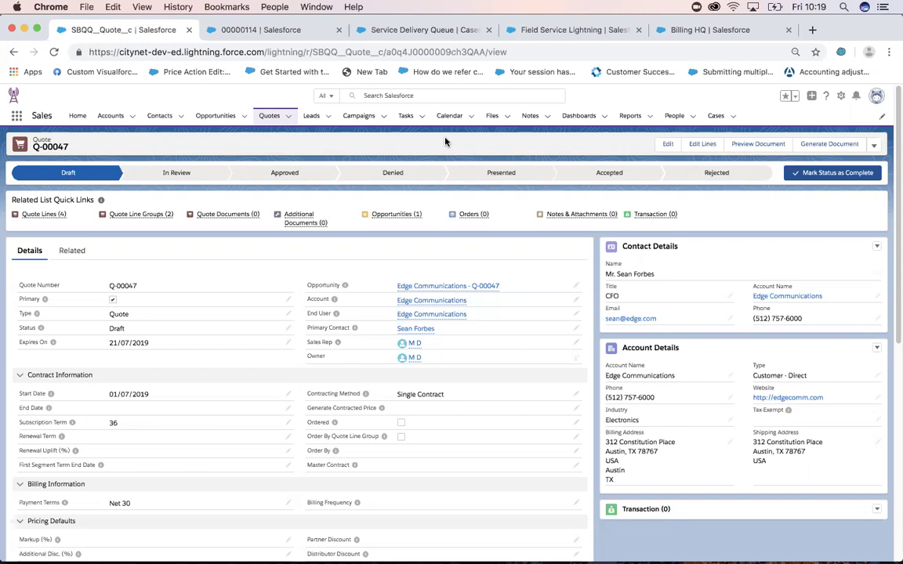
Mark the quote's status as Accepted and check its related opportunity and order.
click(611, 174)
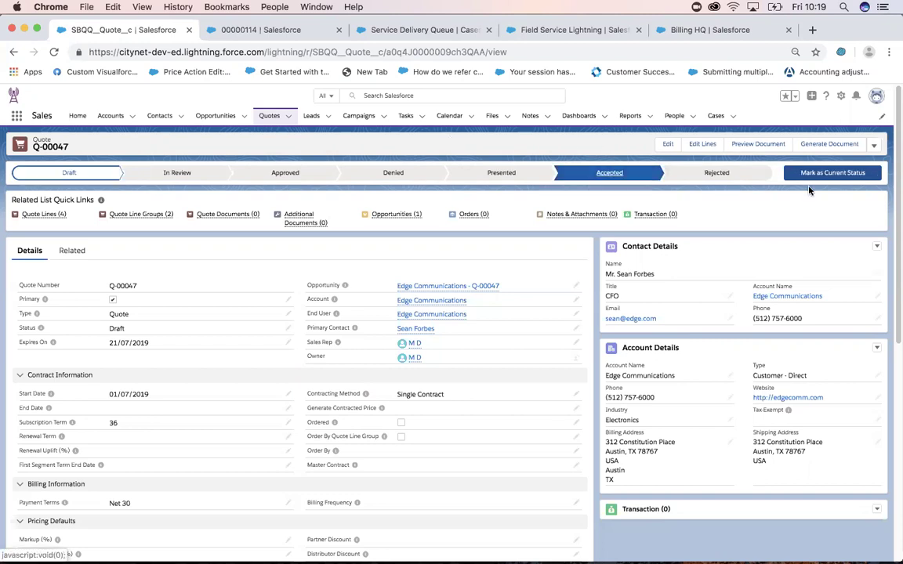
click(836, 174)
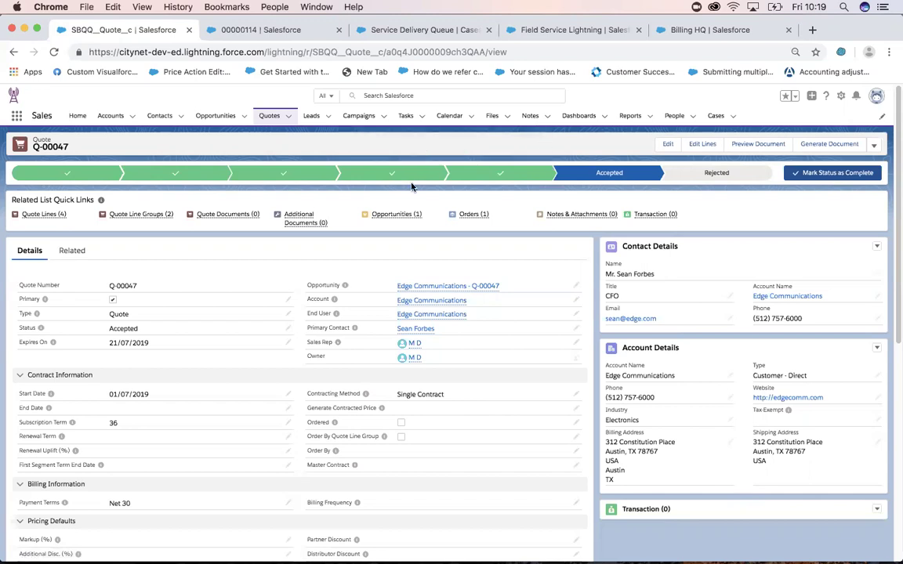
mouse_move(389, 219)
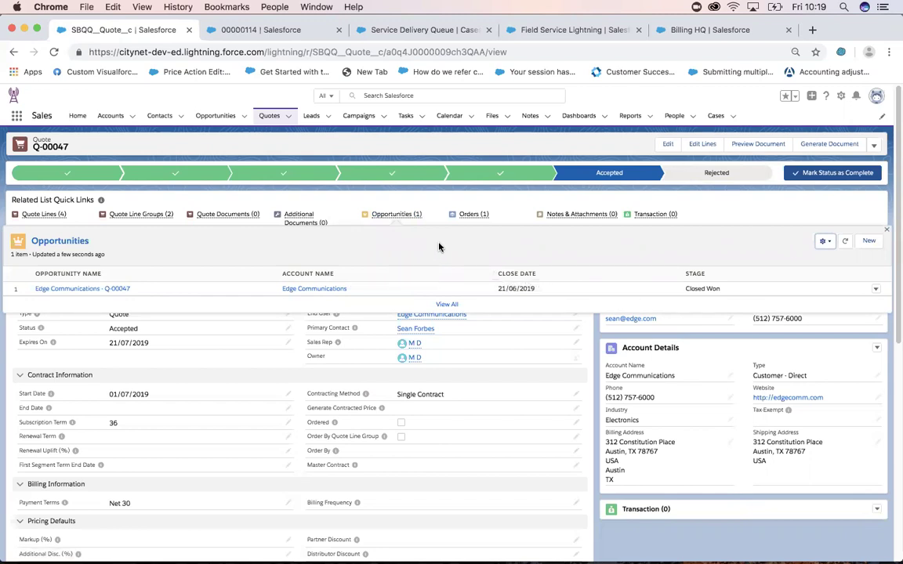
mouse_move(472, 216)
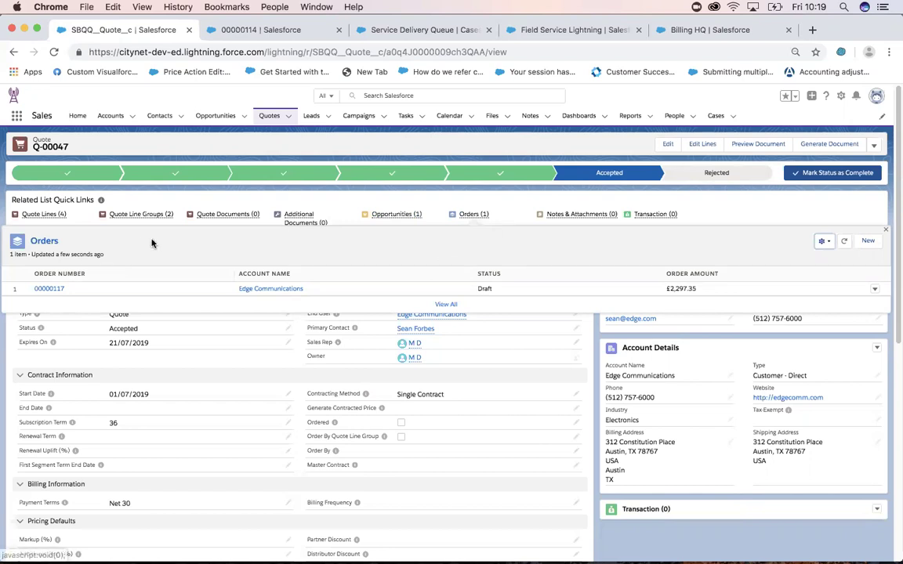
Open the quote's related Edge Communications order and change its status to Activated.
click(47, 290)
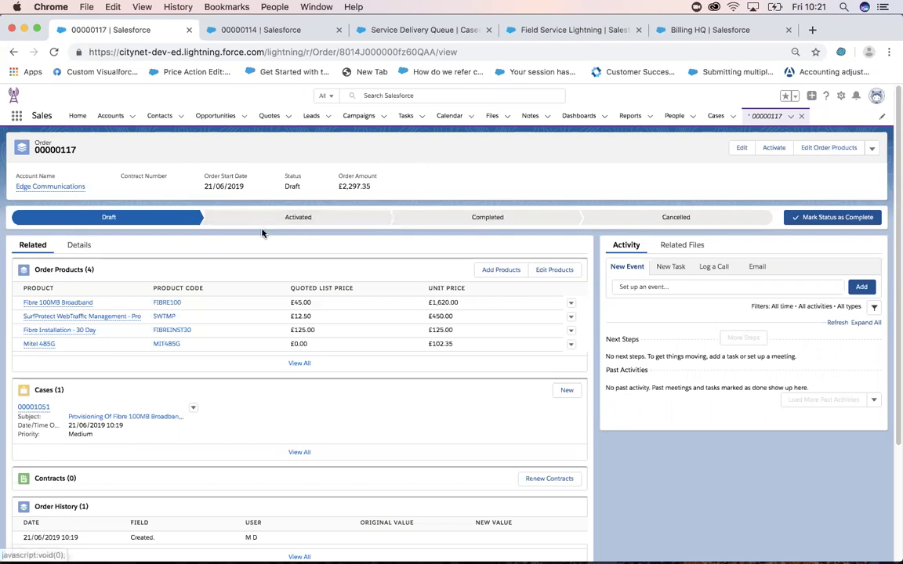
click(305, 220)
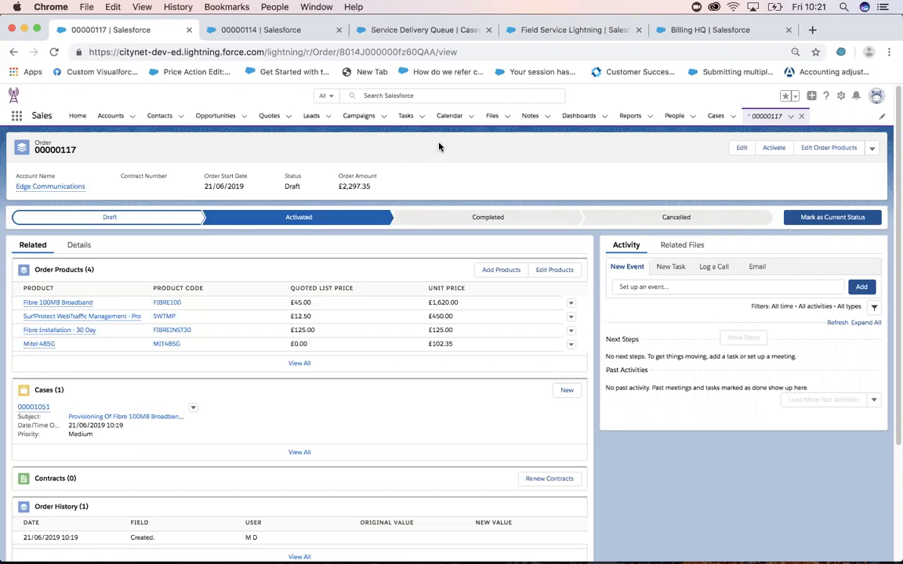
click(838, 219)
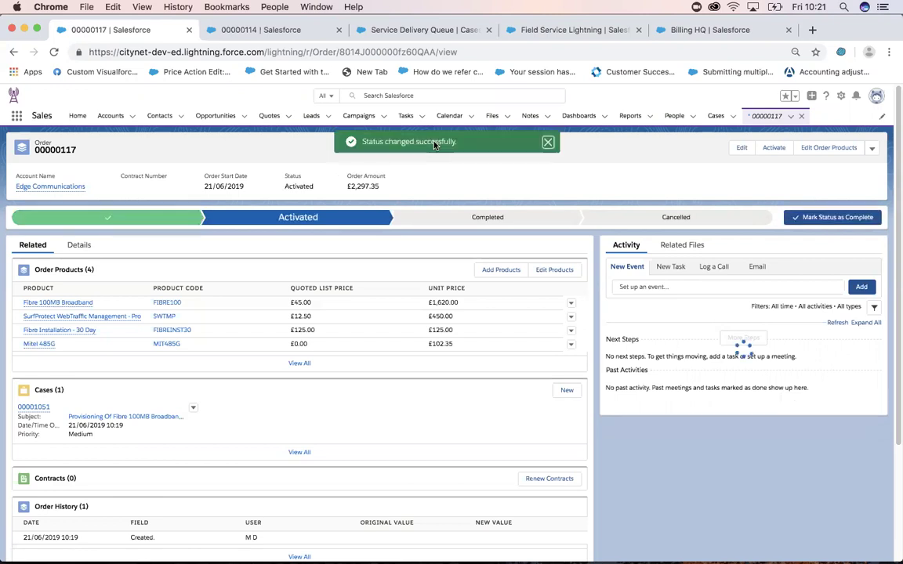
click(548, 143)
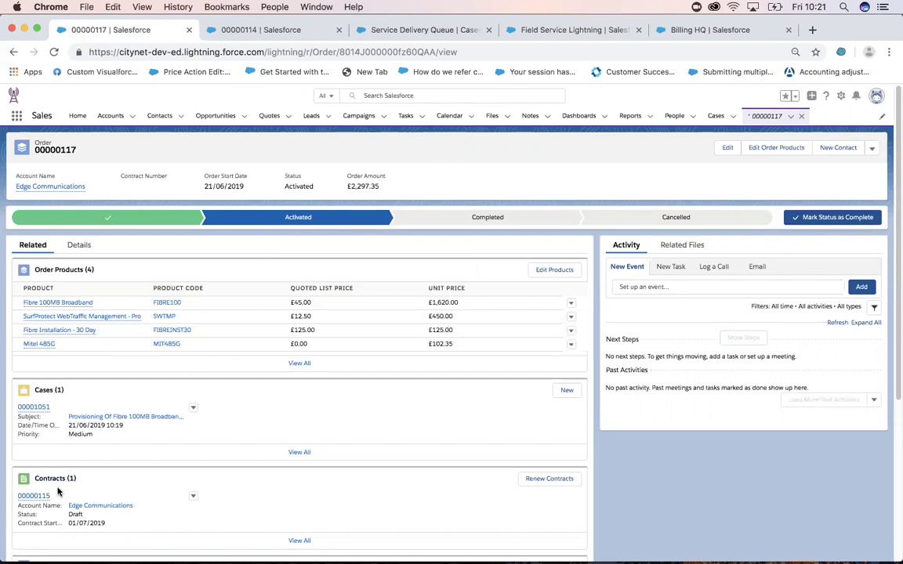
Open the contract generated from the order and check its linked order, quote and opportunity.
mouse_move(40, 500)
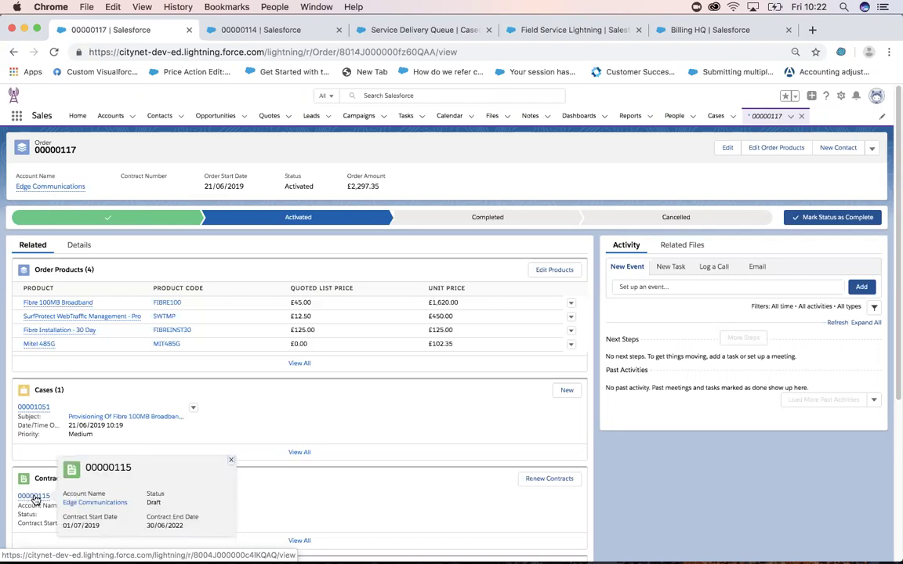
click(34, 497)
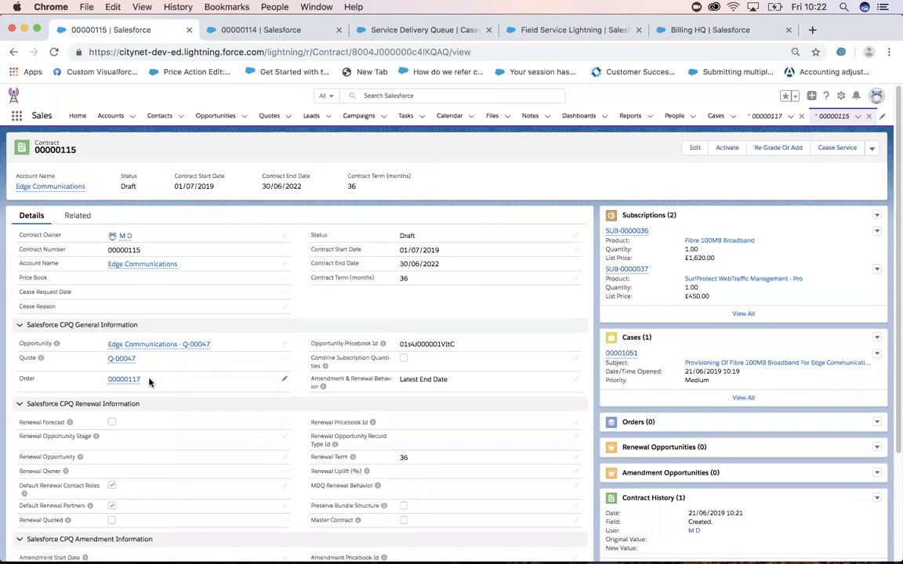
mouse_move(123, 379)
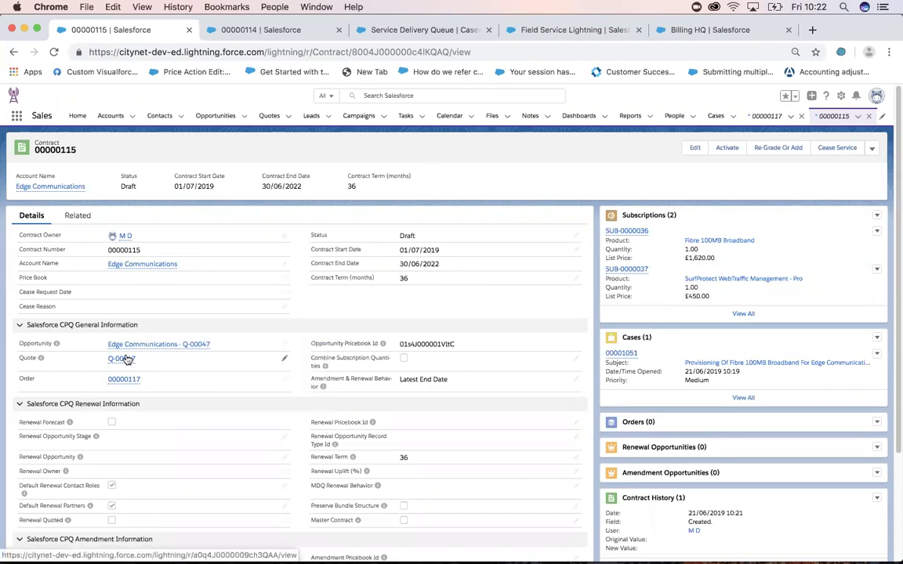
mouse_move(141, 348)
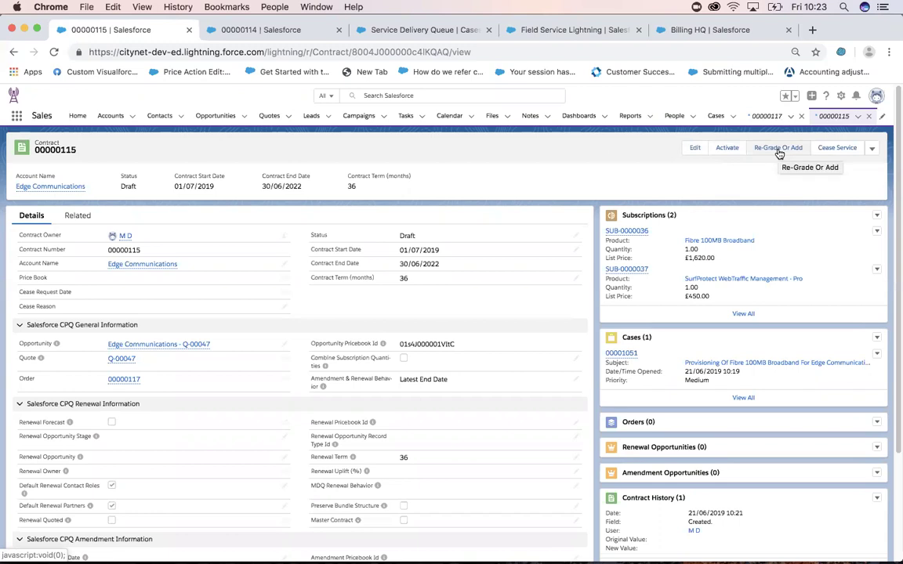
Submit a Cease Service request on the contract dated 21/06/2019 with the reason "Customer would like to cease service".
click(837, 148)
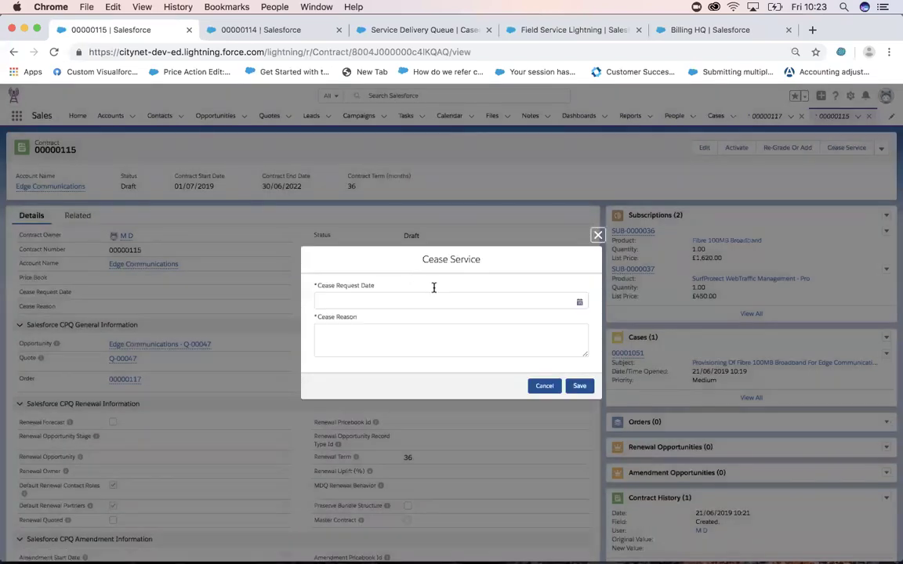
click(518, 297)
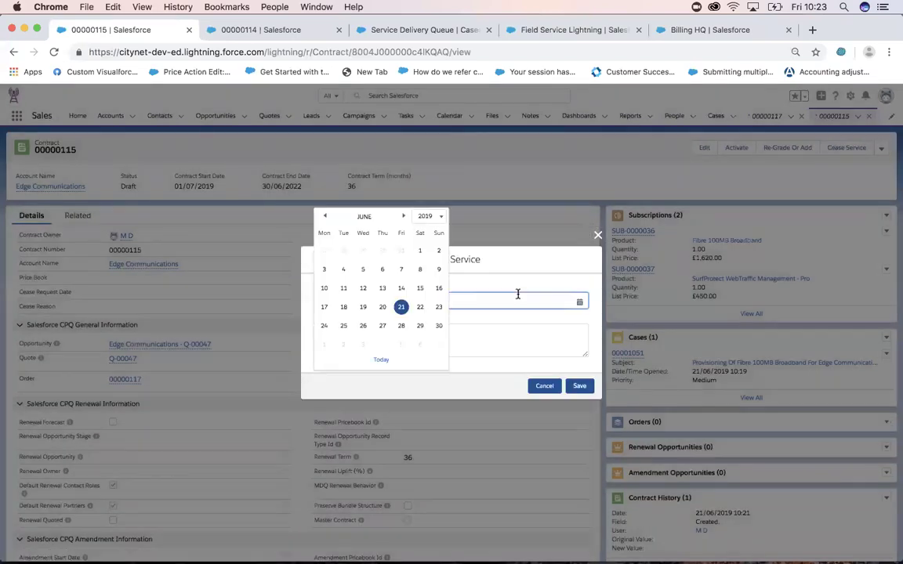
click(401, 307)
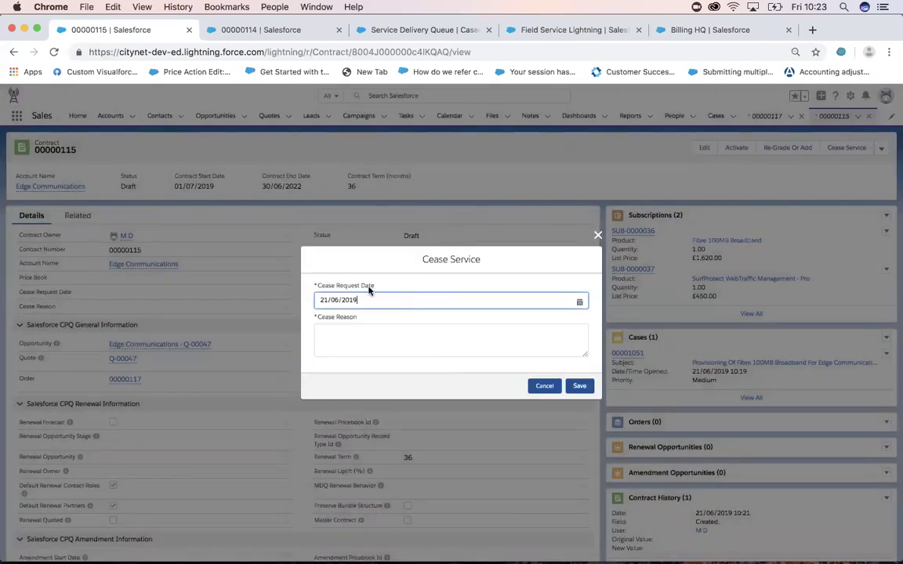
click(387, 328)
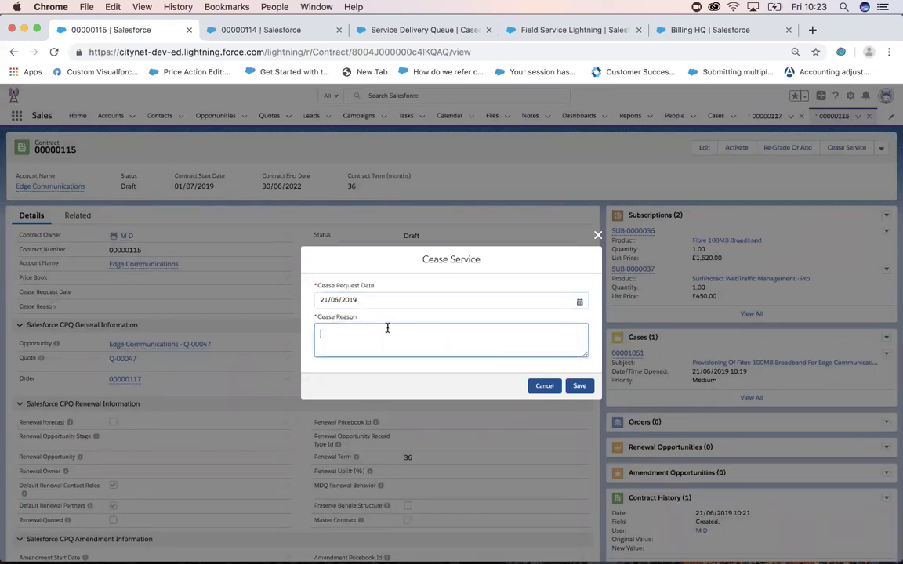
text(Customer would like to cease service)
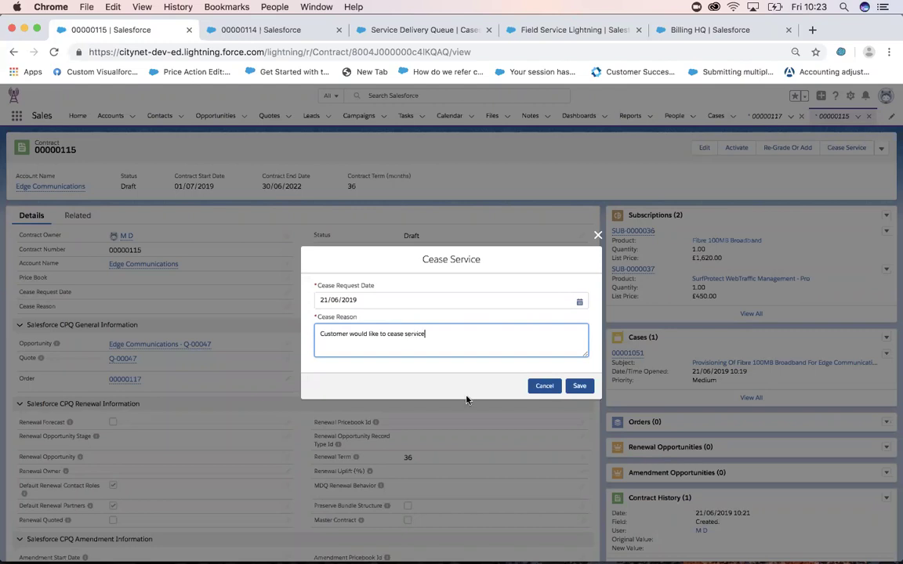
click(580, 386)
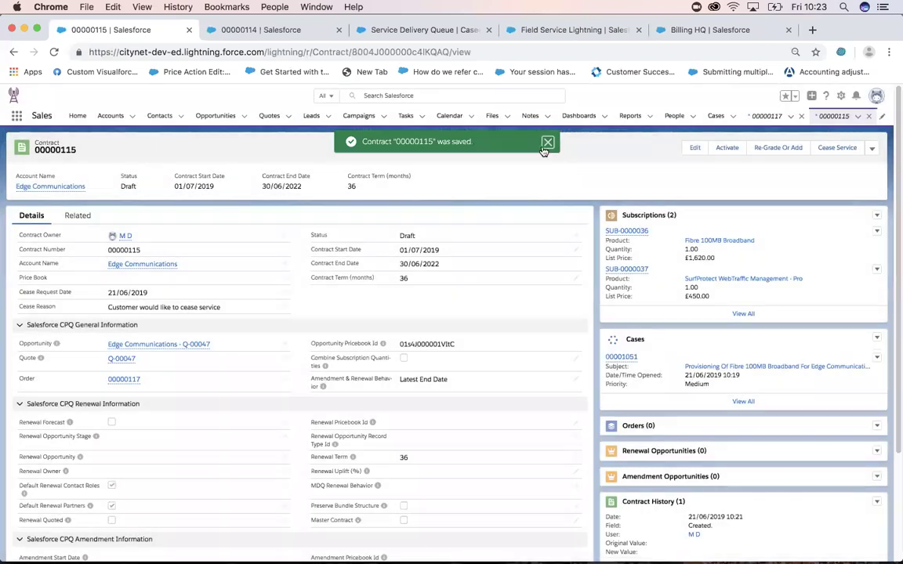
click(548, 144)
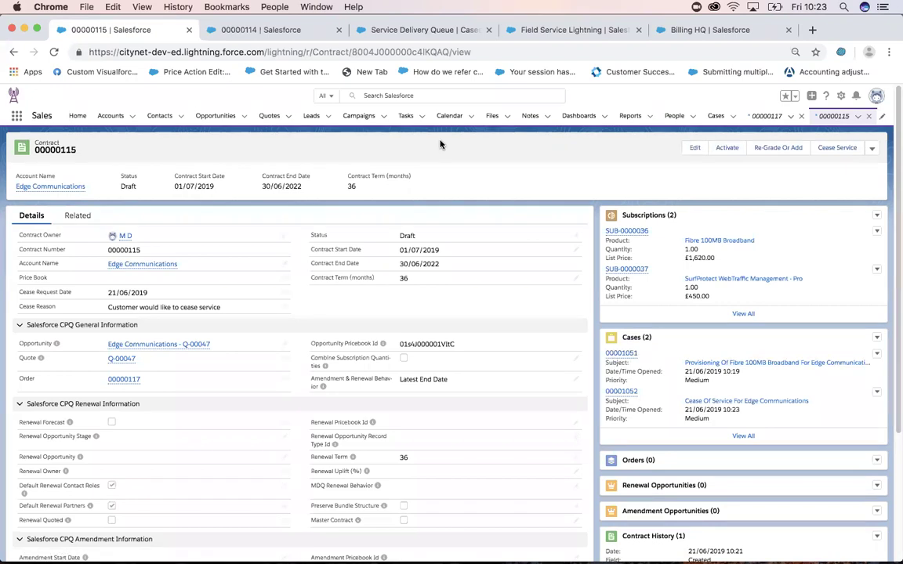
Review the contract's Fibre 100MB Broadband subscription in a separate browser tab, including its billable items, and return to the contract.
super+click(628, 233)
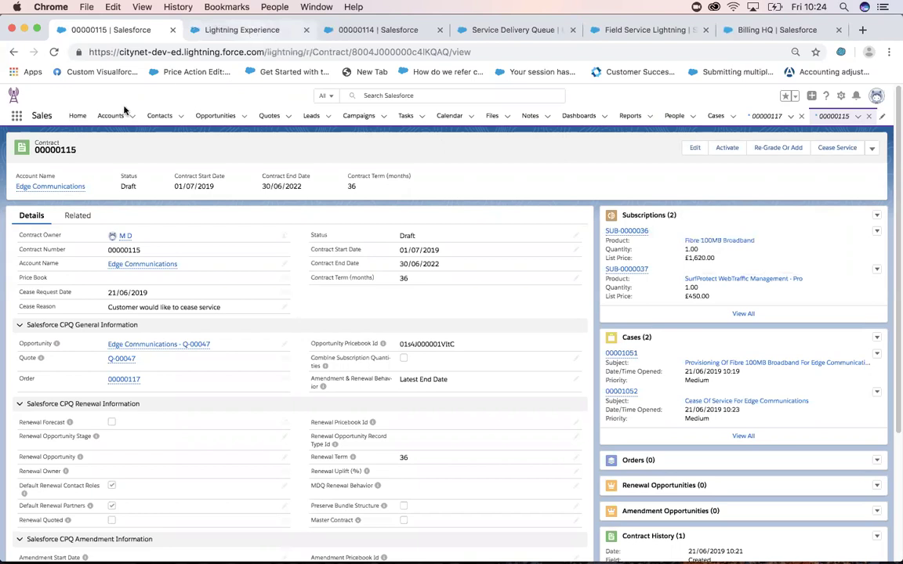
click(251, 31)
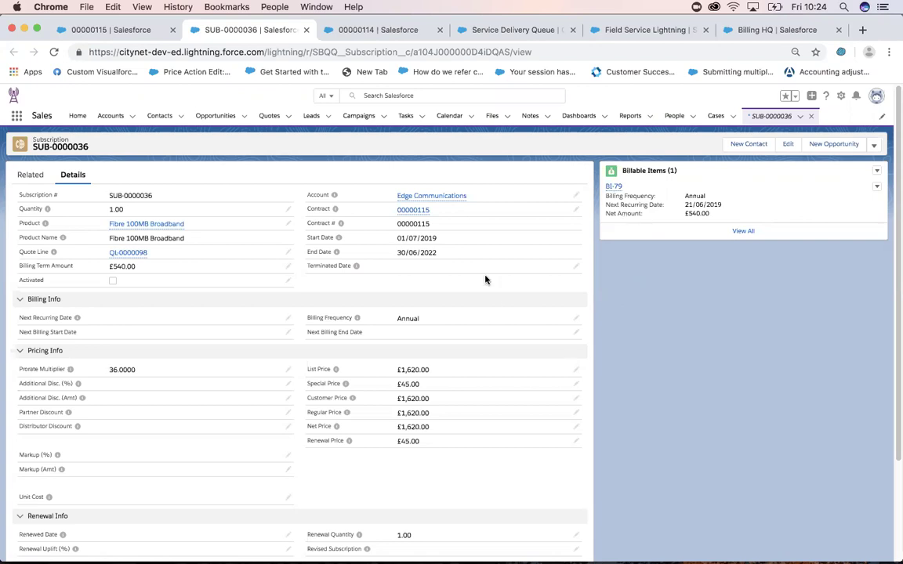
click(415, 210)
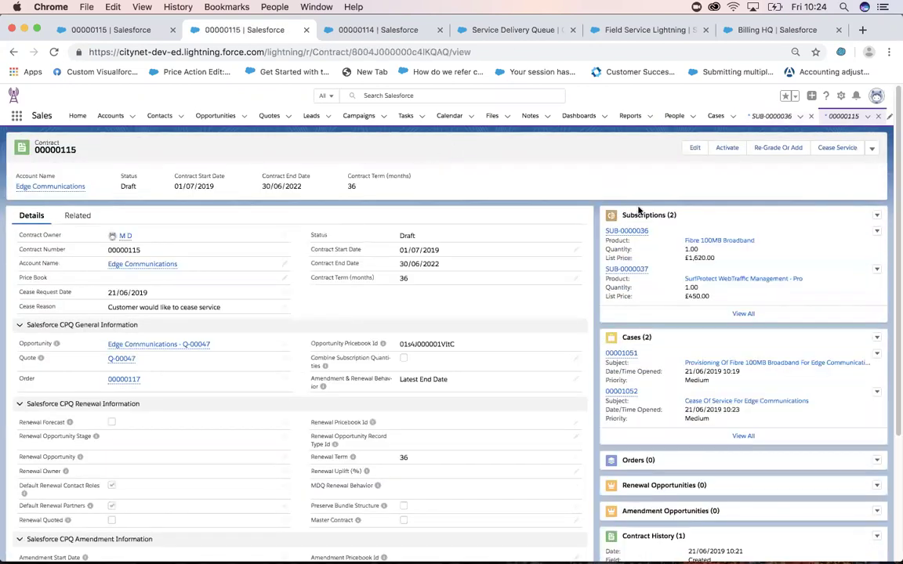
Switch to the Xenogenix Ltd contract and start a Re-Grade Or Add amendment of its subscriptions.
click(384, 32)
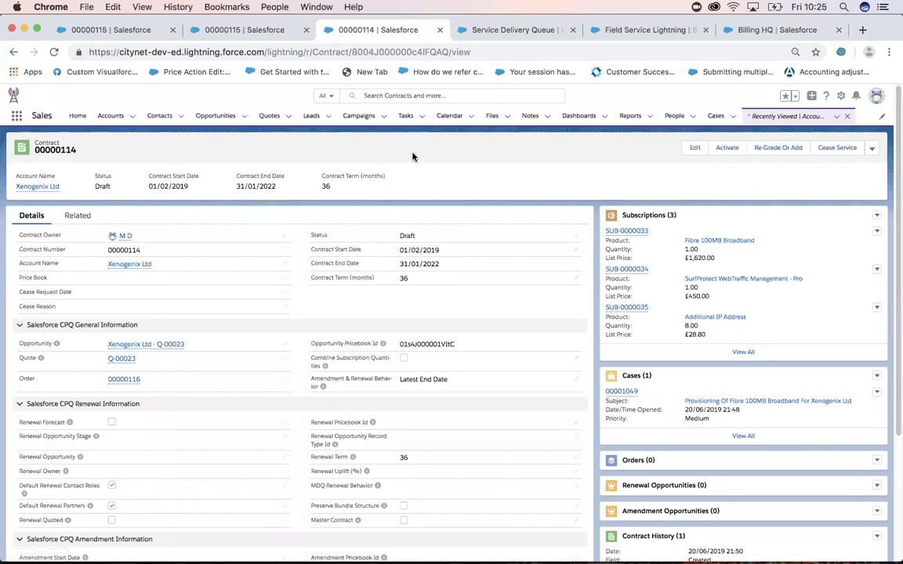
click(780, 148)
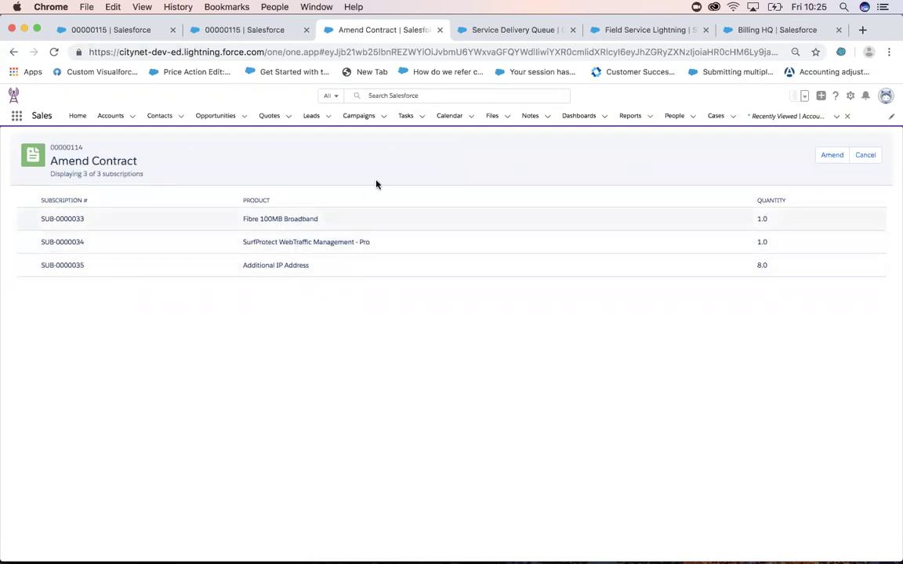
click(833, 156)
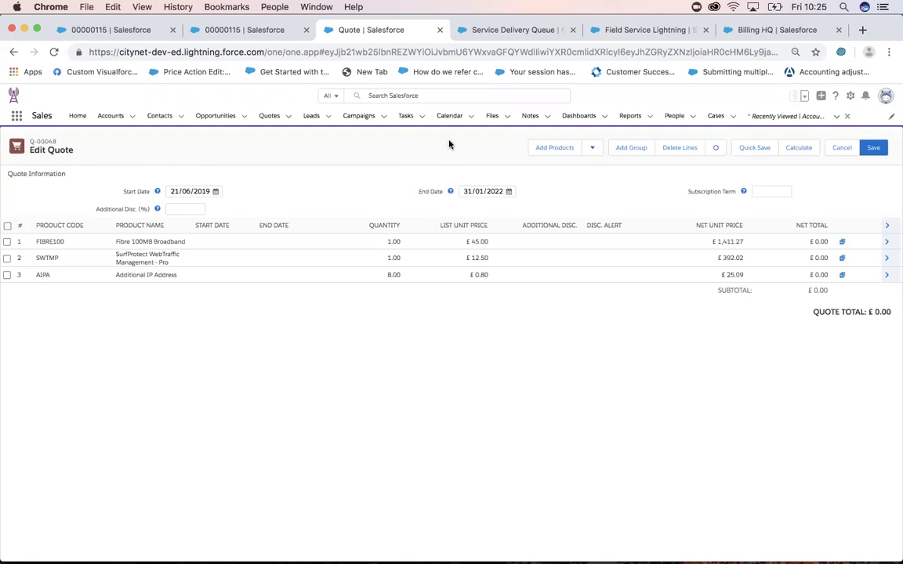
Check the amendment quote's total and set the Fibre 100MB Broadband line's quantity to 0.
drag(810, 312, 895, 314)
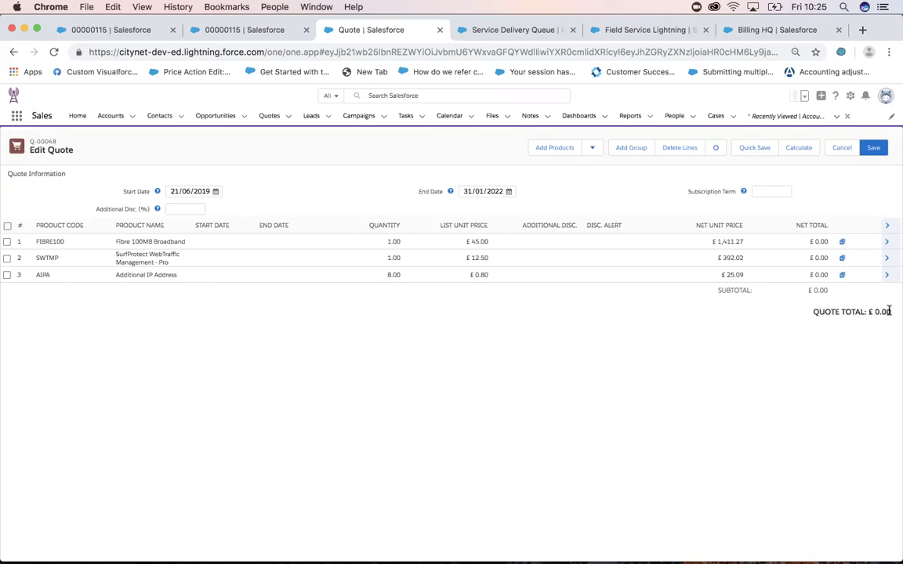
click(449, 369)
click(393, 240)
text(0)
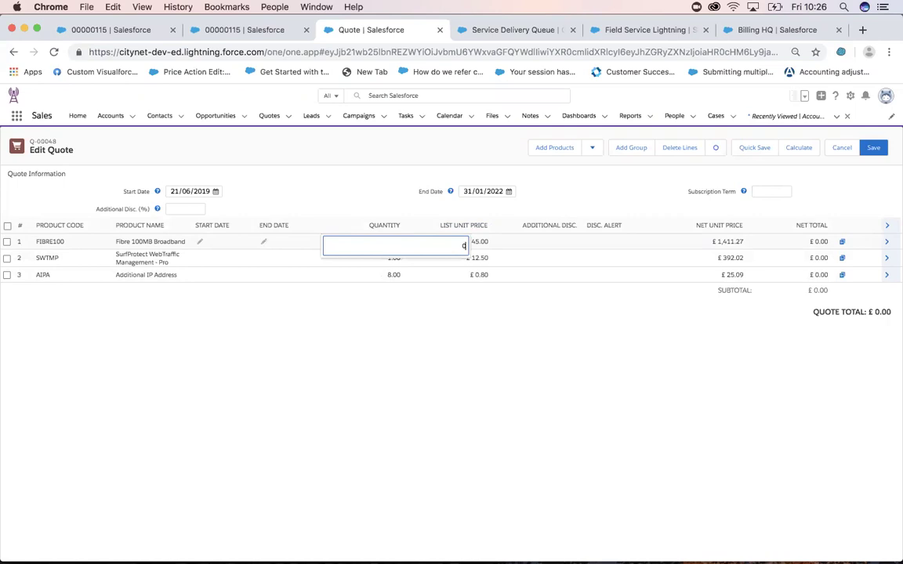
click(460, 341)
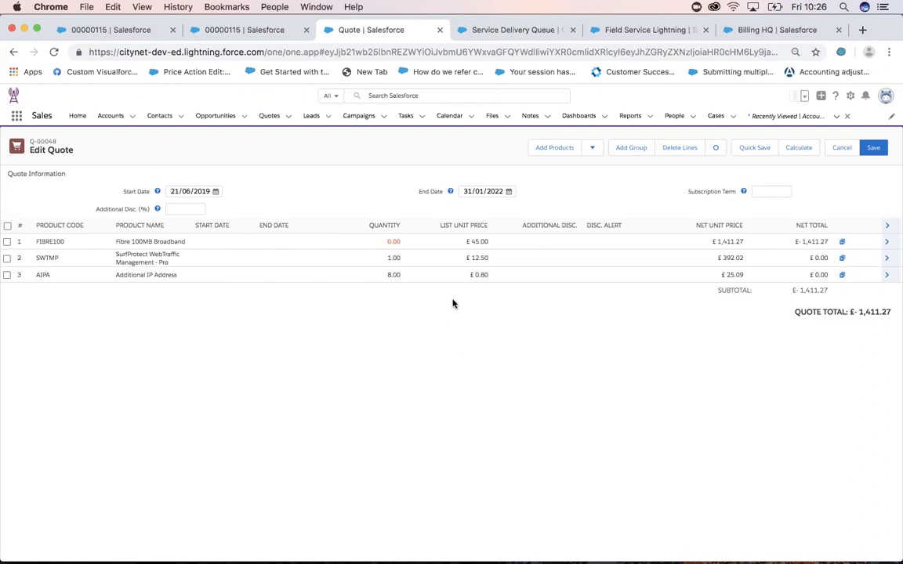
click(392, 243)
click(395, 192)
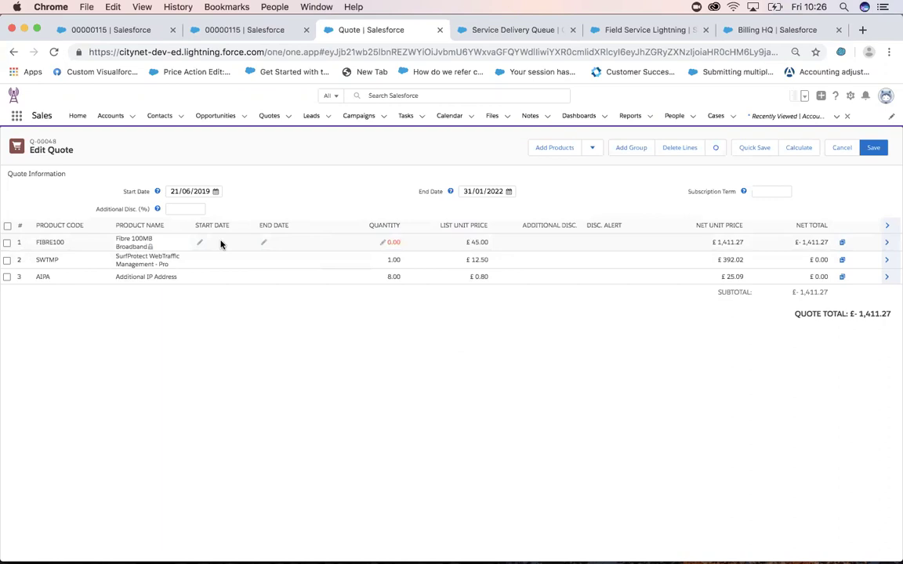
Add the product Fibre Unlimited Broadband - Upsell to the amendment quote and save the quote lines.
click(554, 148)
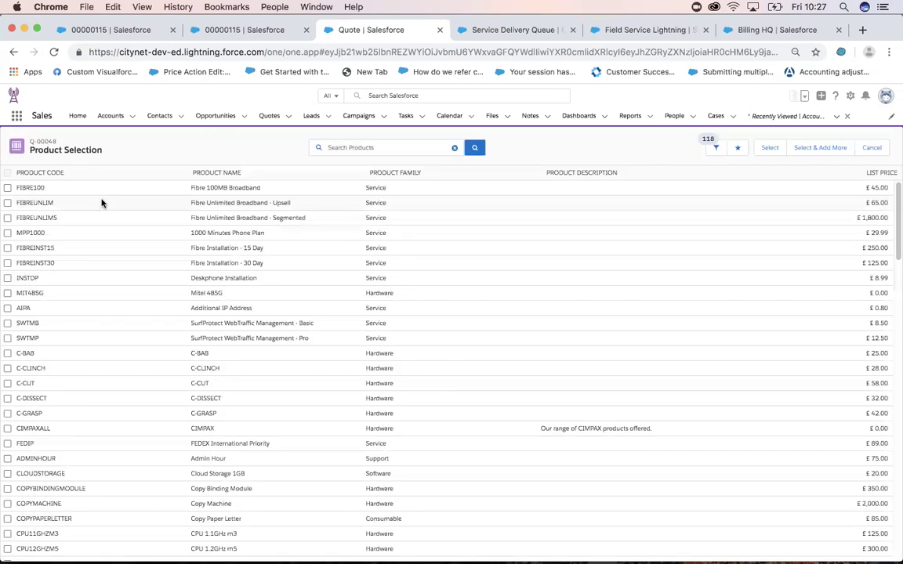
click(7, 202)
click(767, 149)
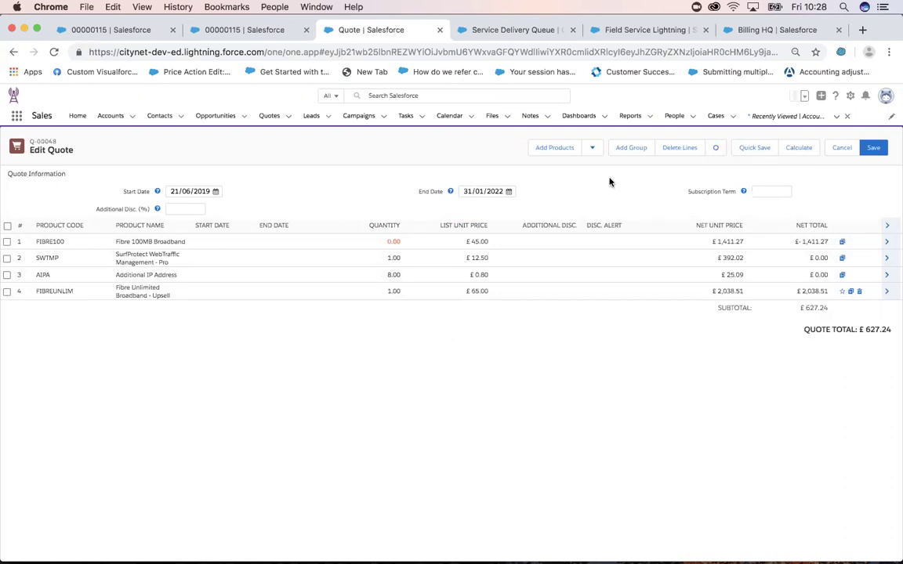
click(872, 147)
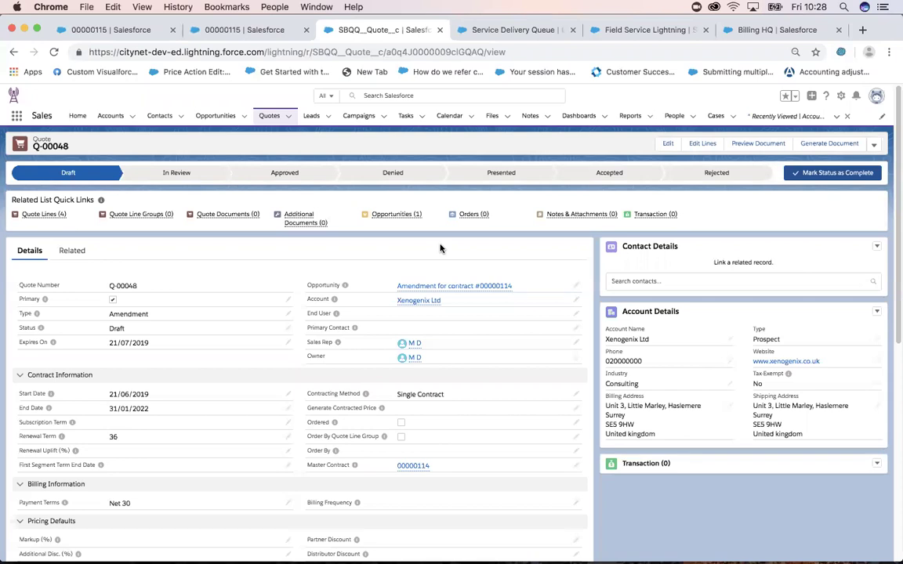
Check the amendment quote's master contract and mark the quote's status as Accepted.
mouse_move(414, 468)
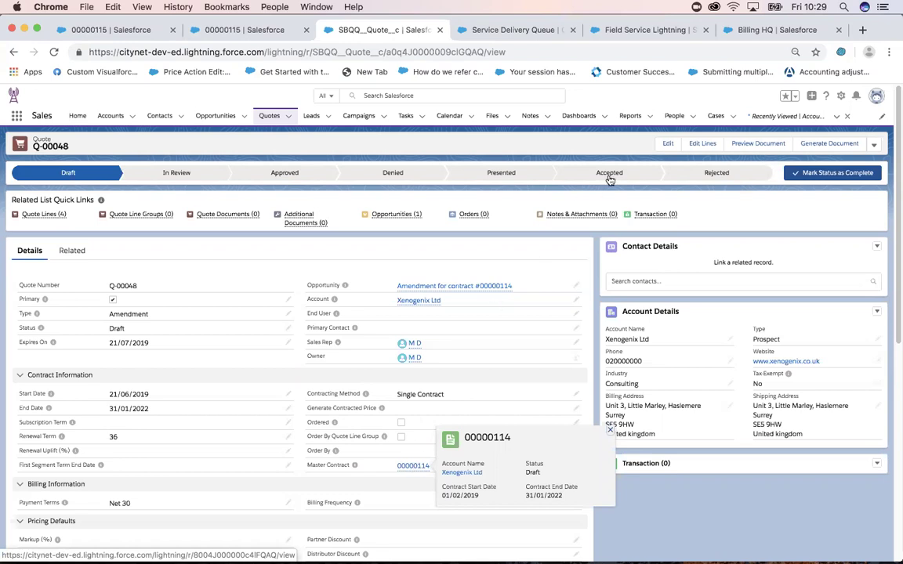
click(819, 174)
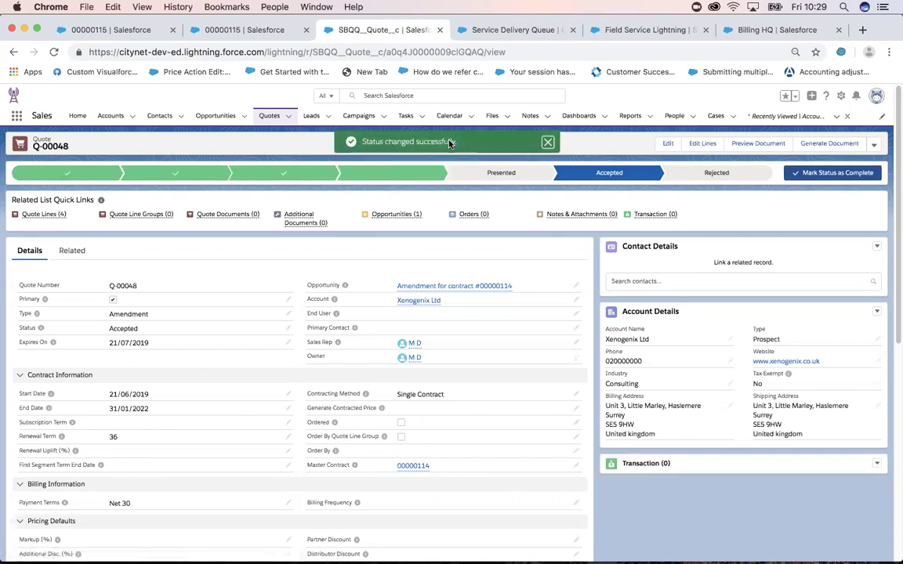
click(547, 143)
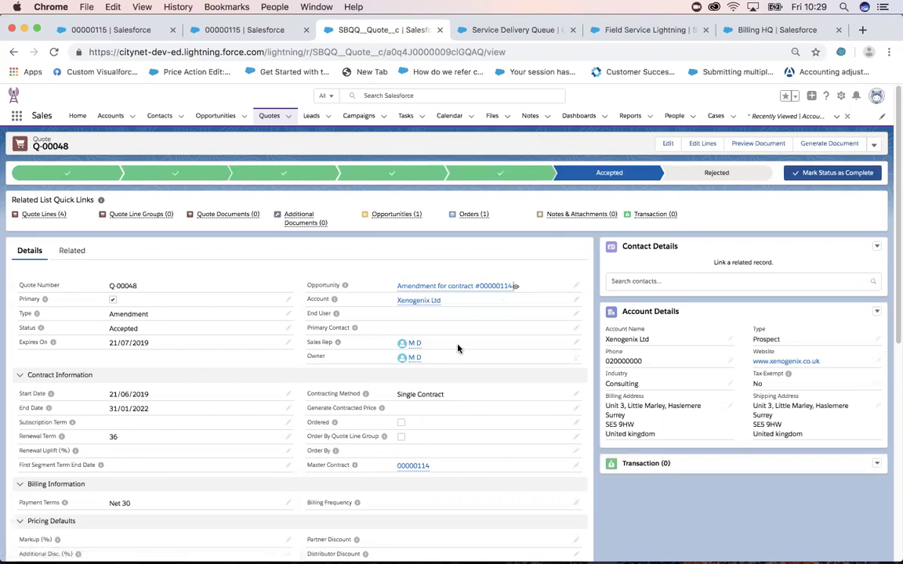
Open the amendment quote's master contract and reload the page to check its amendment opportunities.
mouse_move(416, 470)
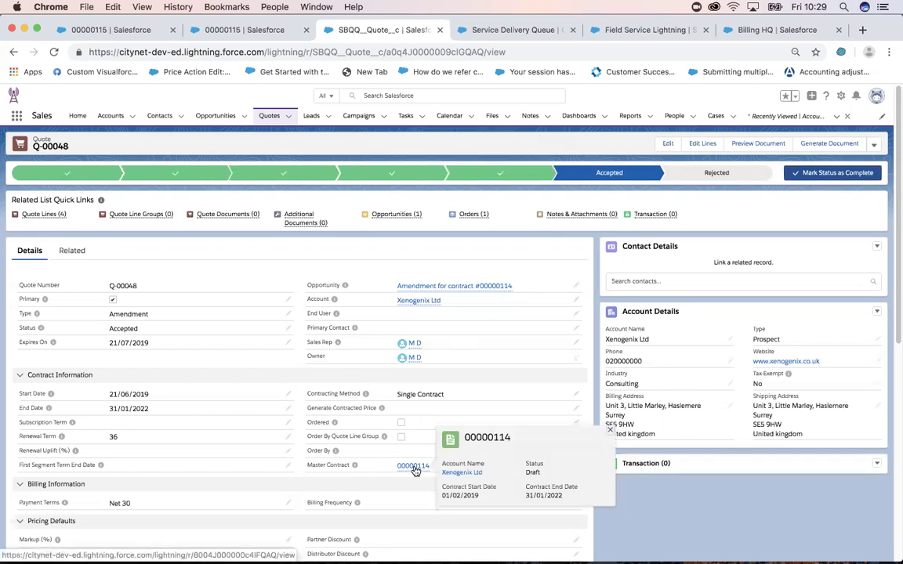
click(413, 466)
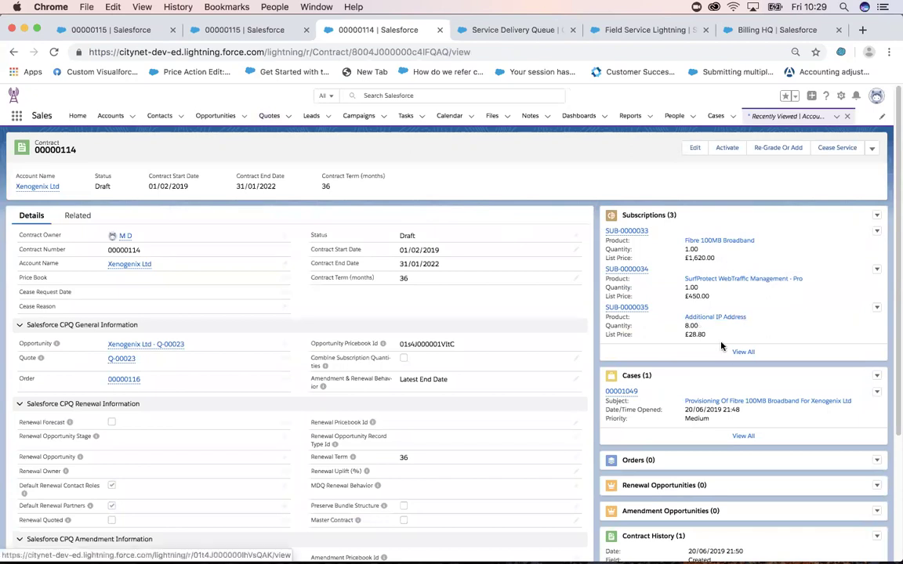
click(502, 52)
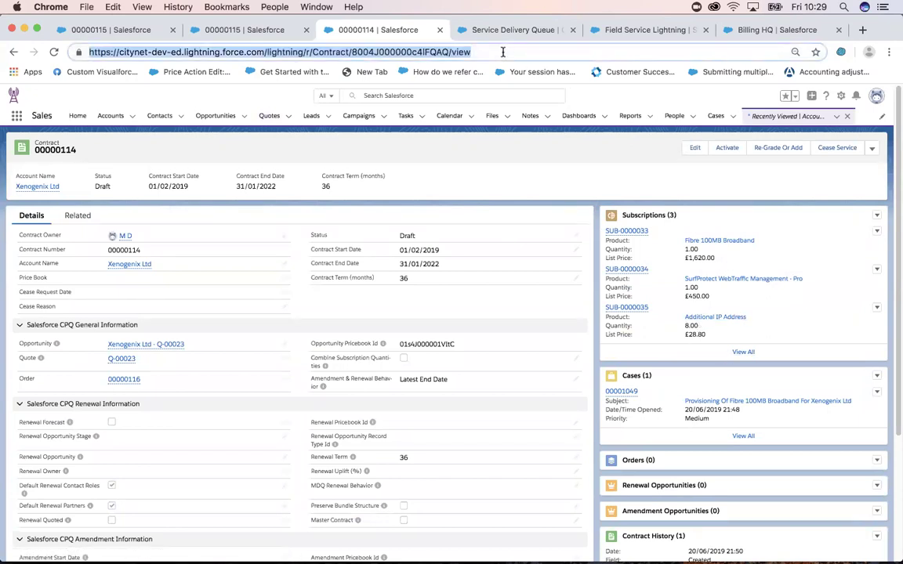
key(Return)
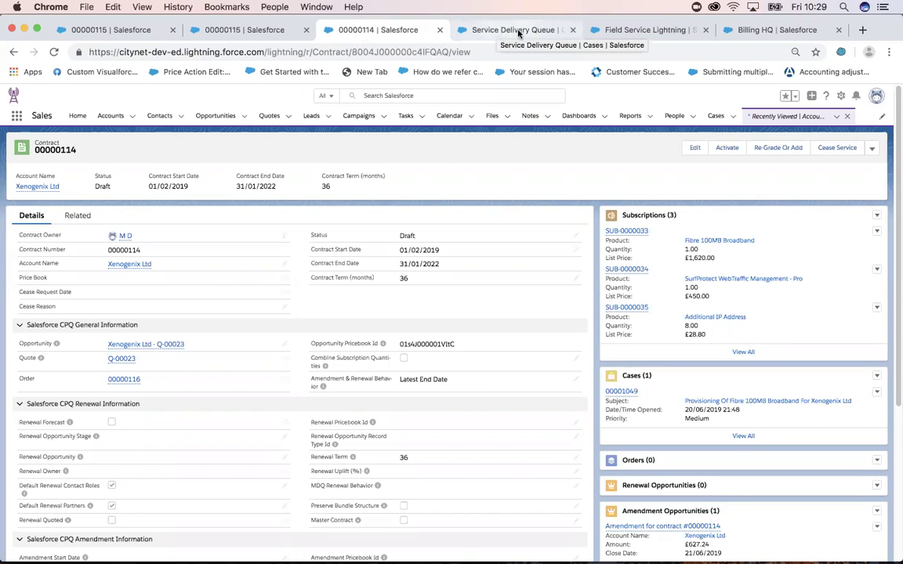
Review the Xenogenix Ltd contract's related subscriptions, cases, amendment opportunities and contract history.
scroll(886, 247, down, 2)
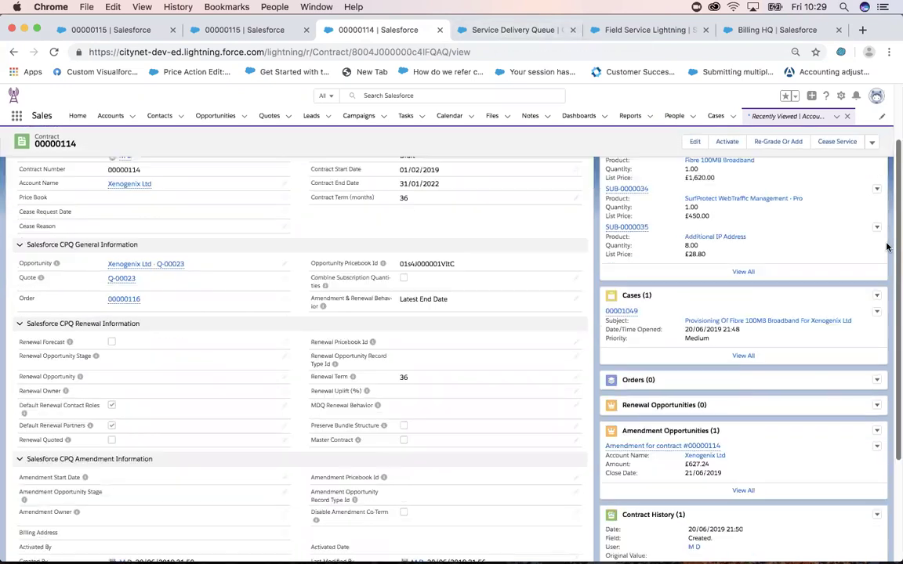
scroll(886, 247, down, 5)
scroll(710, 240, up, 7)
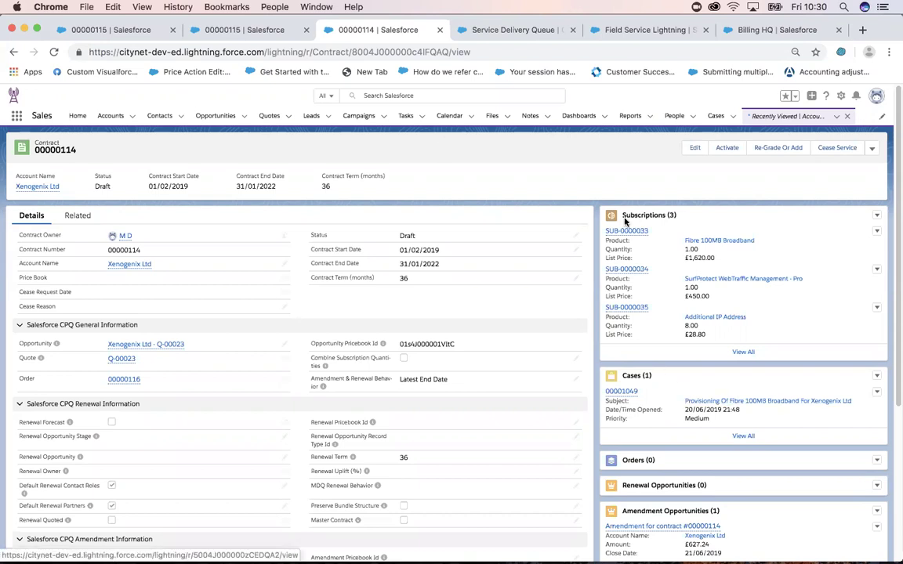
Switch to the Service Delivery Queue case list, refresh it and go to its most recent provisioning cases.
click(517, 30)
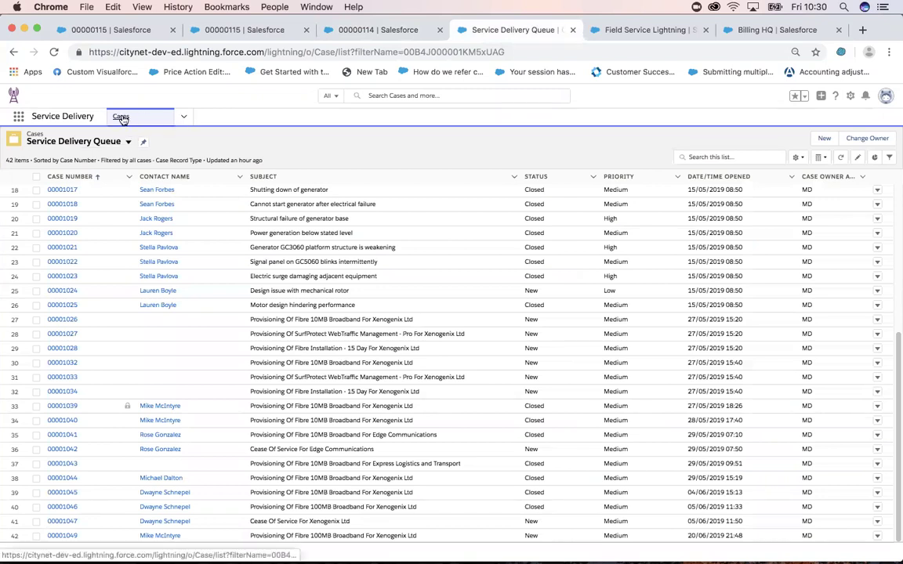
click(128, 142)
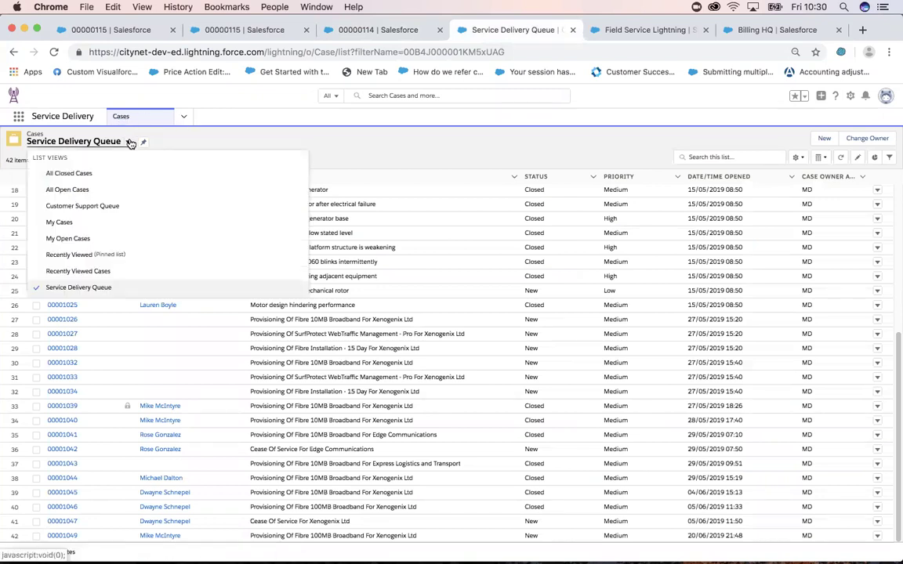
click(105, 287)
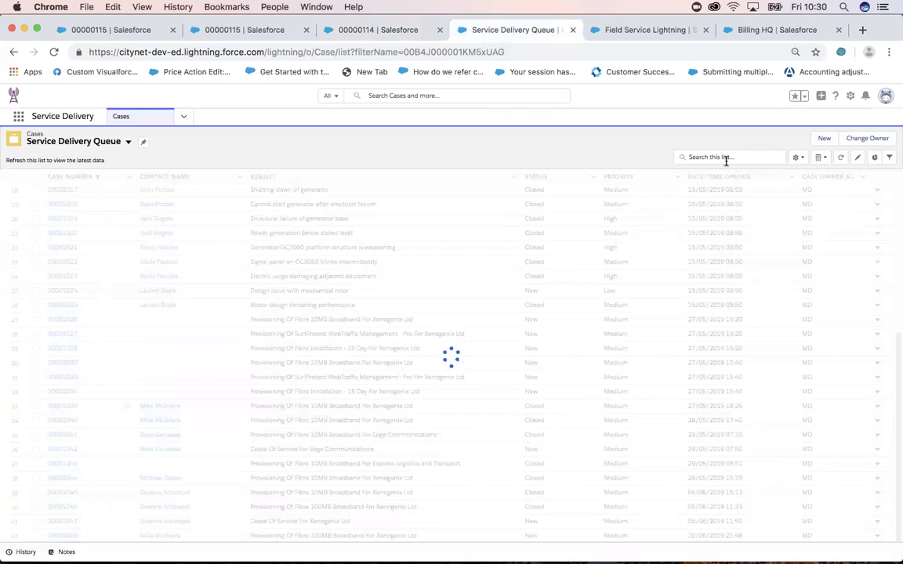
click(840, 157)
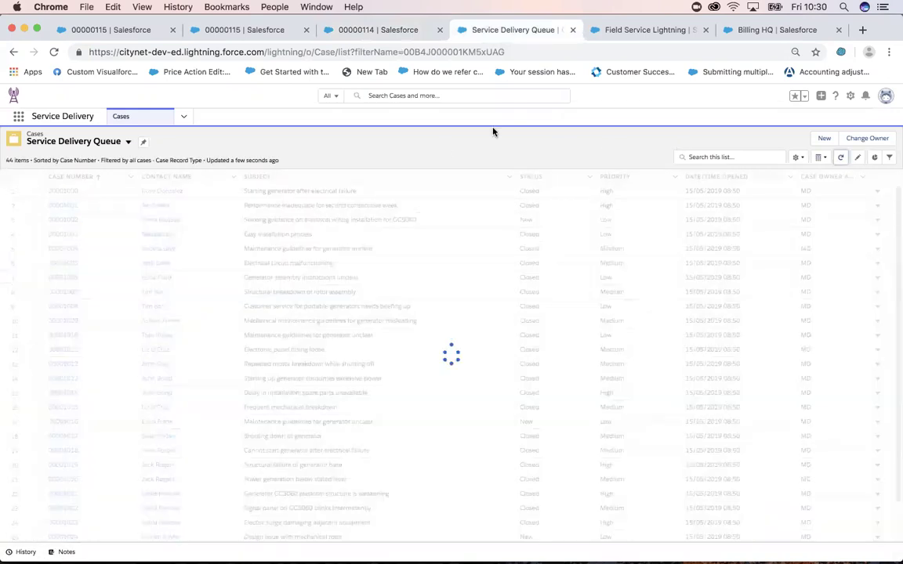
scroll(892, 391, down, 1)
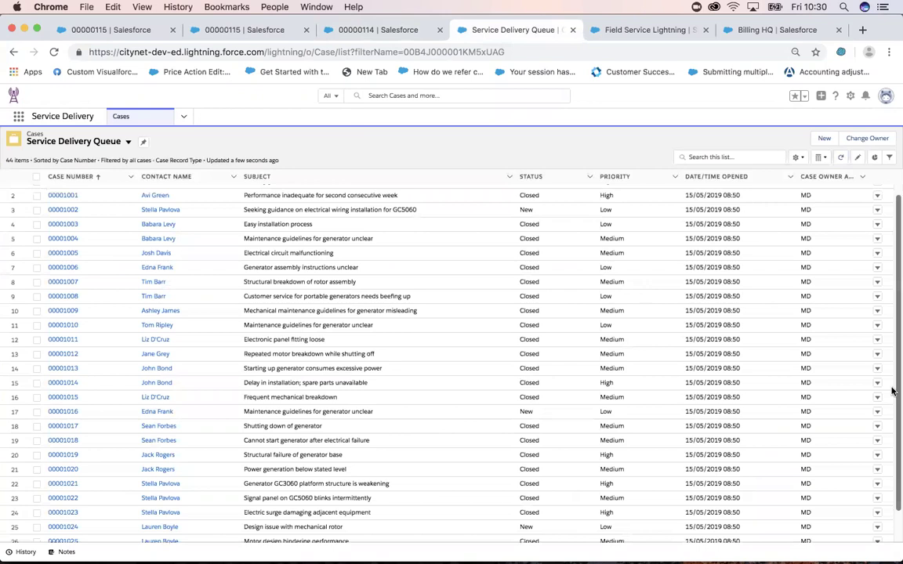
scroll(892, 390, down, 5)
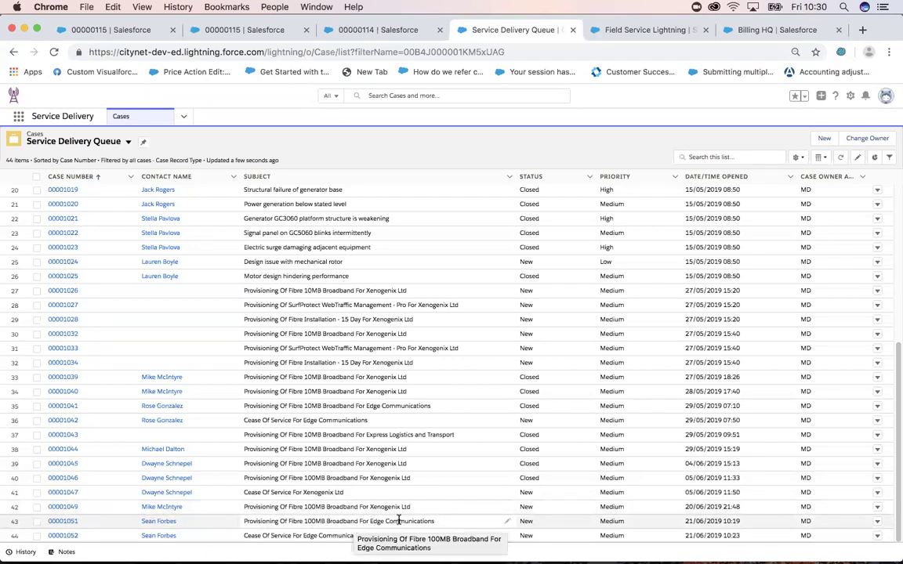
Open the newest case for provisioning Fibre 100MB Broadband for Edge Communications and look over its details.
click(62, 523)
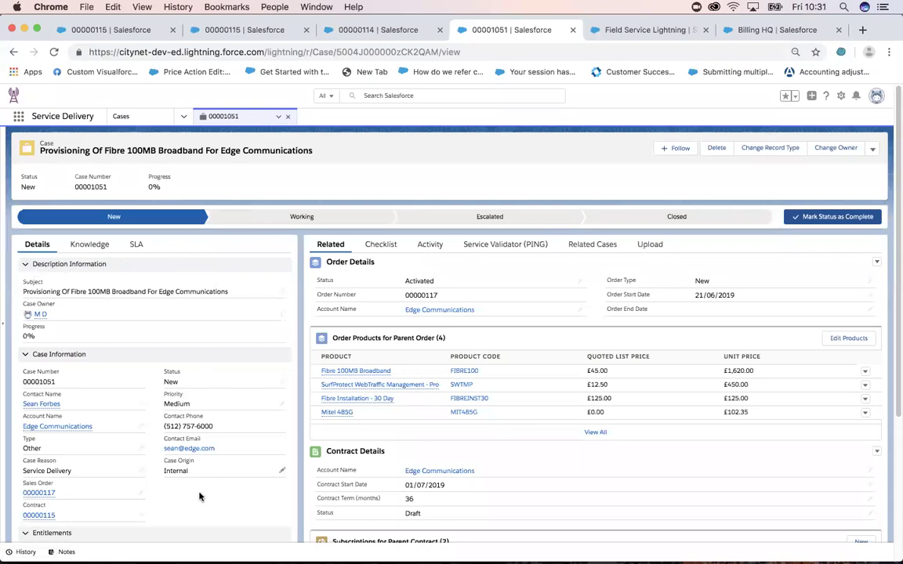
scroll(894, 230, down, 3)
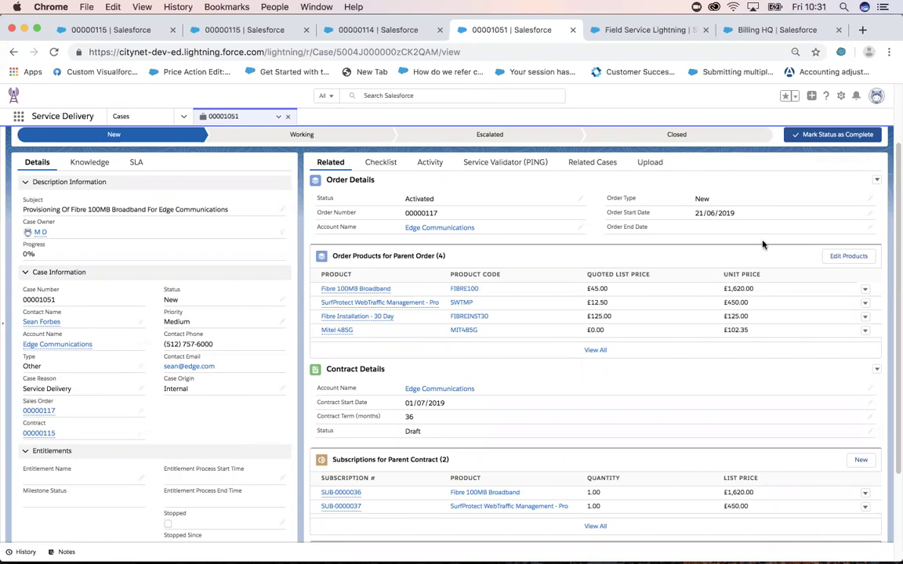
scroll(894, 218, up, 2)
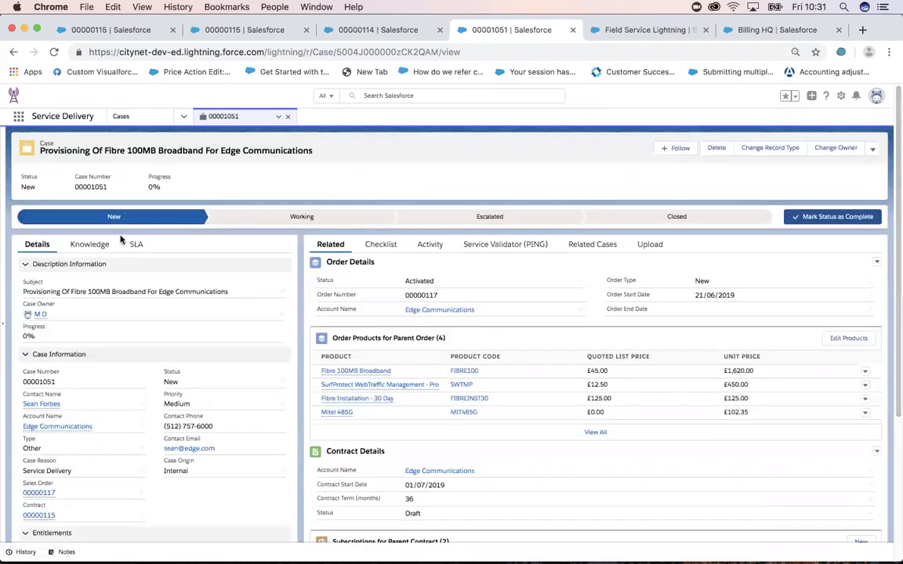
Examine the case's suggested knowledge articles, previewing Fibre Broadband Wayleave and viewing its available article actions.
click(91, 245)
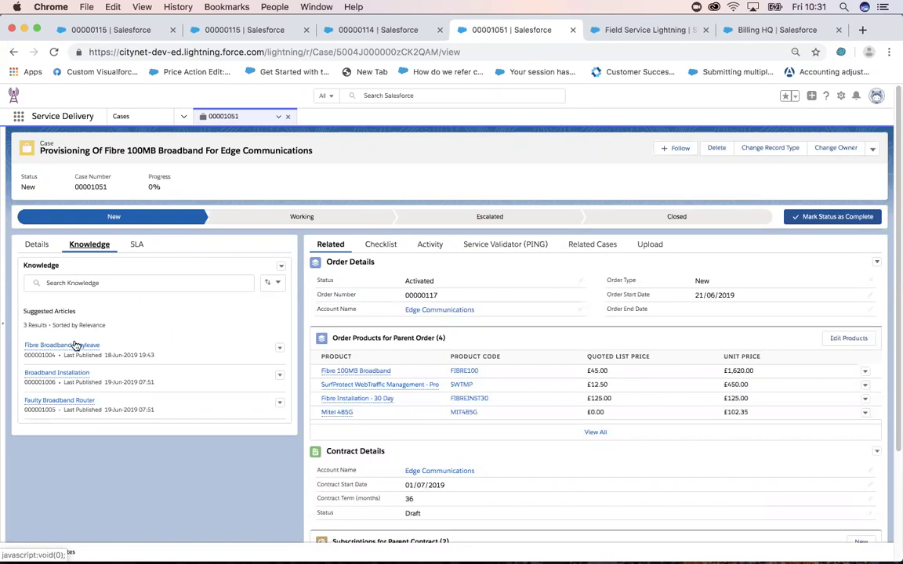
mouse_move(52, 351)
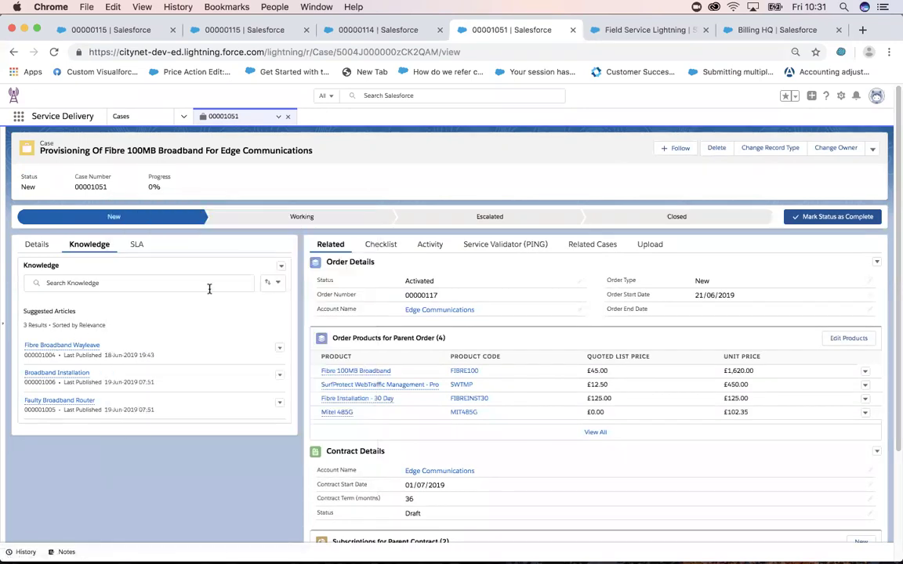
mouse_move(83, 349)
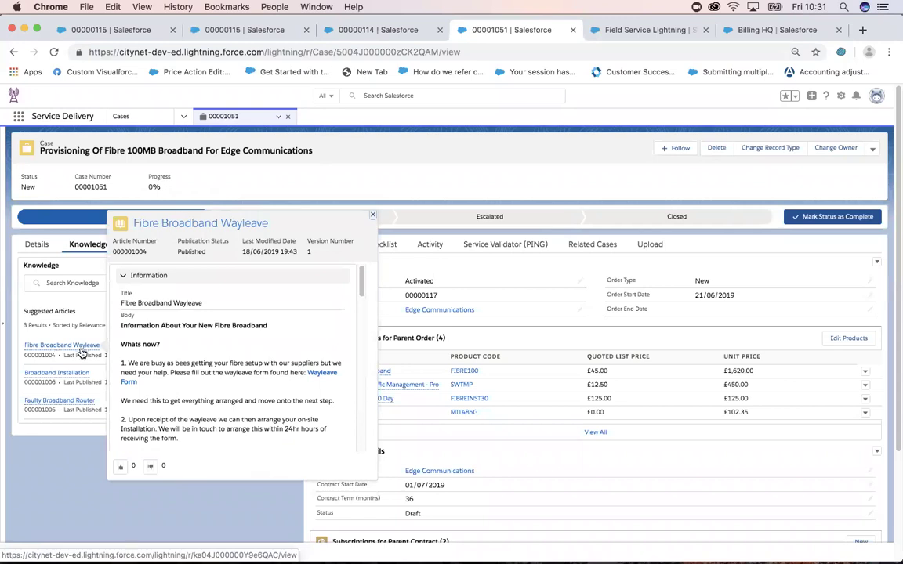
mouse_move(74, 376)
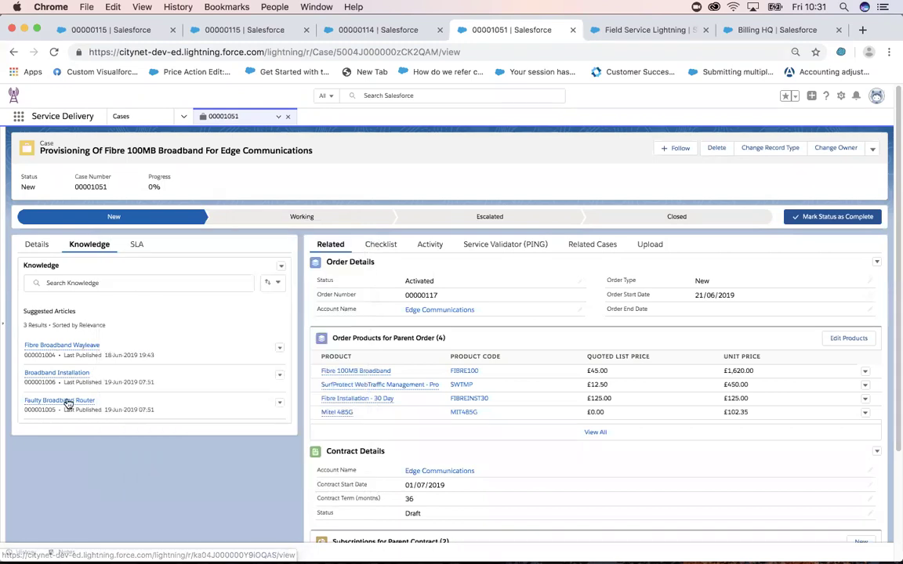
mouse_move(68, 405)
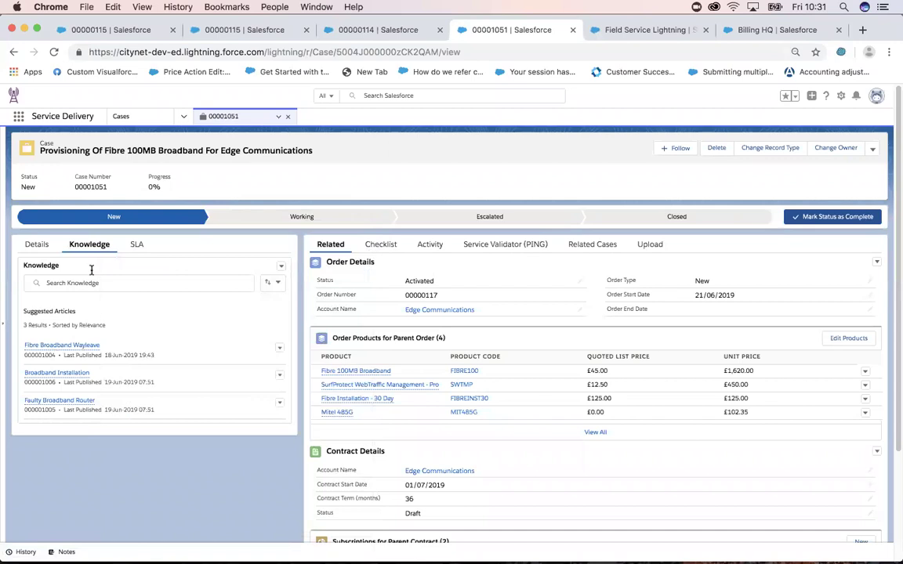
click(280, 350)
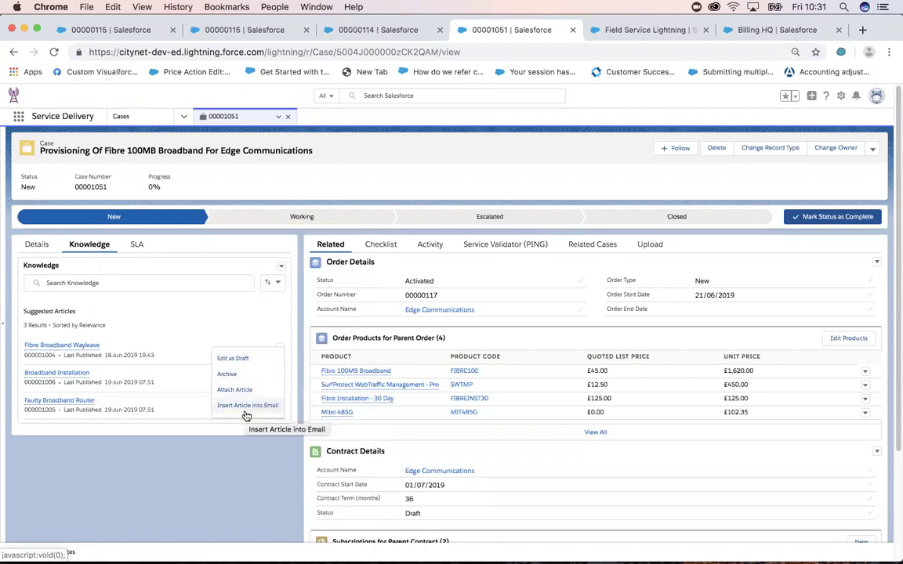
click(423, 147)
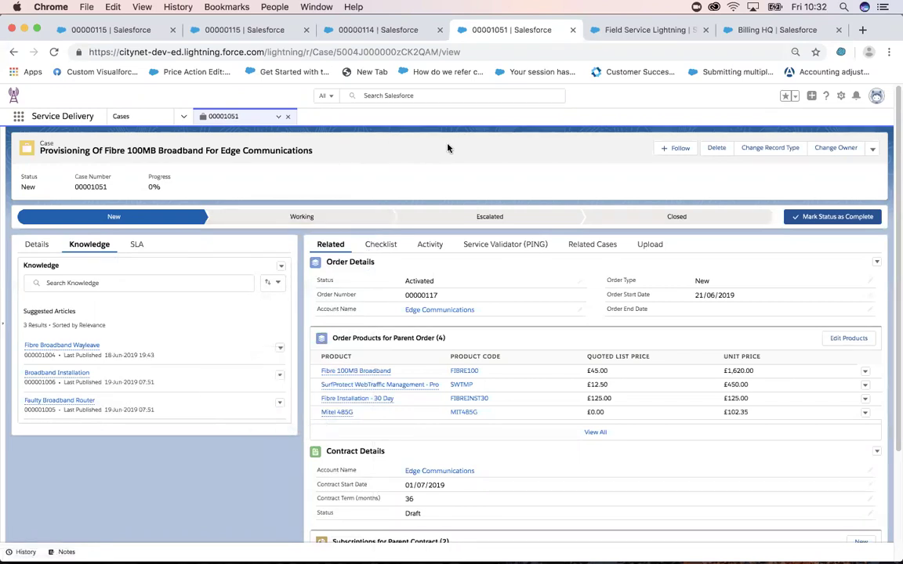
Check the case's SLA milestones, return to its details and set the case status to Working.
key(Return)
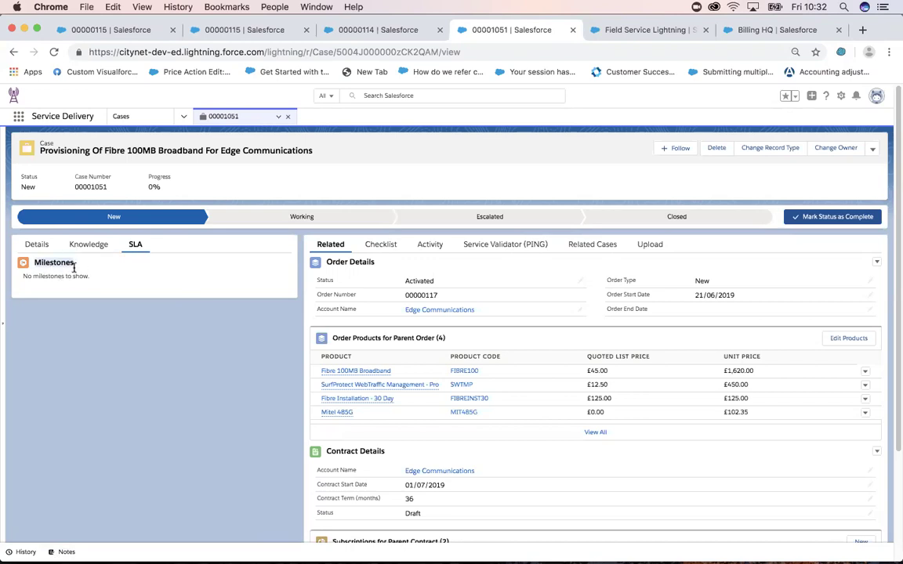
click(37, 244)
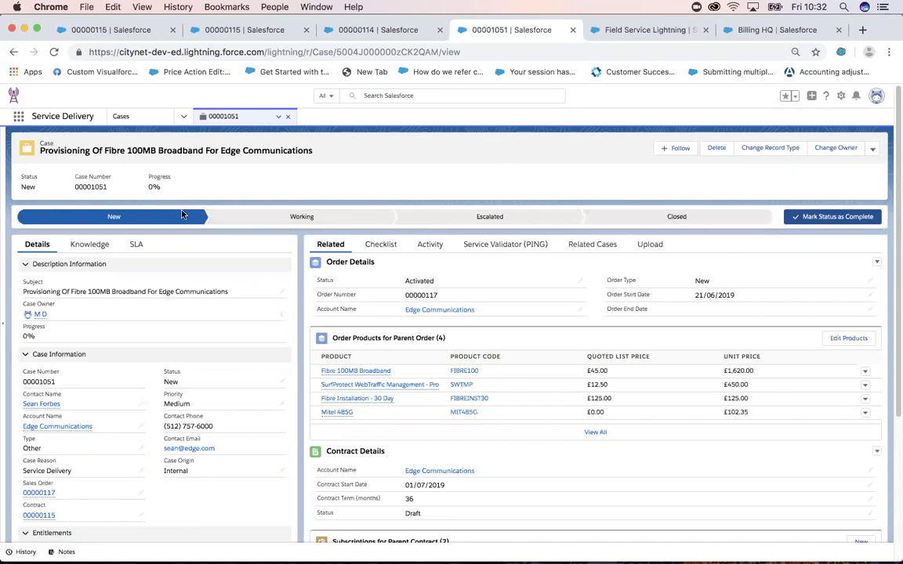
click(340, 215)
click(853, 219)
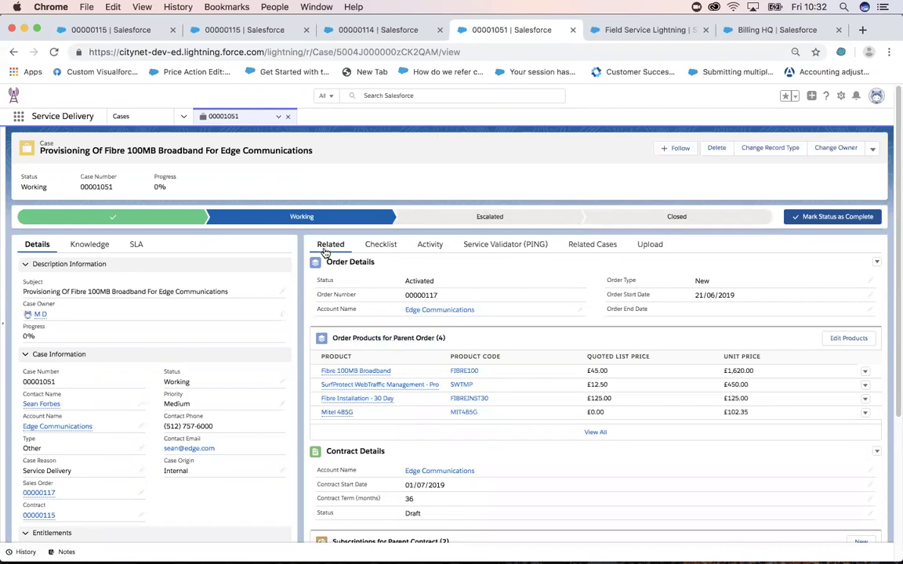
Review the case's related order products, contract details, parent contract subscriptions and milestone projects.
scroll(895, 217, down, 3)
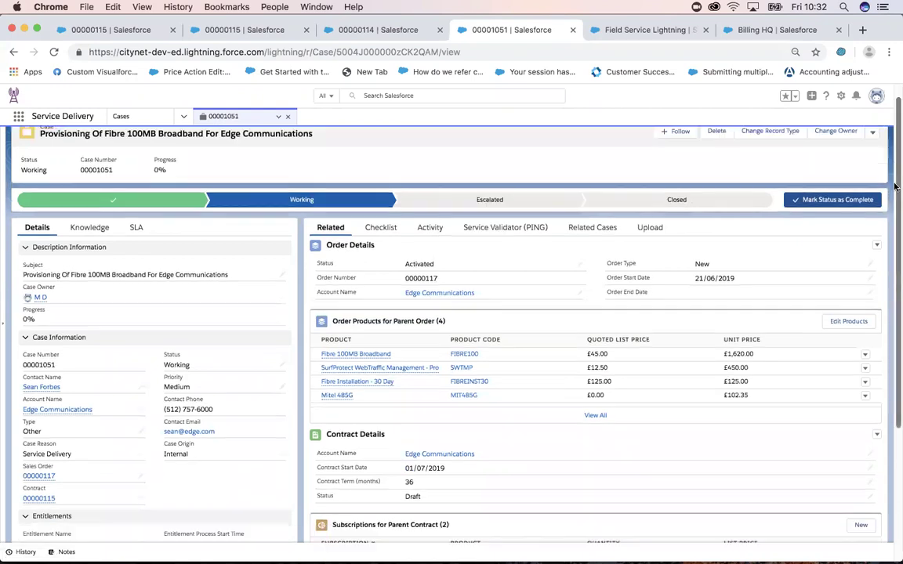
scroll(893, 235, down, 1)
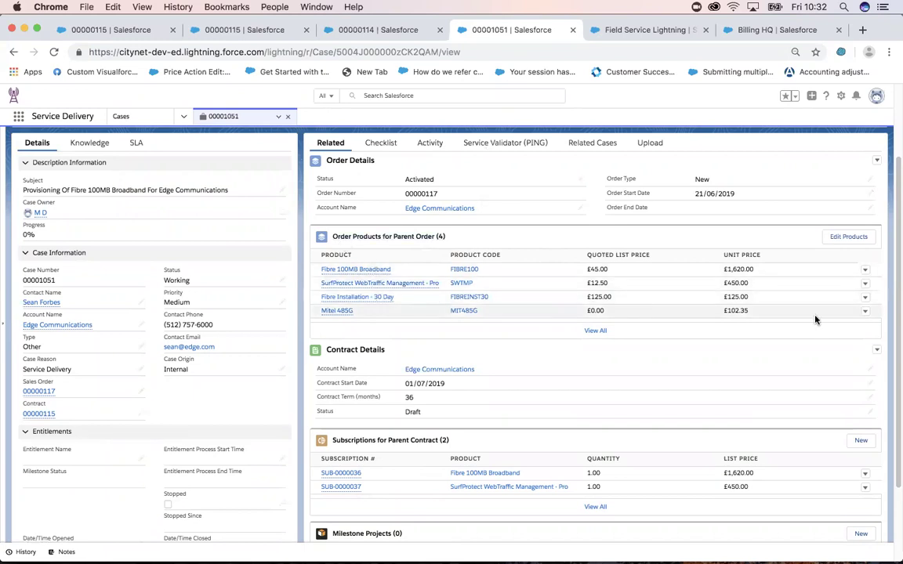
scroll(896, 282, down, 5)
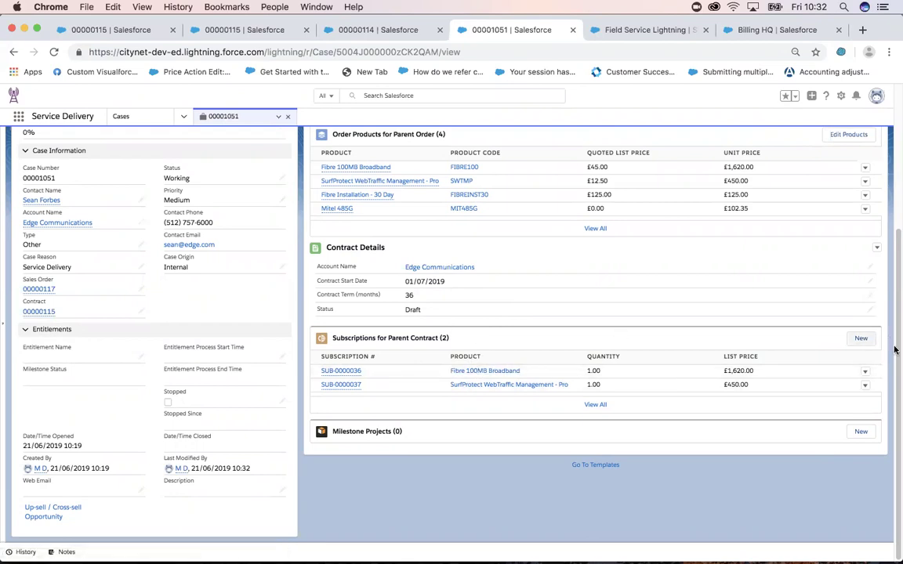
scroll(551, 251, up, 5)
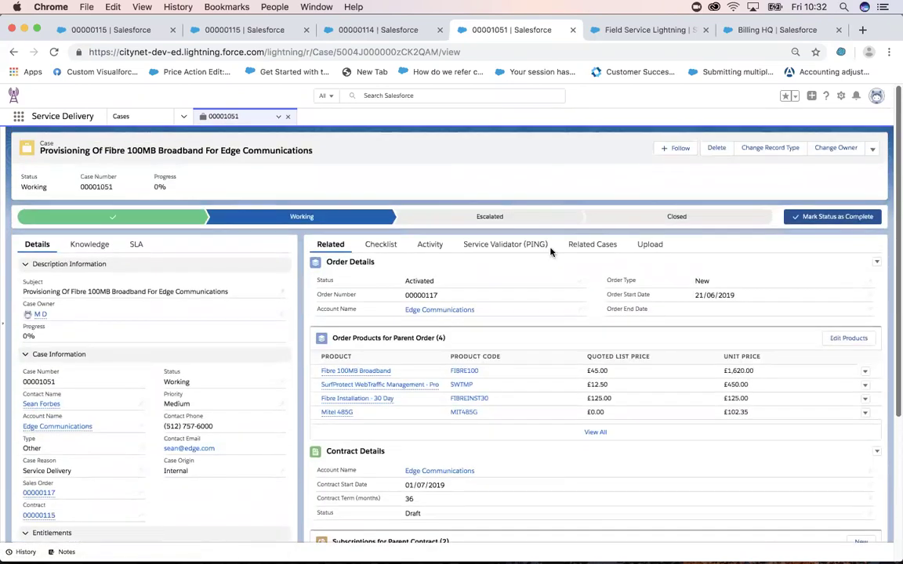
View the case's service checklist and open service template ST8 from the templates list.
click(380, 246)
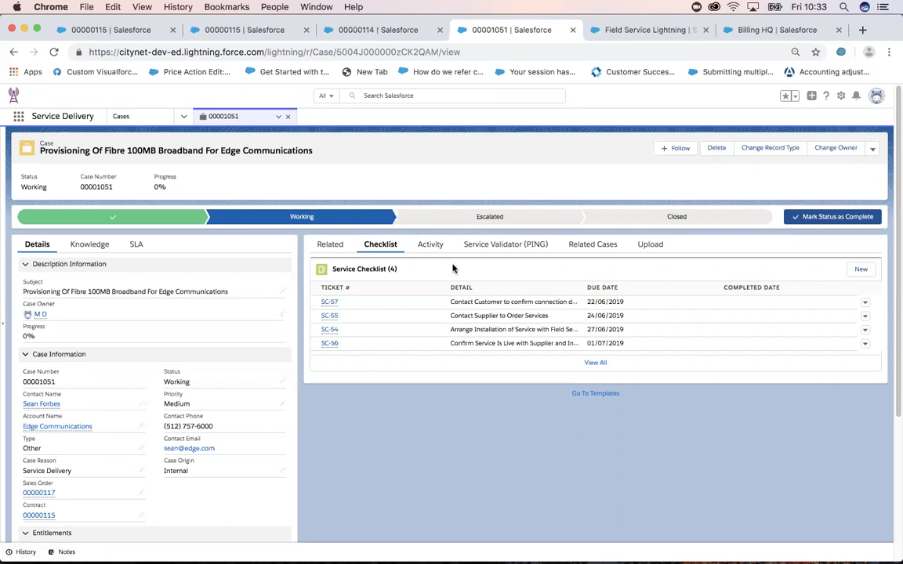
click(602, 394)
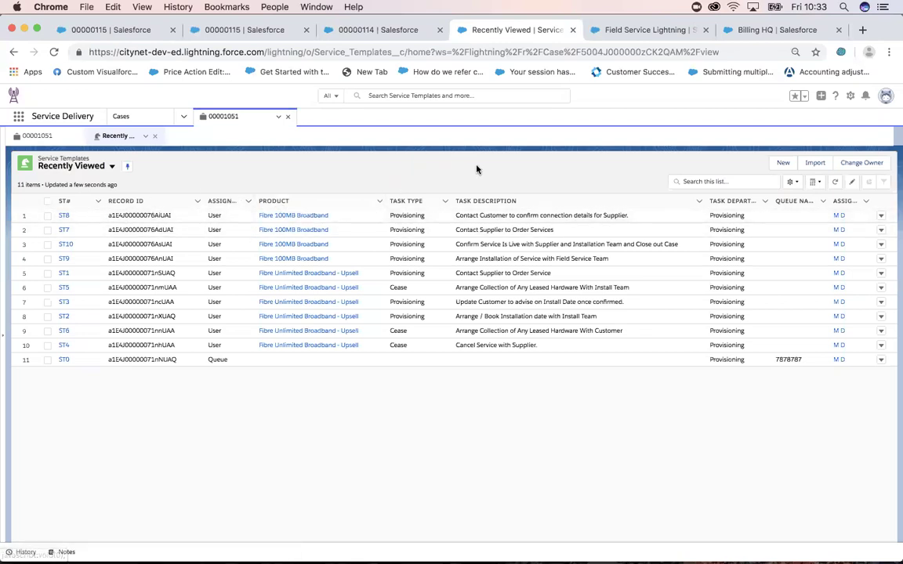
click(64, 215)
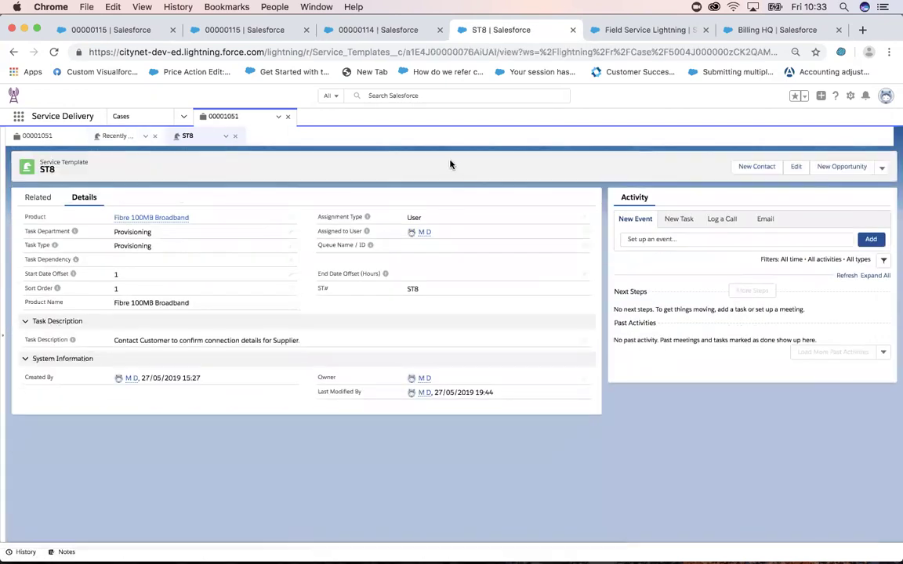
Open service template ST8 for editing and review its assignment type and task type options.
click(796, 169)
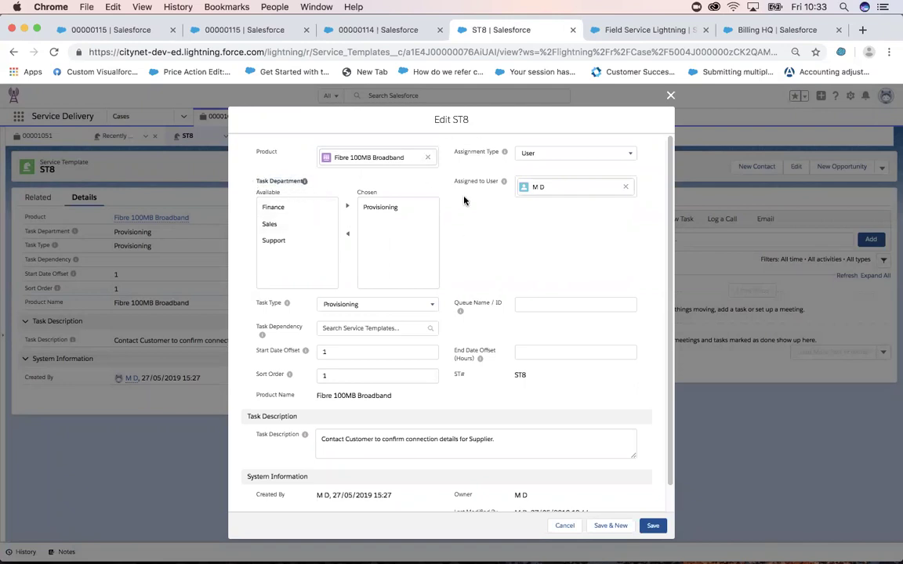
click(580, 160)
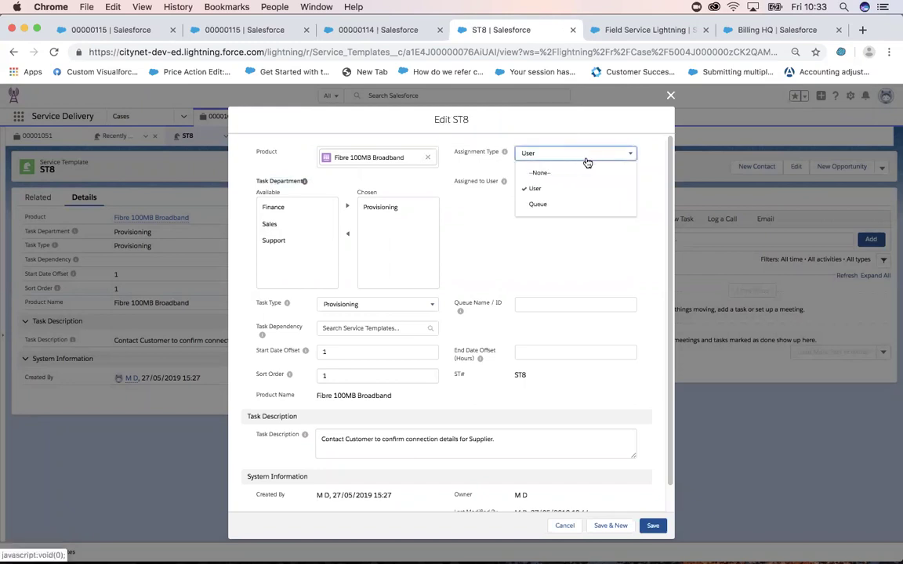
click(540, 238)
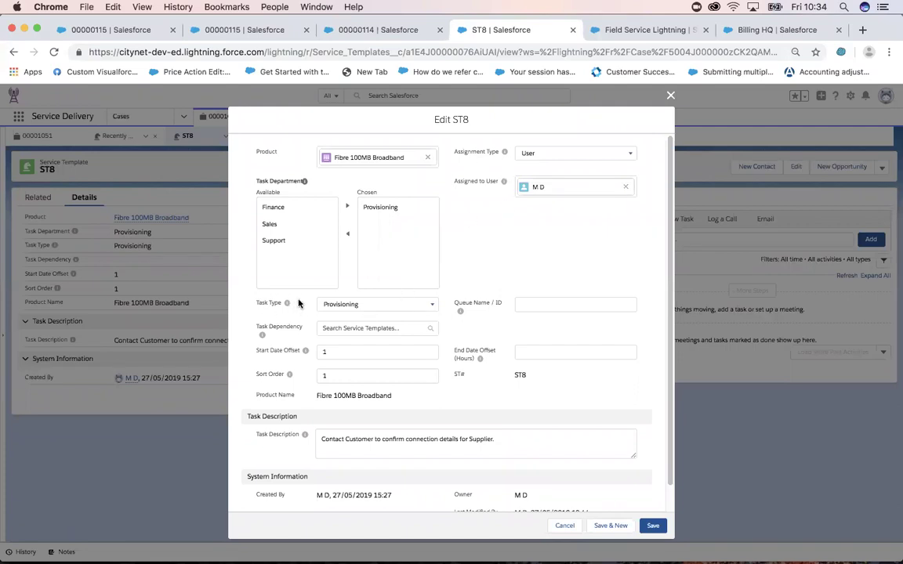
click(432, 305)
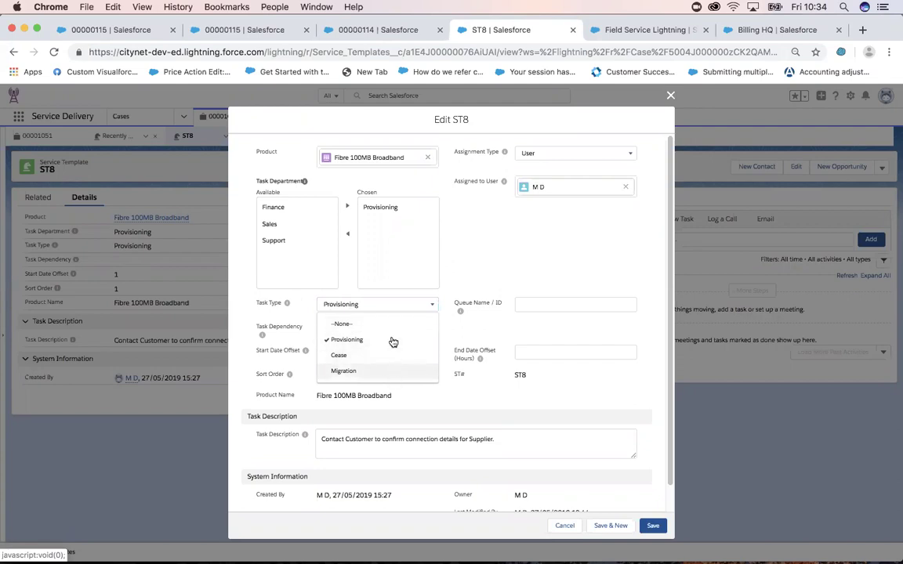
click(450, 230)
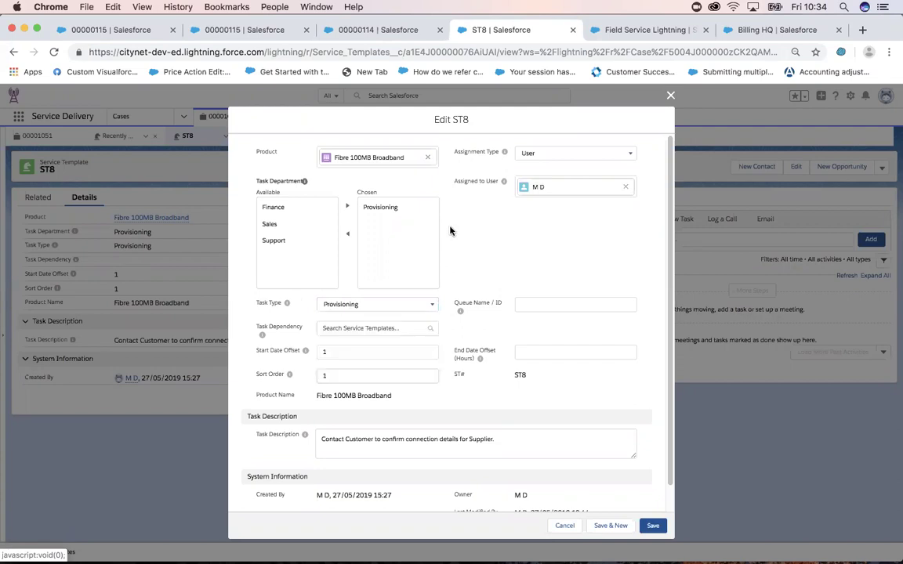
Check ST8's task dependency choices and the help for its offsets, sort order and task description, and close the form without saving.
click(368, 329)
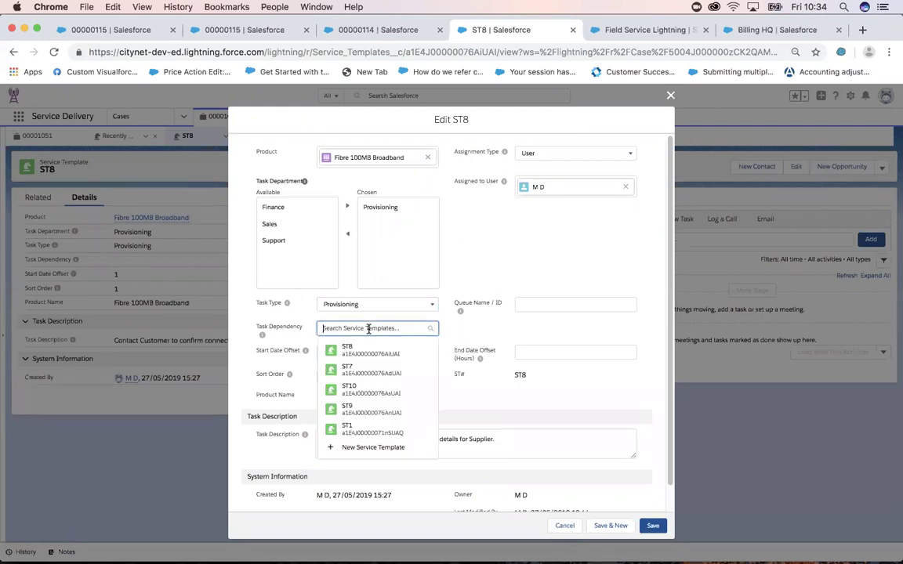
click(468, 262)
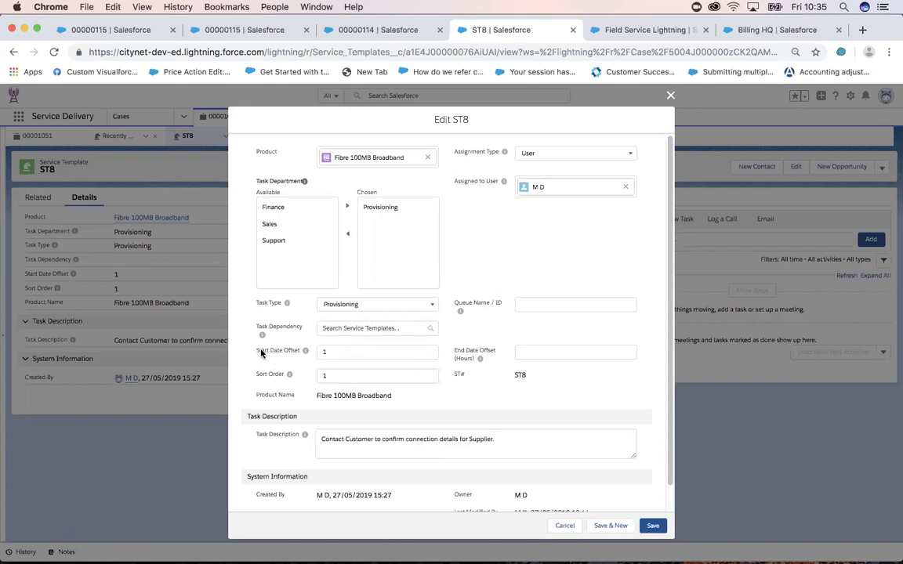
mouse_move(306, 353)
mouse_move(290, 378)
mouse_move(480, 359)
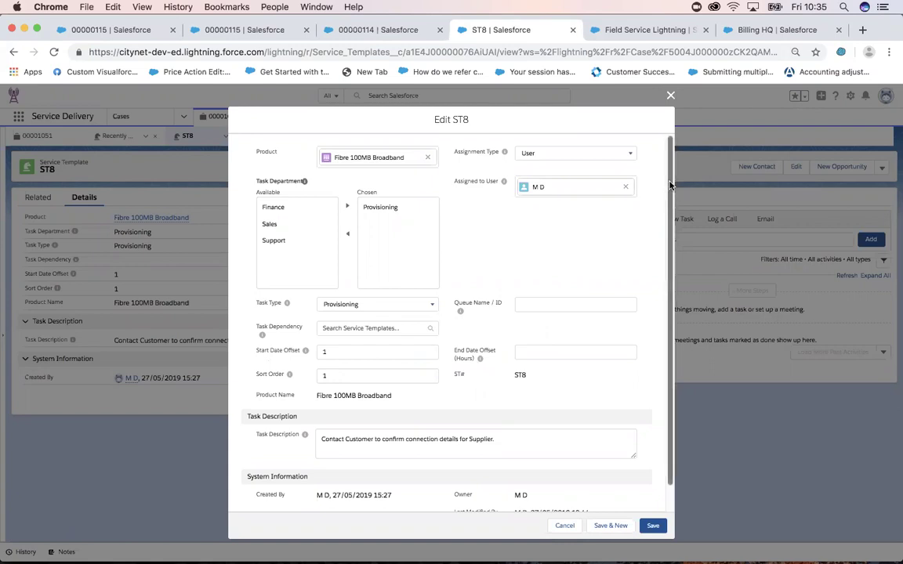
scroll(667, 246, down, 2)
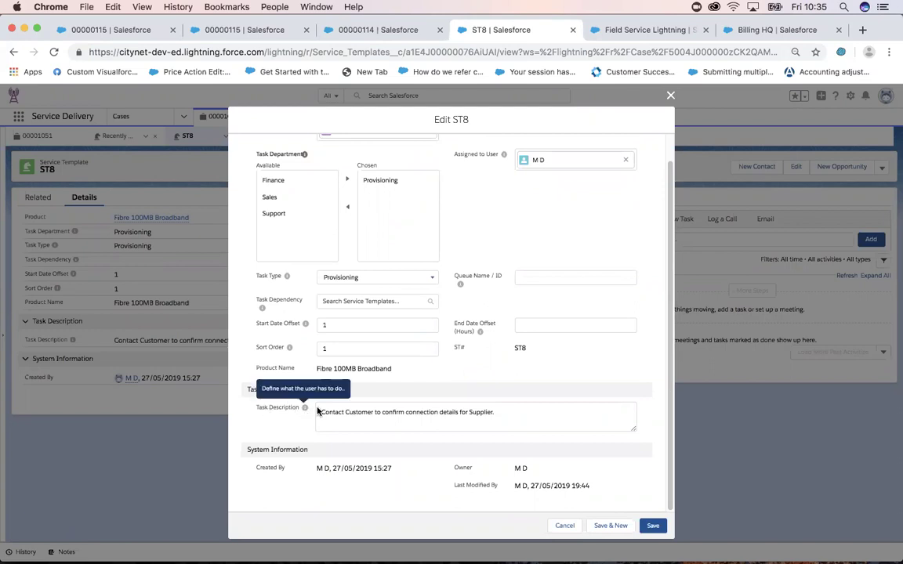
click(564, 525)
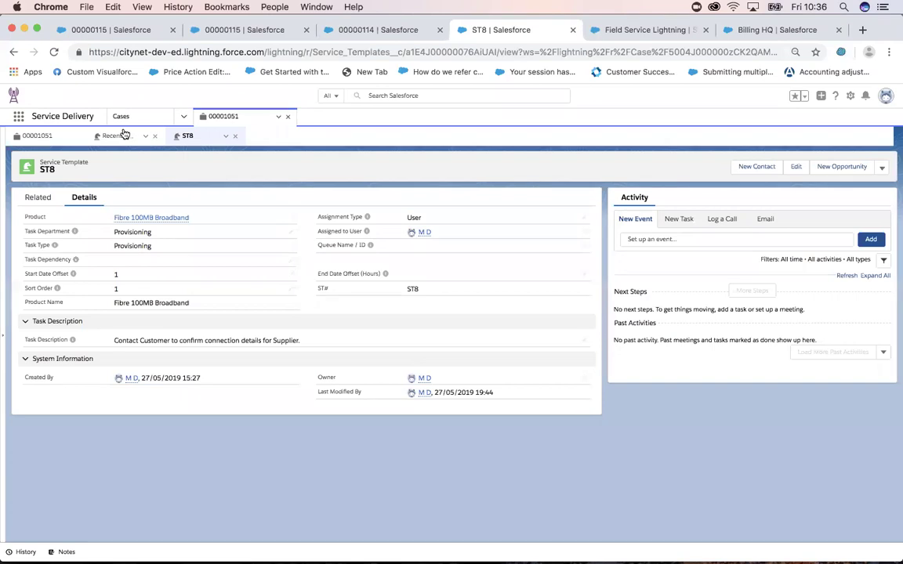
Return to the Edge Communications provisioning case and start an email from its activity section.
click(35, 135)
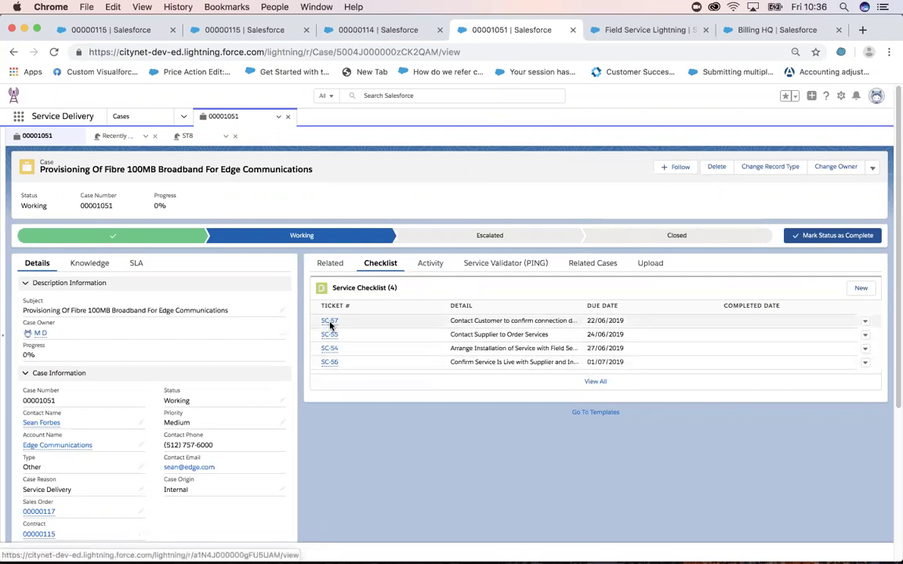
click(430, 263)
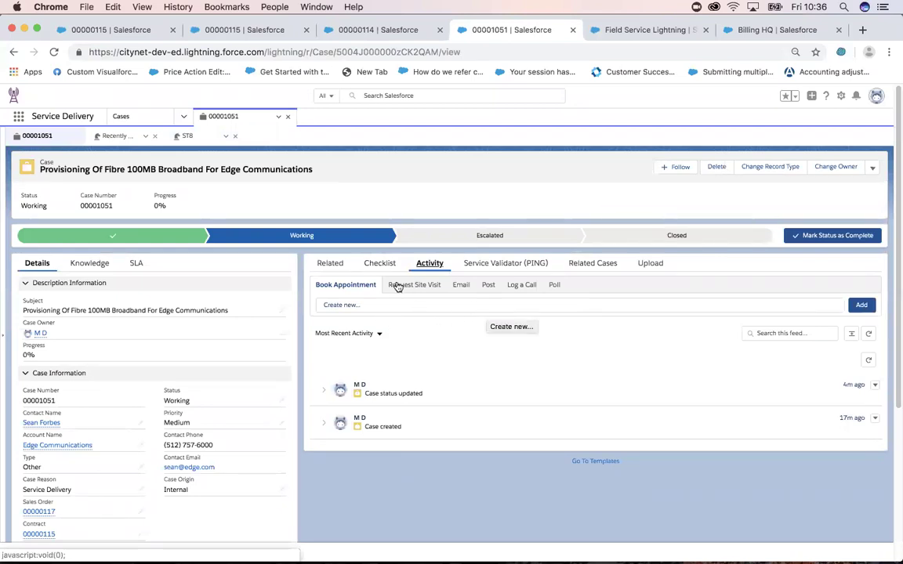
click(461, 286)
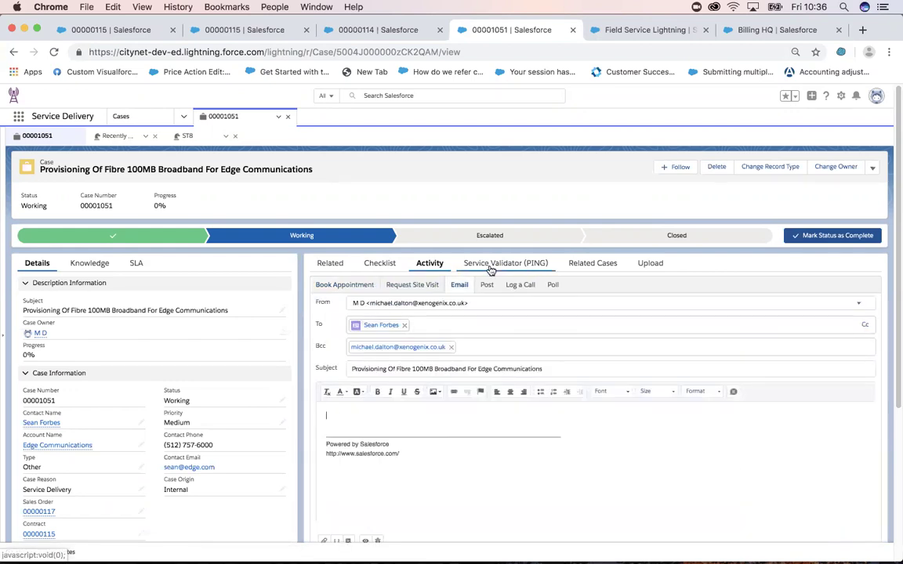
Insert the suggested knowledge article Faulty Broadband Router into the case email and review the draft from its beginning.
click(91, 261)
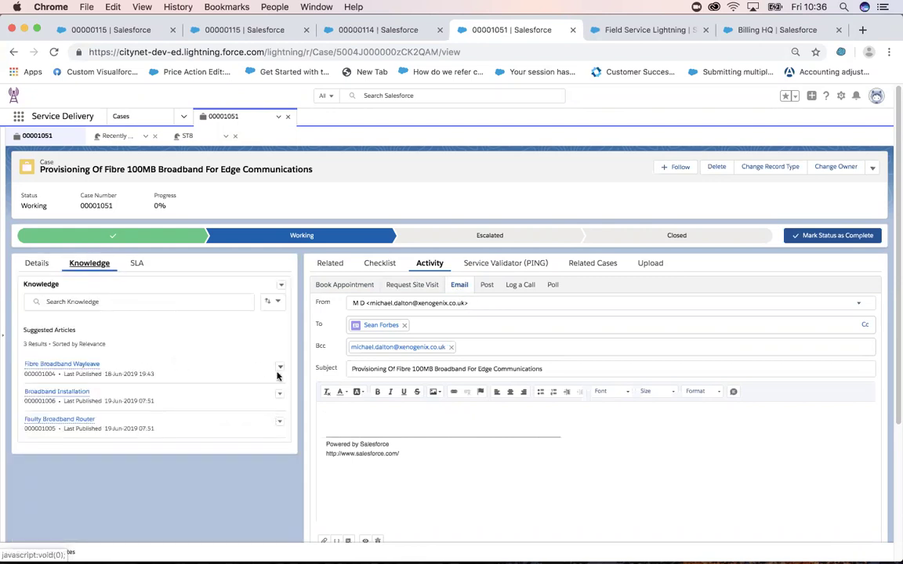
click(281, 396)
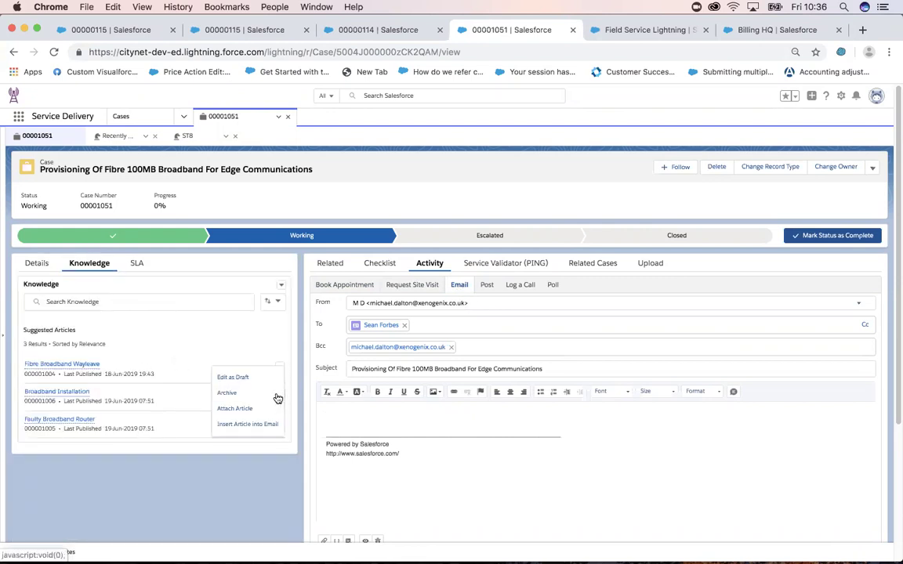
click(276, 424)
click(280, 422)
click(276, 425)
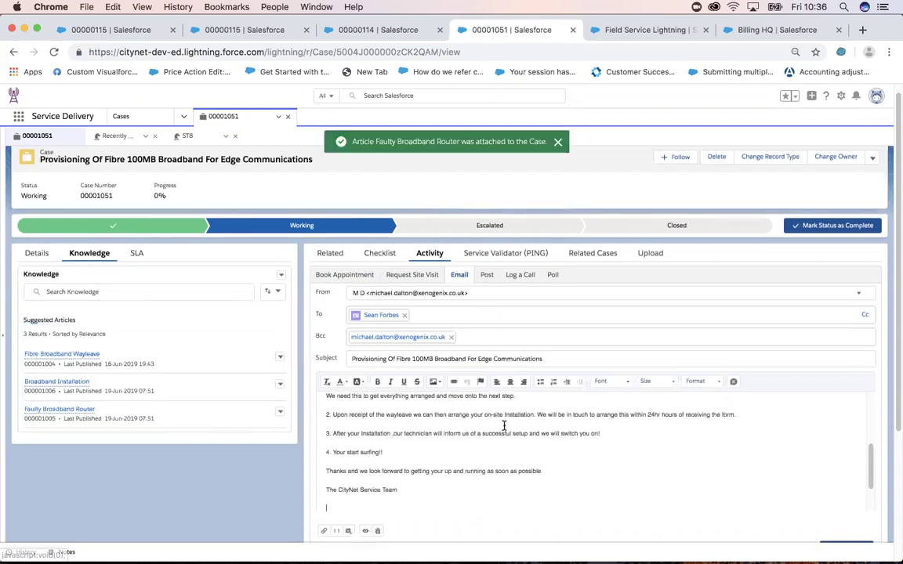
drag(872, 462, 871, 401)
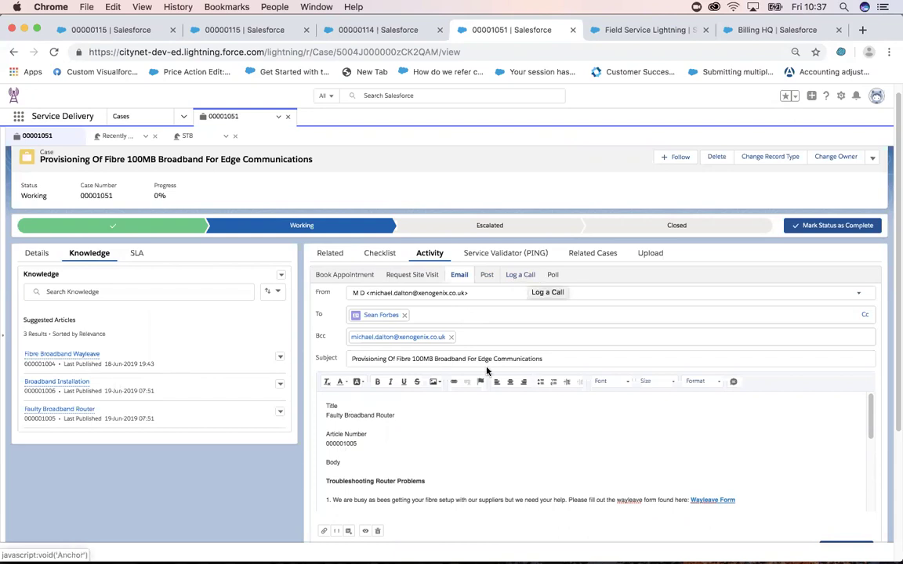
Start a site visit request with work type Fibre Installation - 15 Days, service territory London, UK and asset Fibre Installation - 15 Day.
click(413, 279)
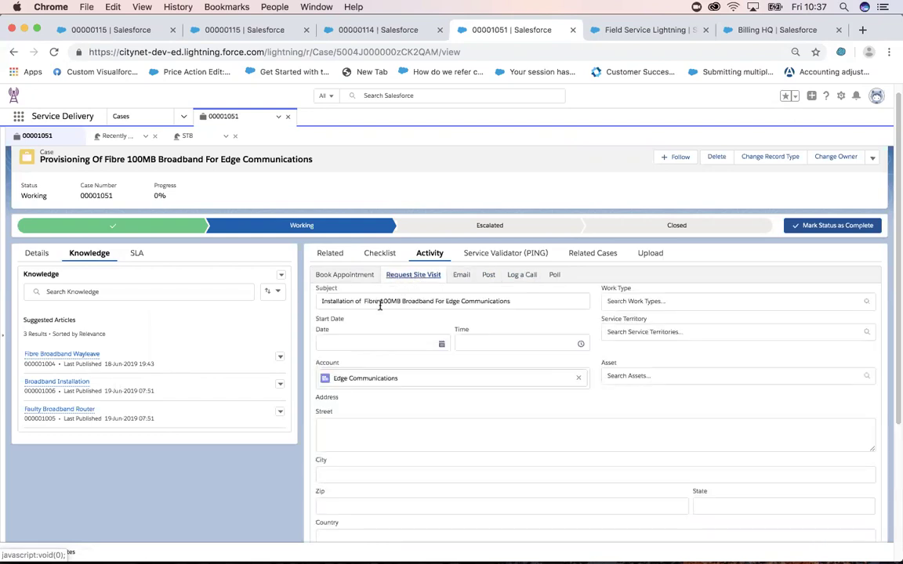
click(678, 301)
click(686, 322)
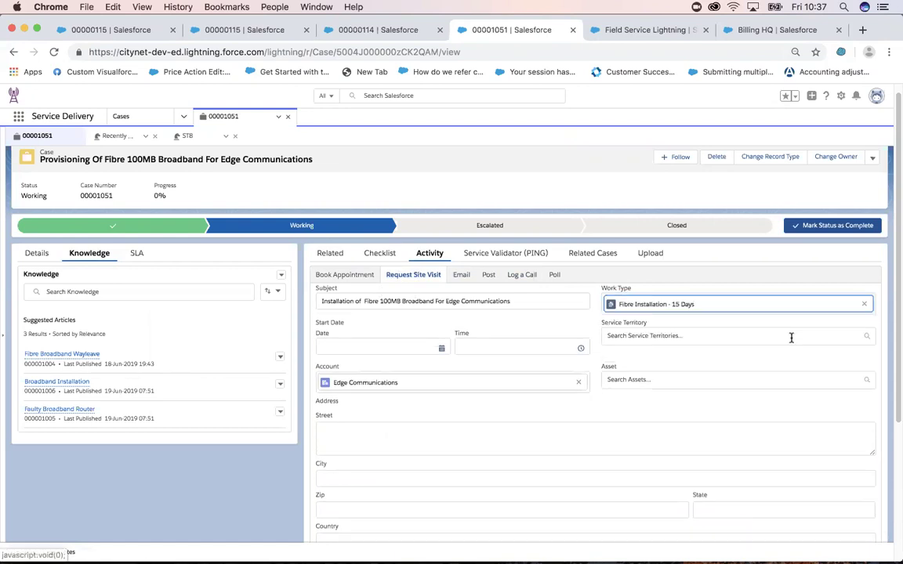
click(680, 335)
click(690, 355)
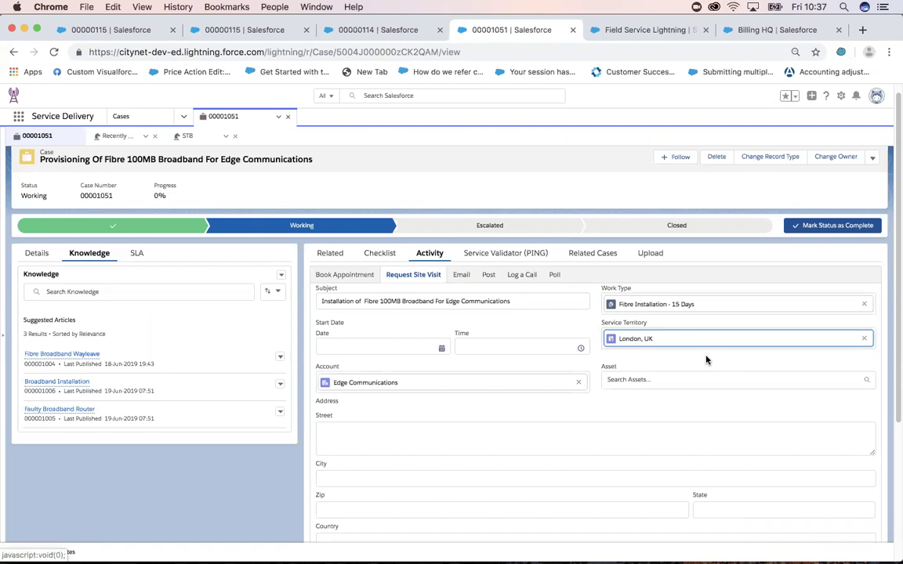
click(655, 379)
click(685, 401)
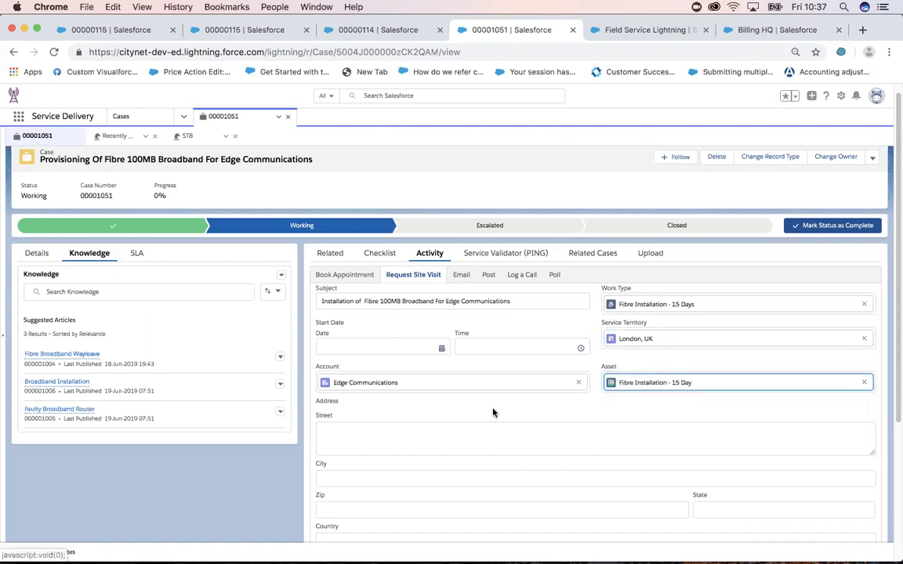
Set the site visit's start date to 28/06/2019 and save the request.
click(441, 348)
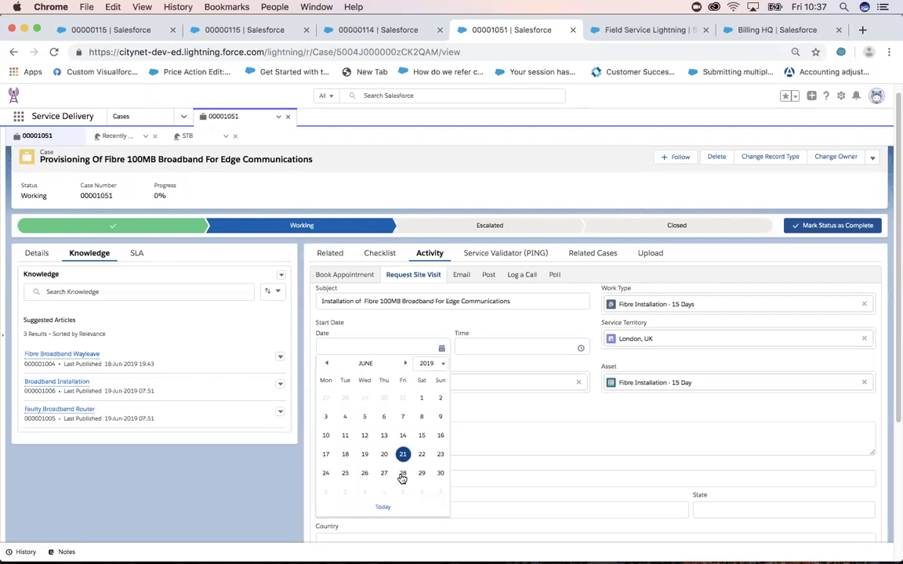
click(402, 474)
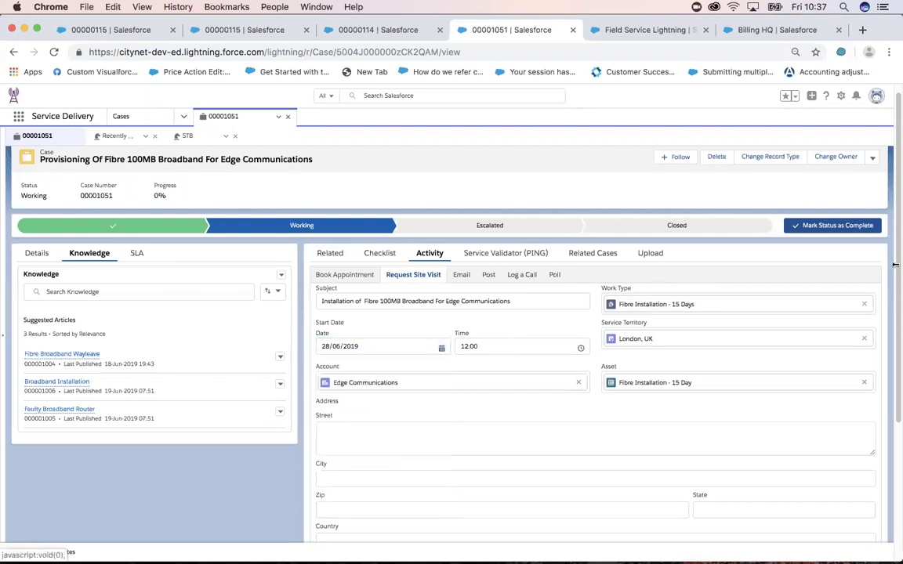
drag(896, 267, 895, 292)
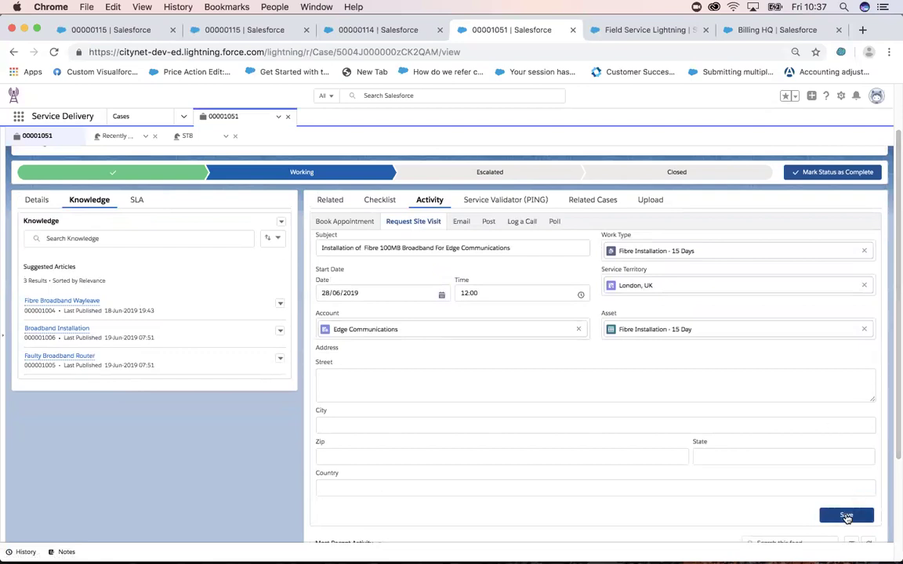
click(846, 515)
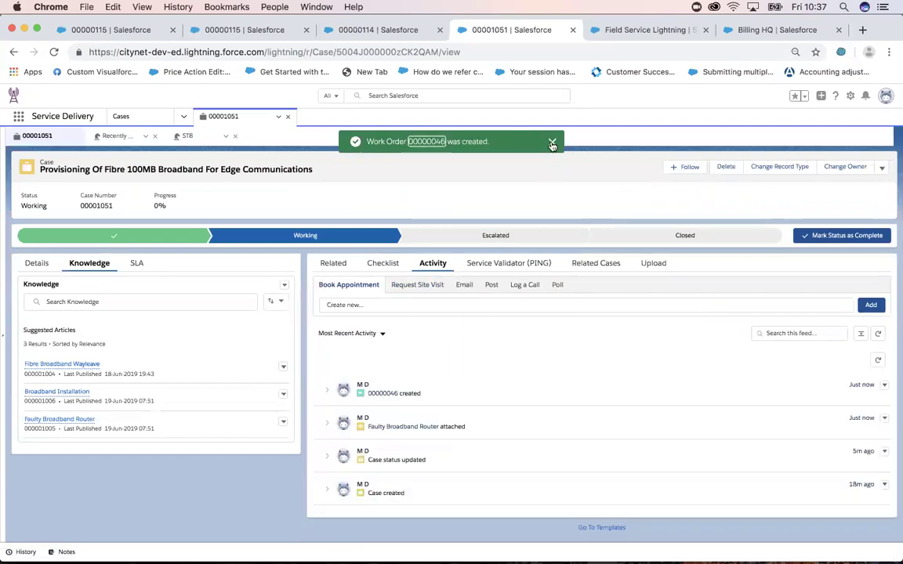
Expand the new work order in the case feed, open it and view its service appointment's details.
click(329, 390)
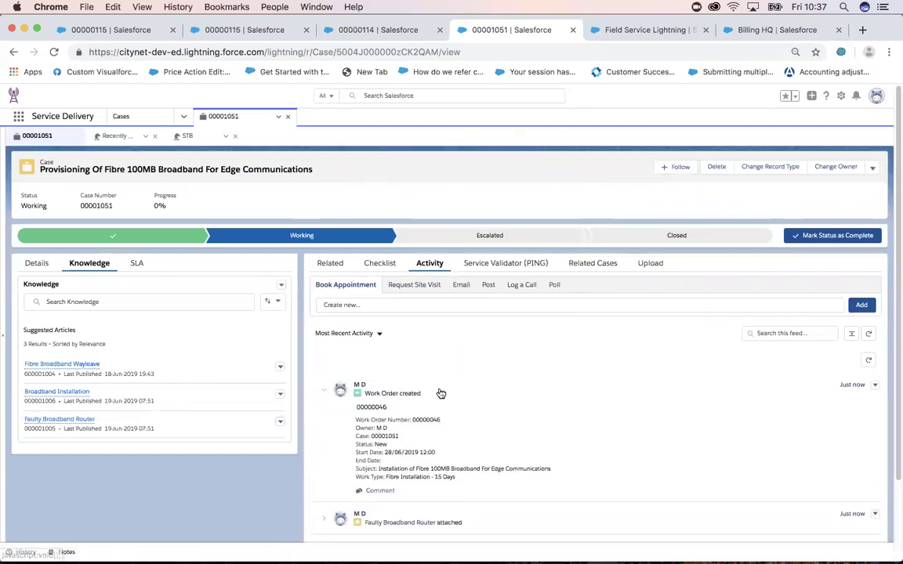
click(373, 407)
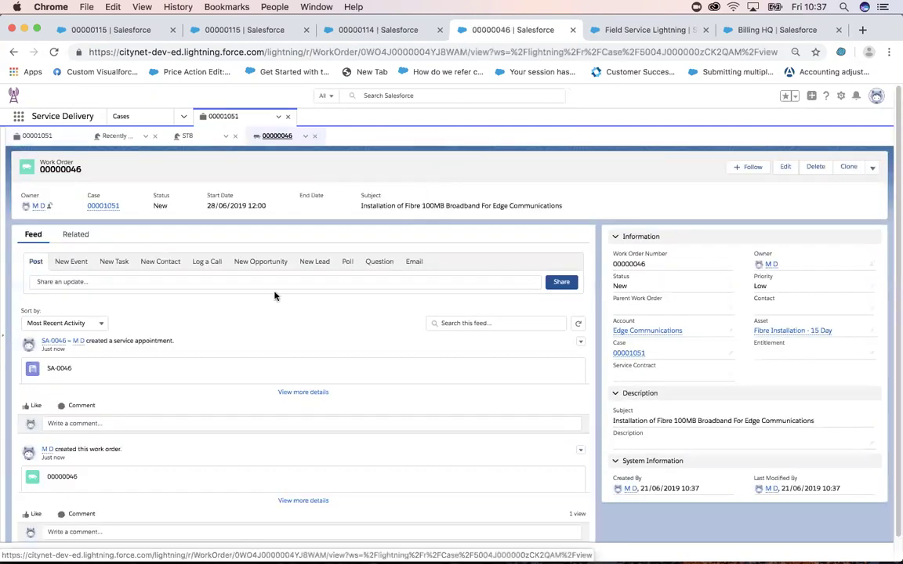
click(61, 373)
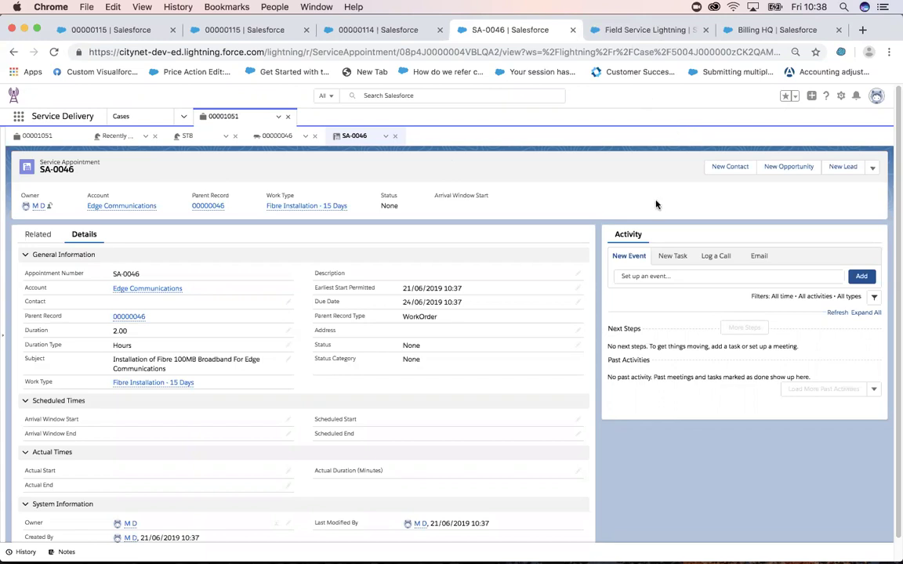
Switch to the Field Service Lightning console, expand appointment SA-0039, look up its candidates and return to the appointment list.
click(652, 31)
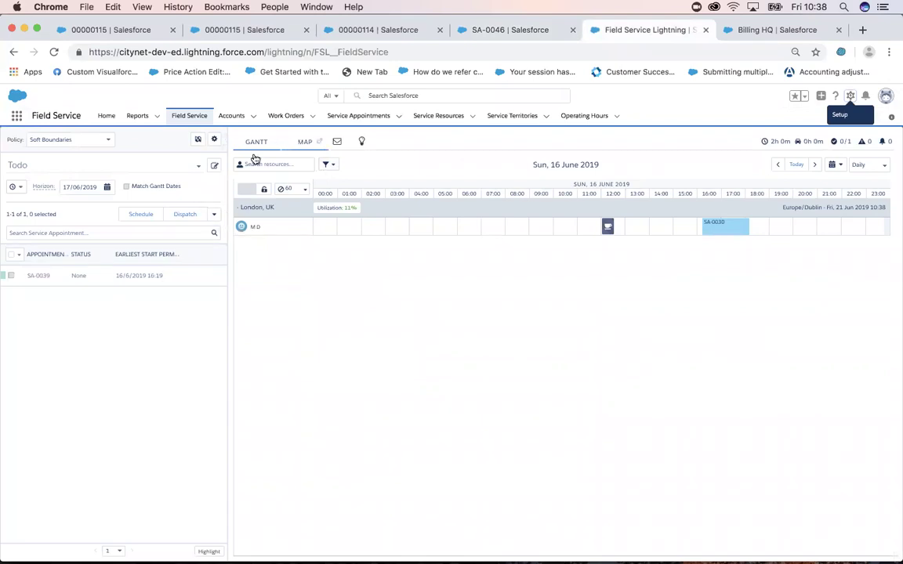
click(414, 51)
key(Return)
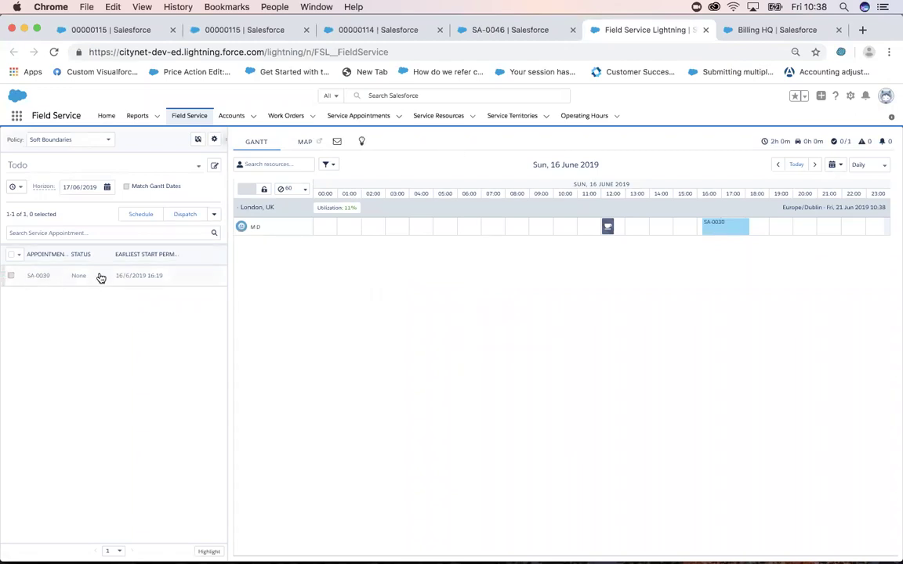
click(111, 277)
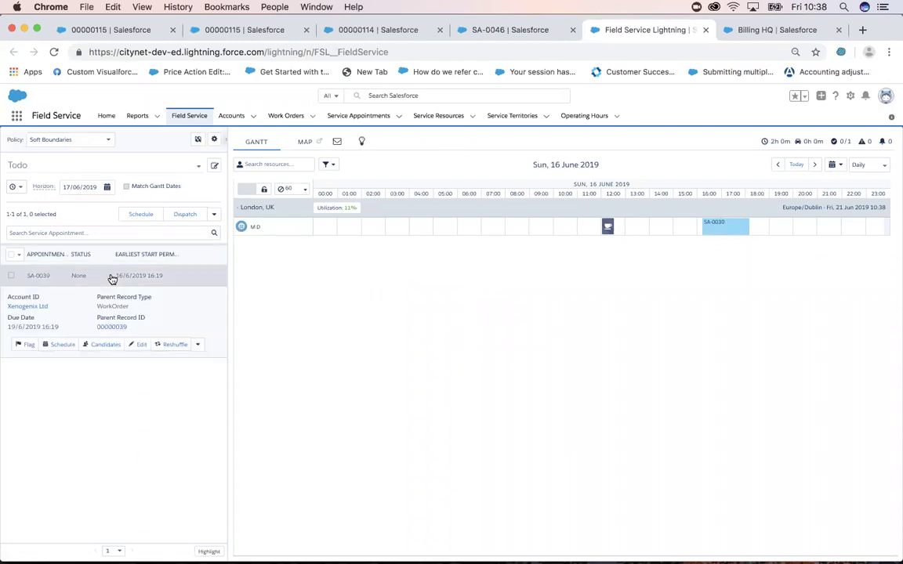
click(100, 349)
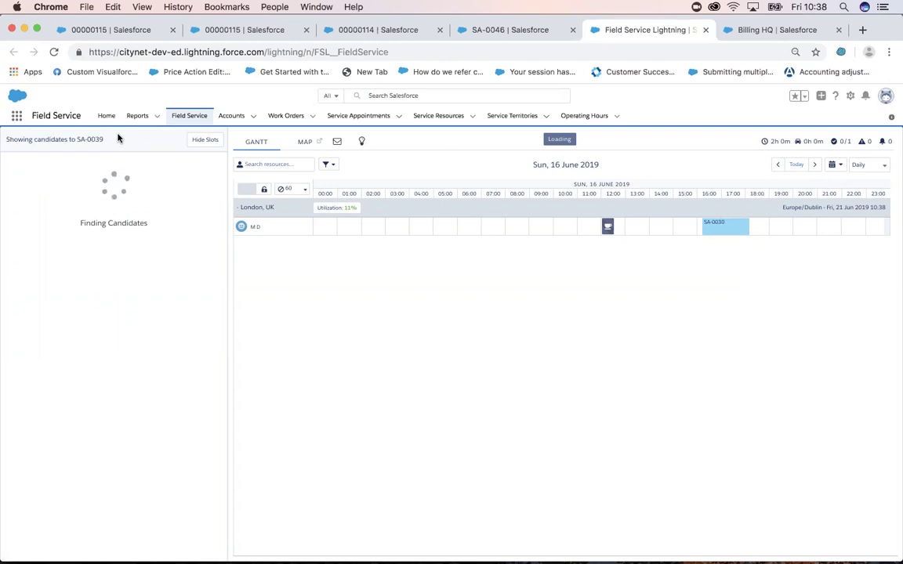
click(205, 141)
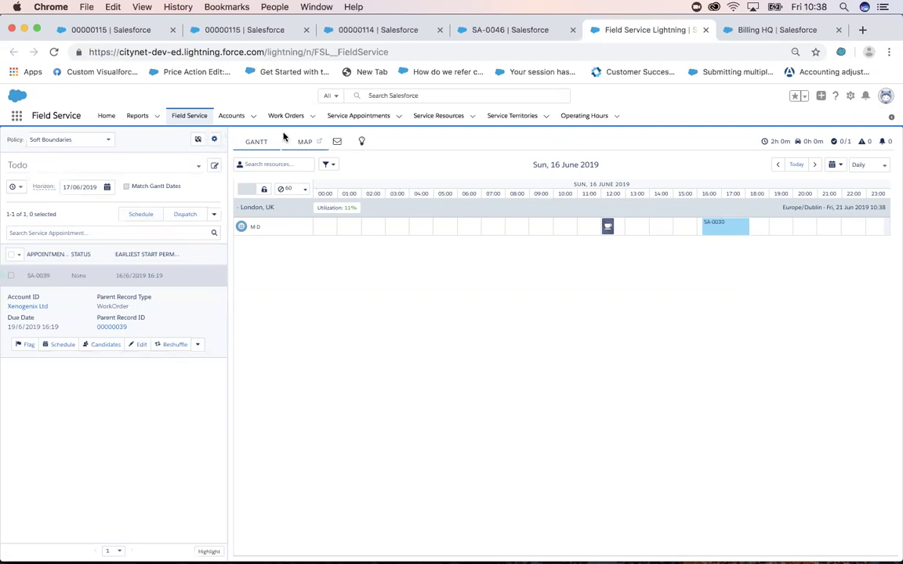
View the service resource's location on the field service map, zoomed out to show the surrounding roads.
click(306, 142)
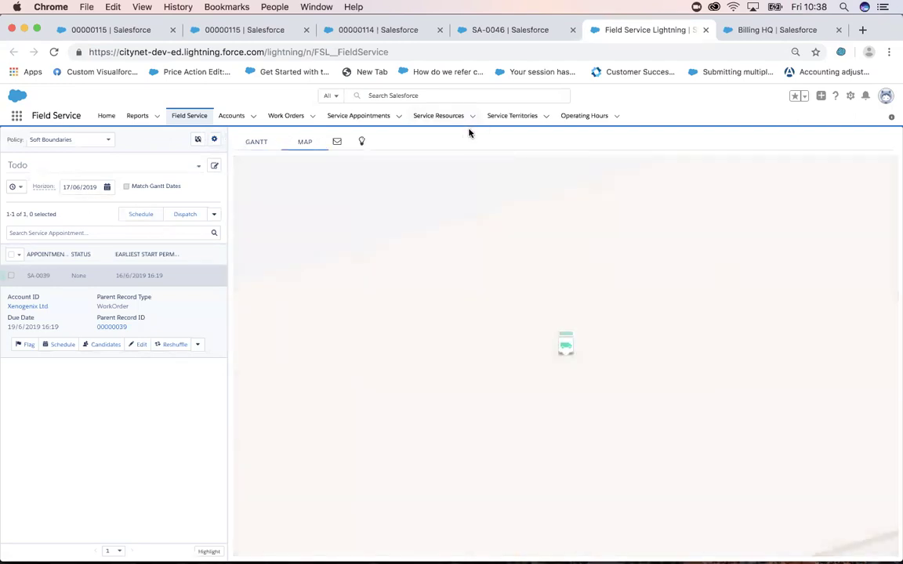
click(888, 541)
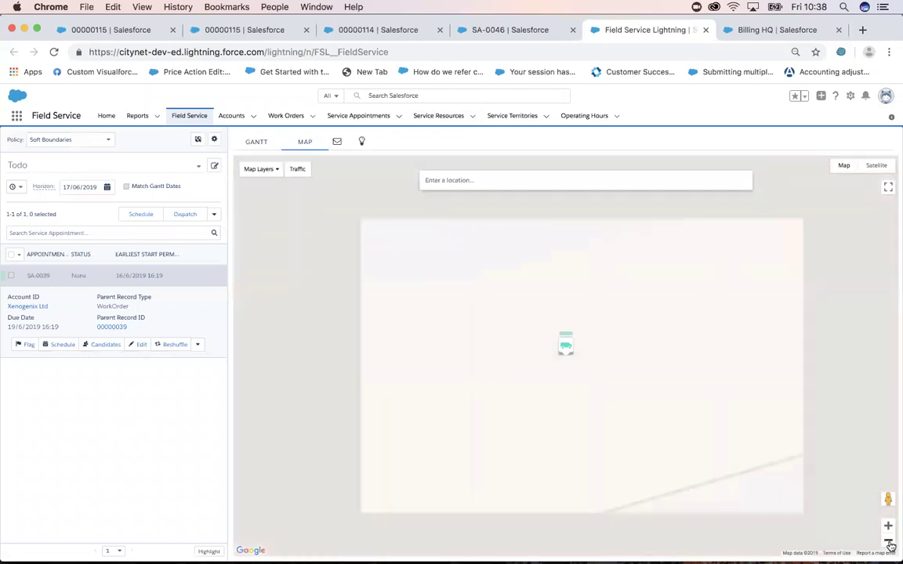
click(888, 541)
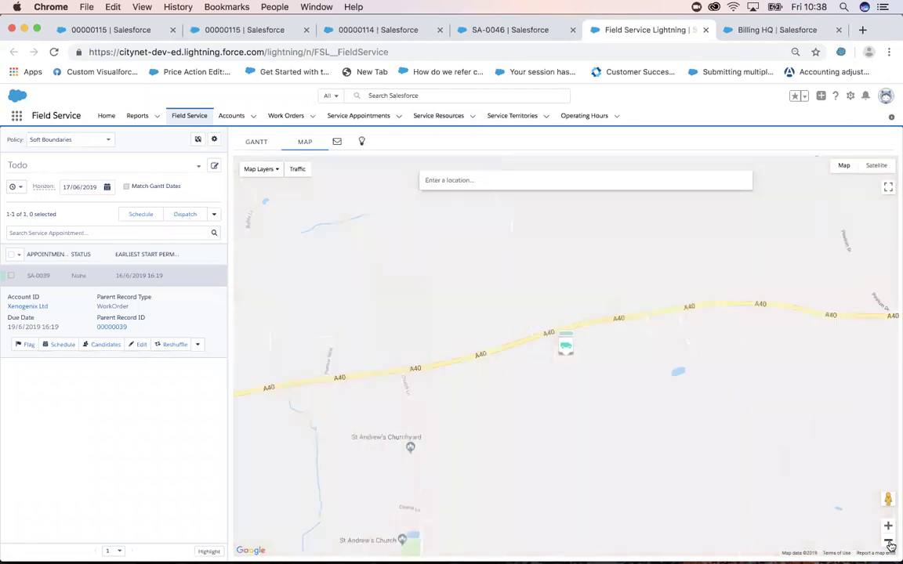
Return to the Edge Communications provisioning case, close its appointment, work order and service template subtabs, and view the related cases.
click(403, 30)
click(509, 30)
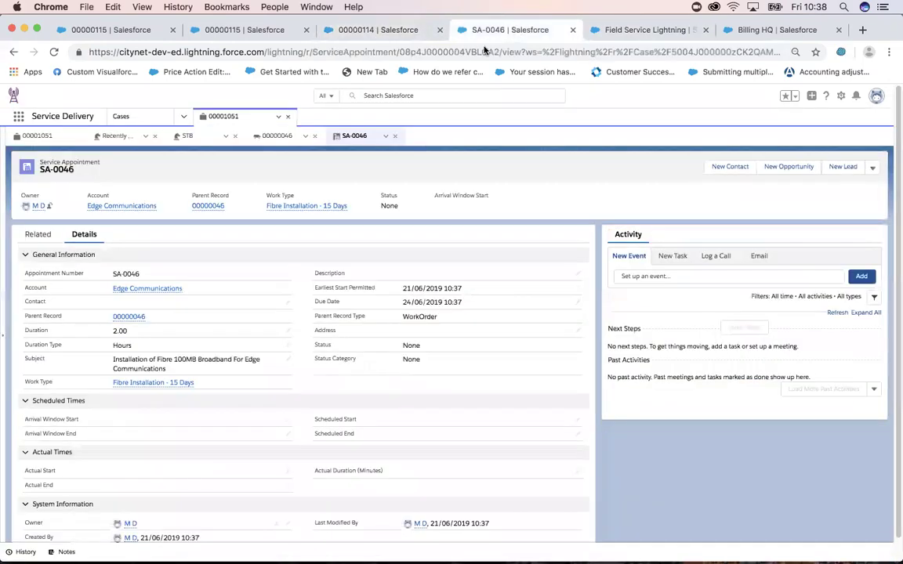
click(278, 136)
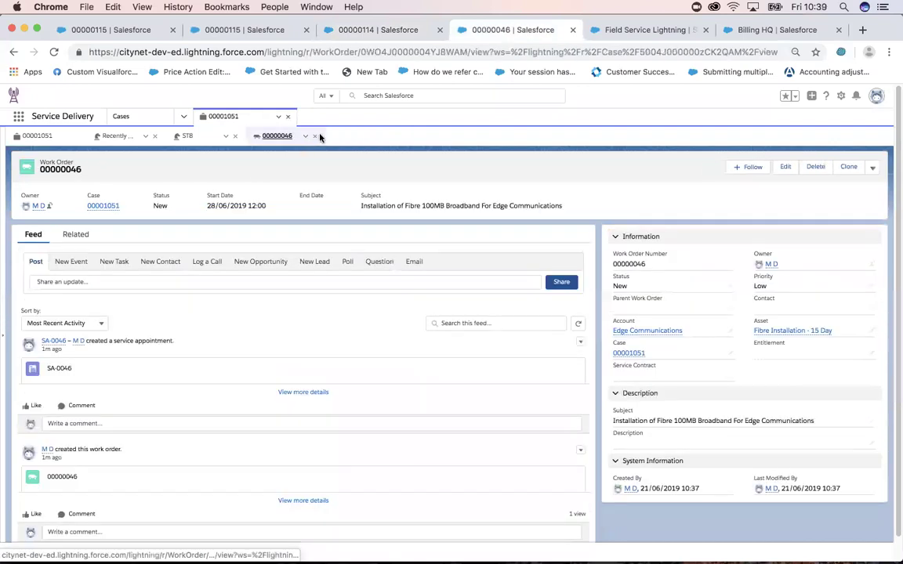
click(315, 138)
click(235, 136)
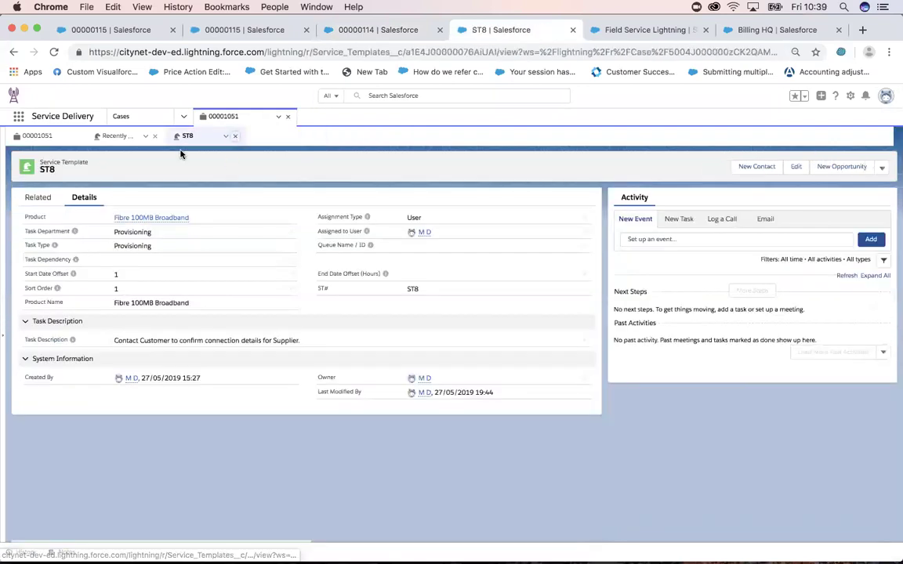
click(154, 137)
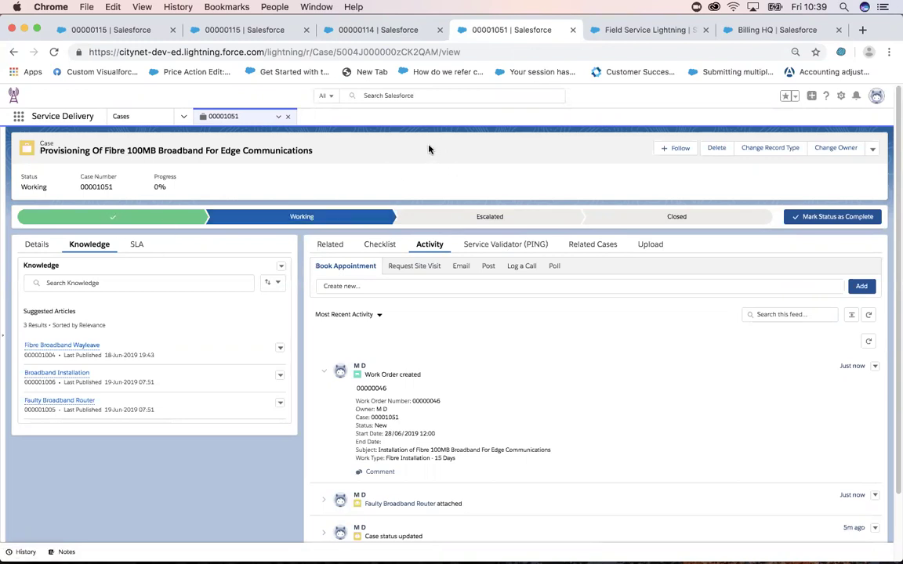
click(592, 244)
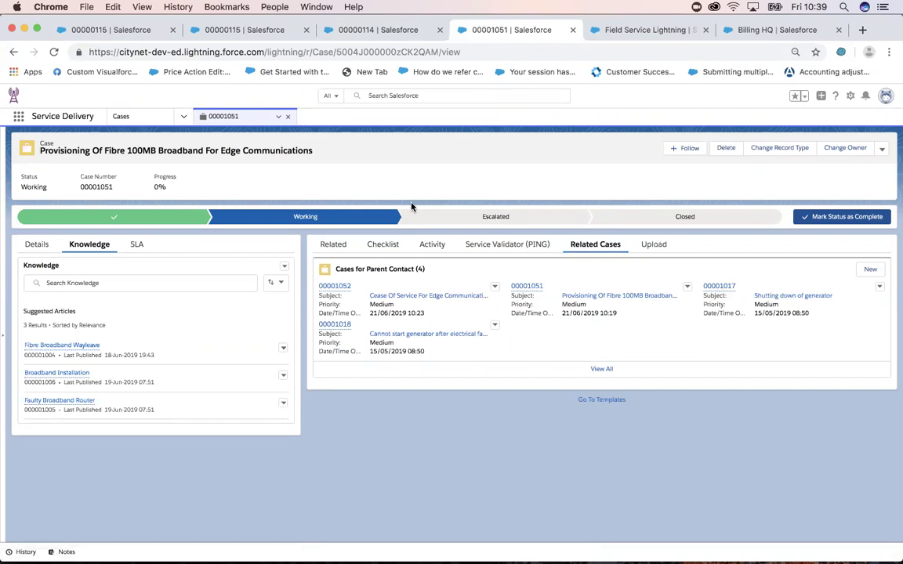
Open service checklist items SC-57, SC-55, SC-54 and SC-56 from the case's checklist and bring up SC-57.
click(383, 245)
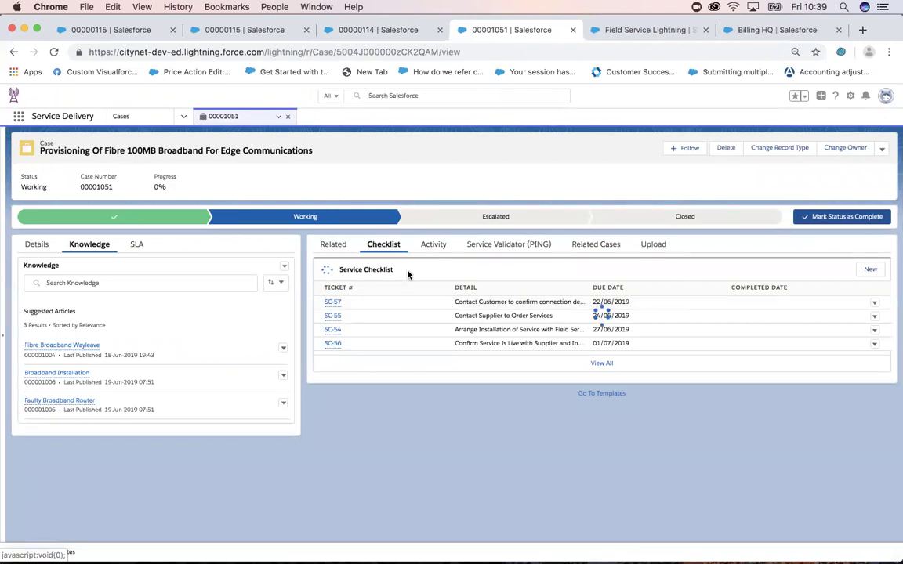
click(333, 302)
click(332, 335)
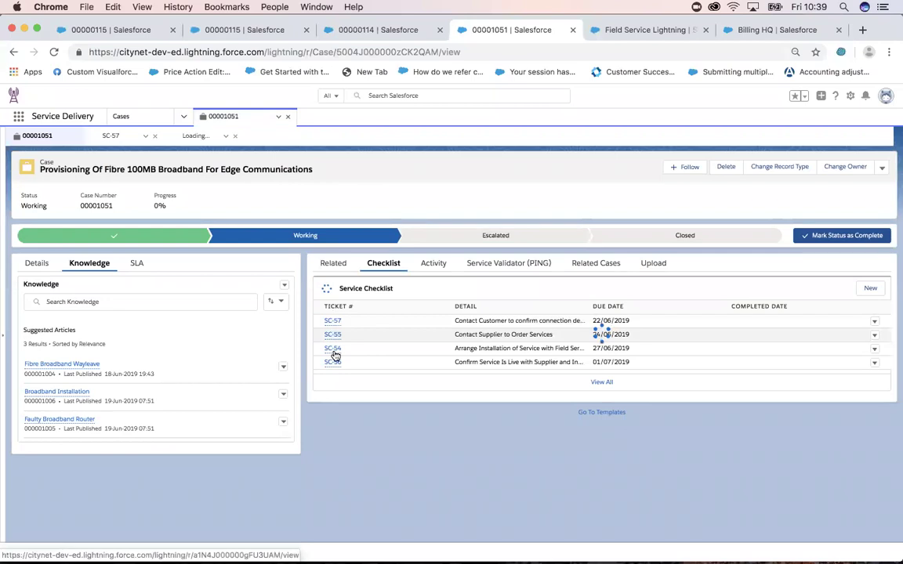
click(332, 349)
click(332, 362)
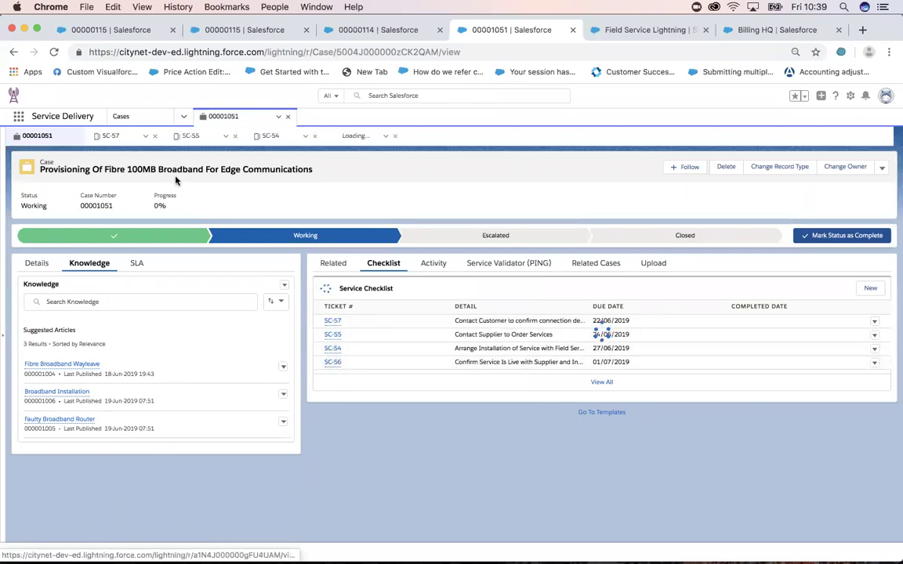
click(106, 135)
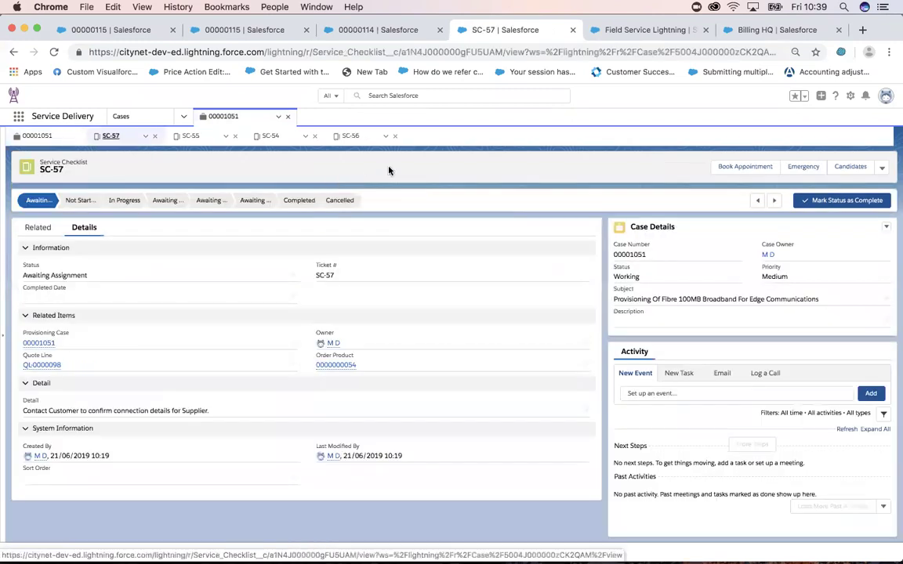
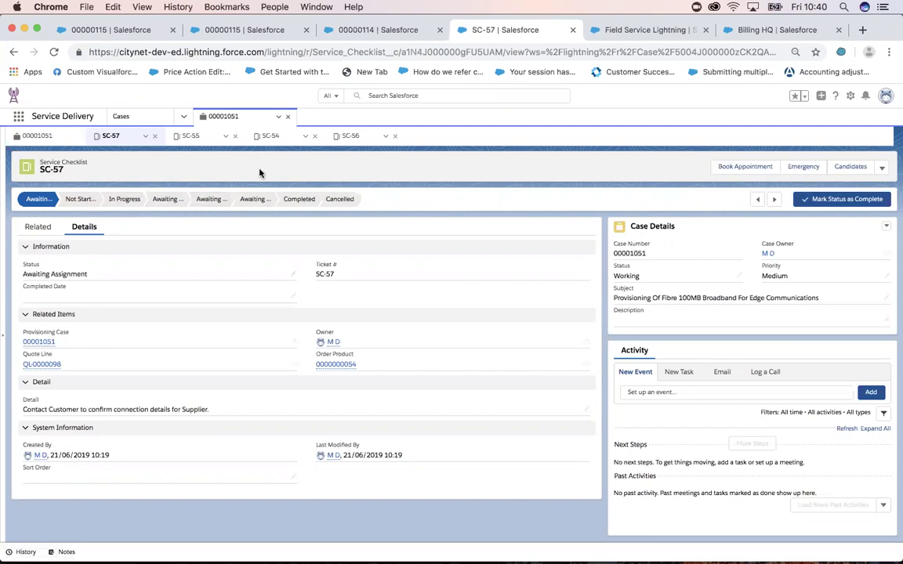
Set the status of checklist items SC-57 and SC-55 to Completed.
click(299, 199)
click(831, 199)
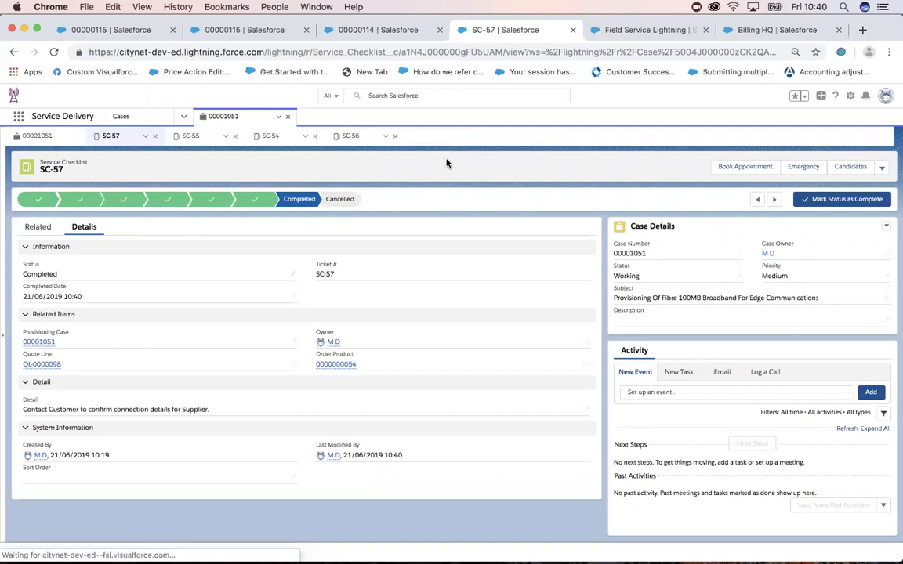
click(189, 136)
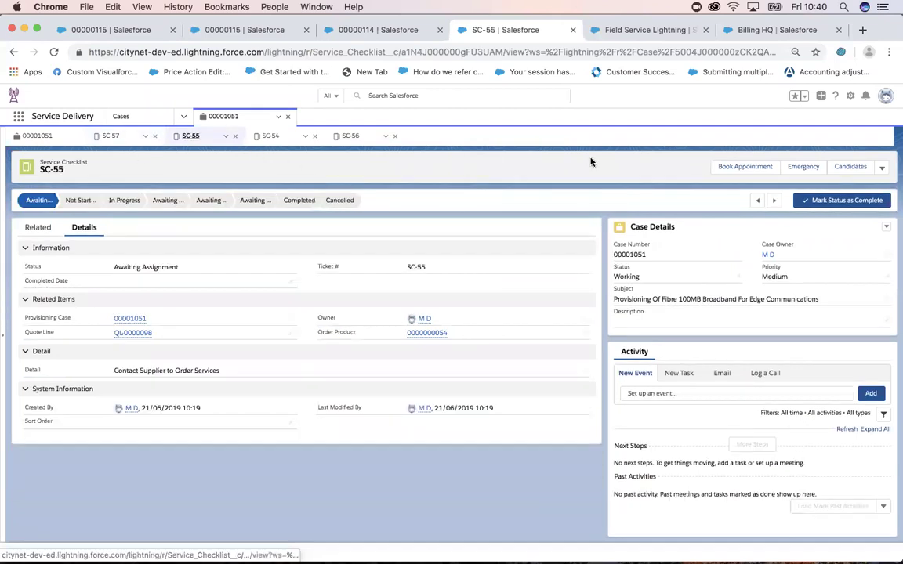
click(299, 199)
click(813, 199)
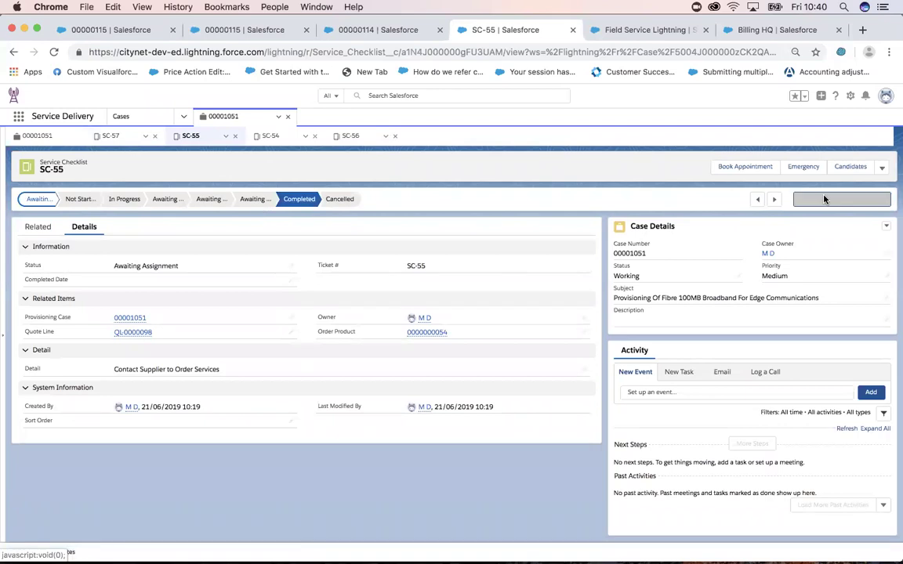
Set the status of checklist items SC-54 and SC-56 to Completed.
click(270, 136)
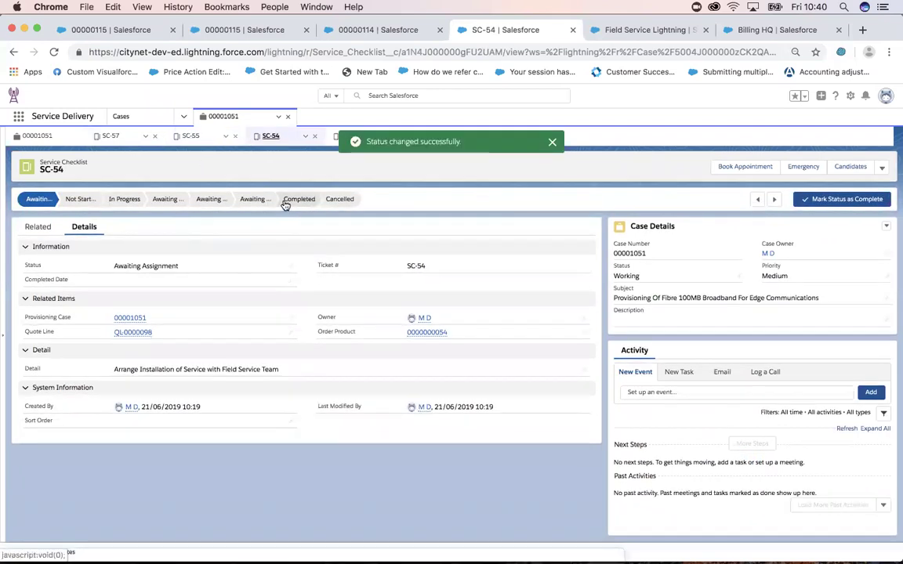
click(298, 201)
click(813, 199)
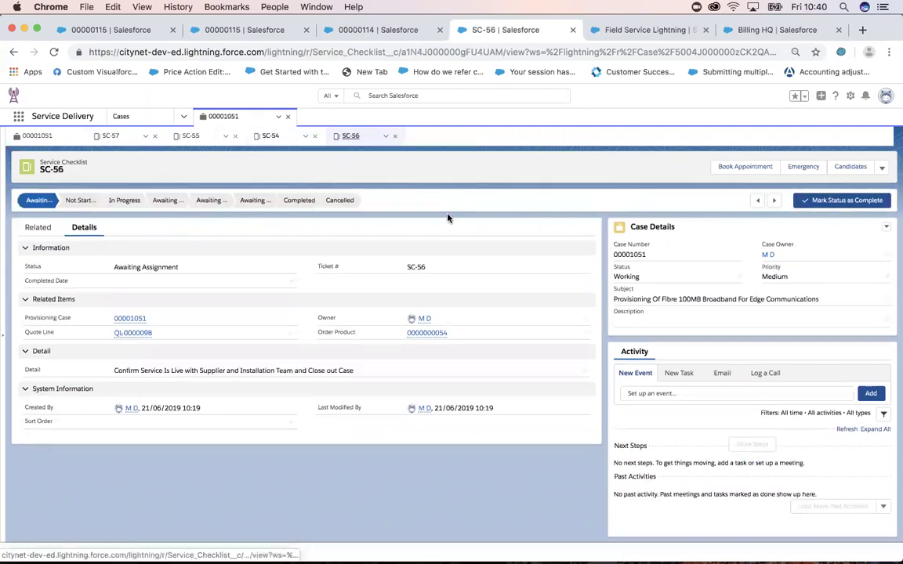
click(298, 200)
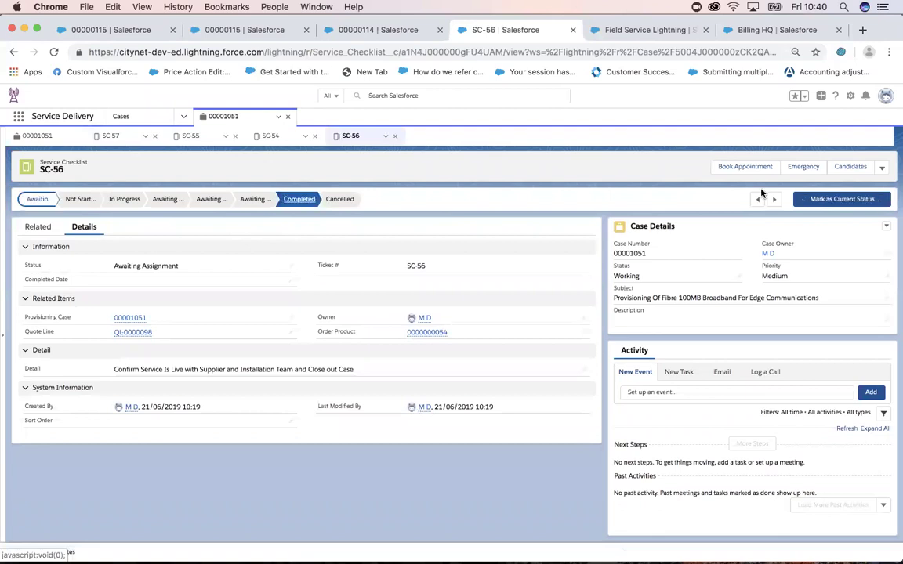
click(840, 199)
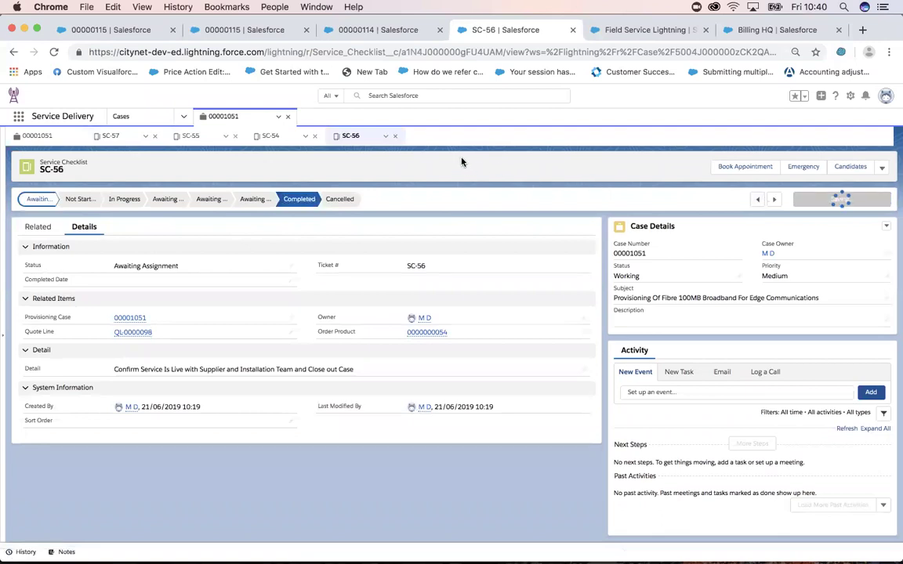
click(550, 144)
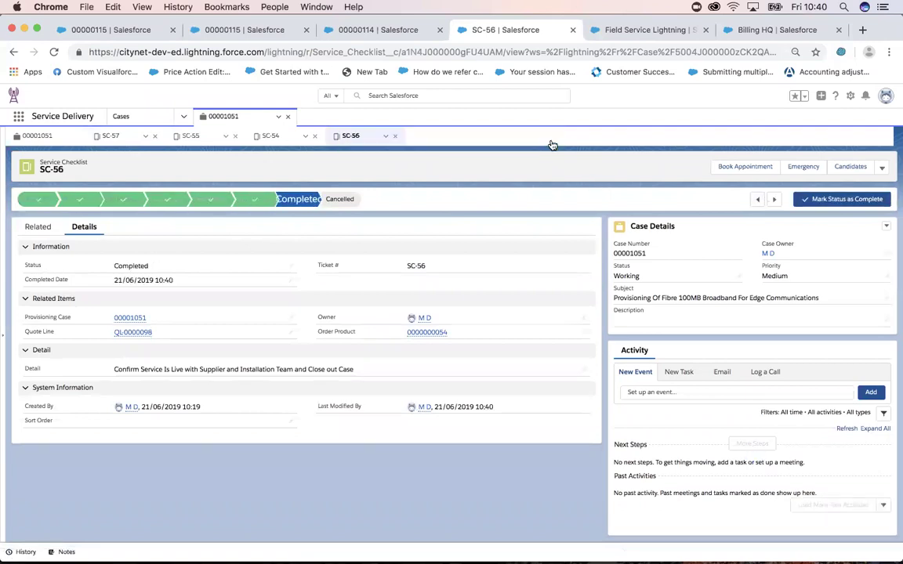
Return to the provisioning case, close all its checklist subtabs and refresh the case record.
click(35, 136)
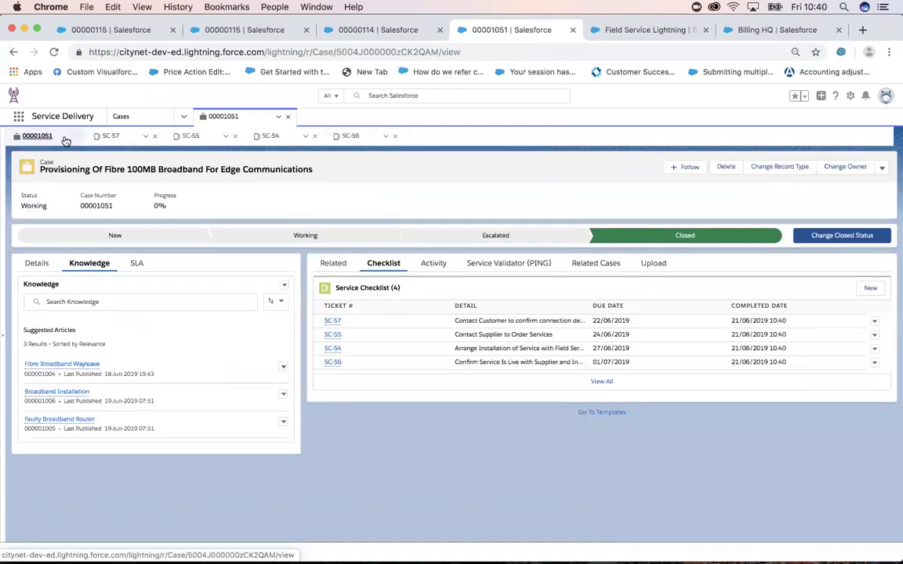
click(154, 136)
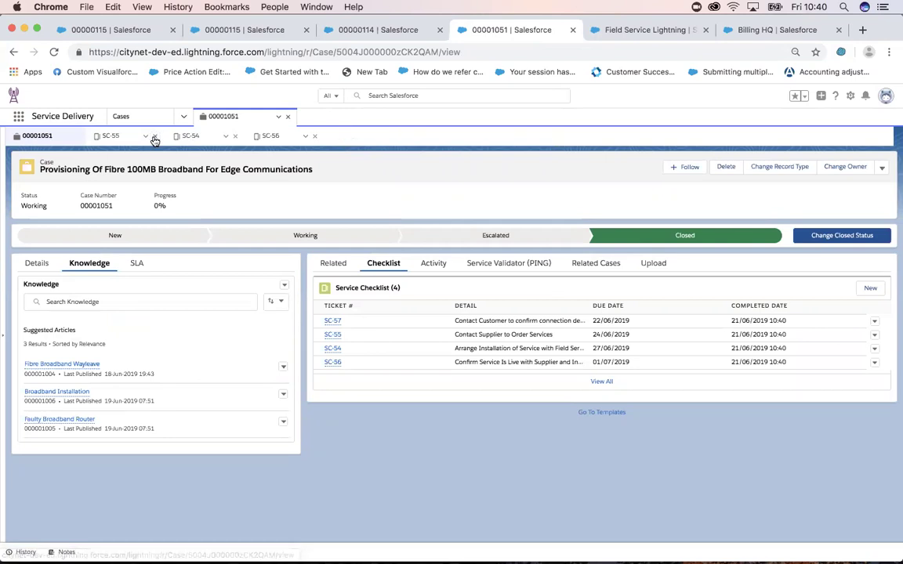
click(156, 137)
click(155, 137)
click(155, 136)
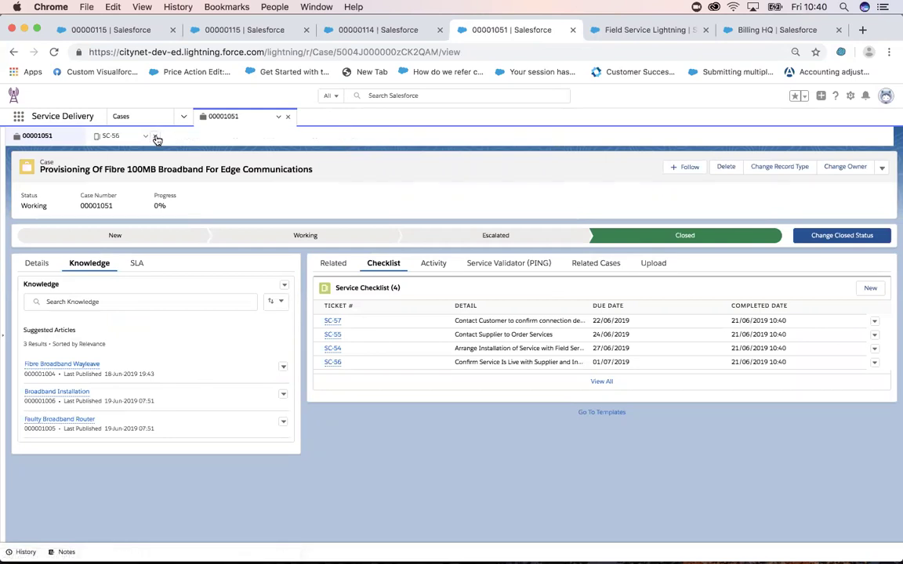
click(277, 119)
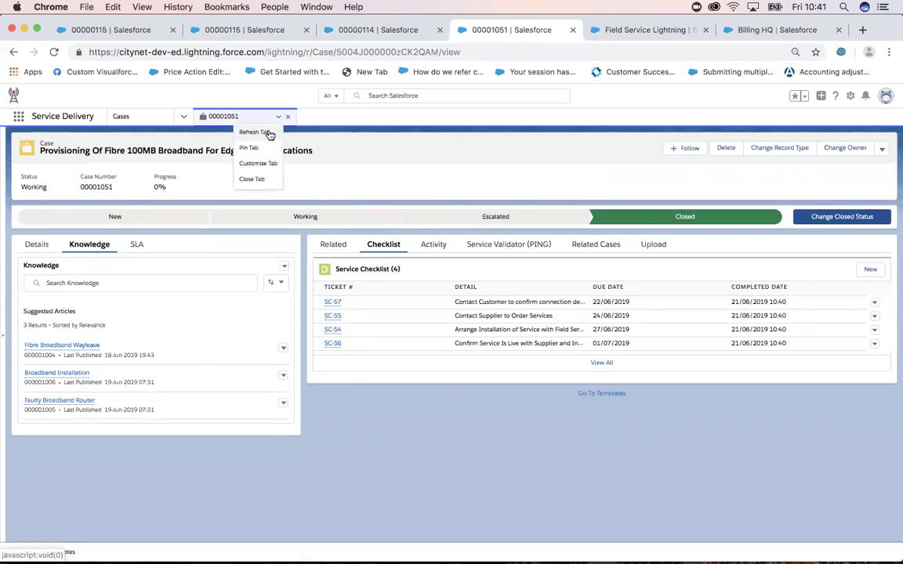
click(241, 128)
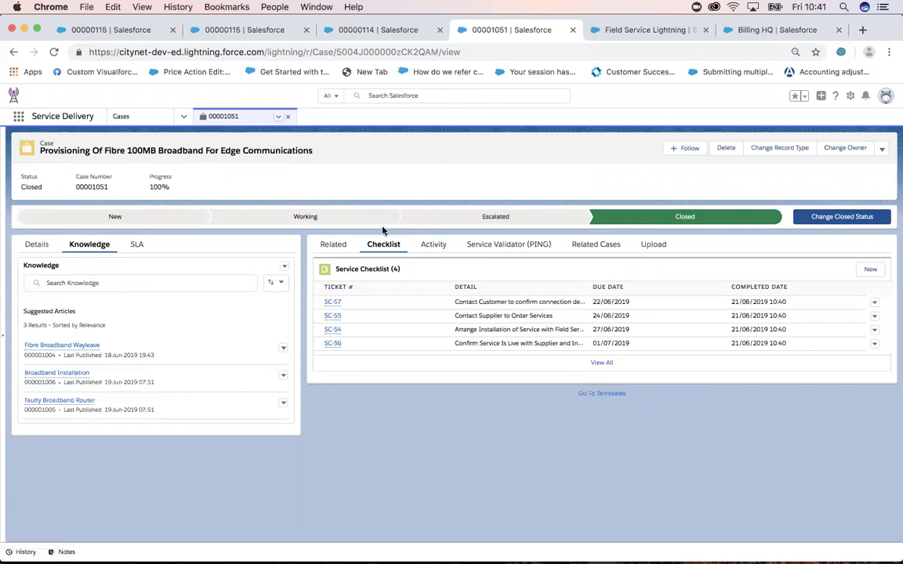
Show the case's related order, product and contract details, and close the Field Service Lightning page.
click(332, 245)
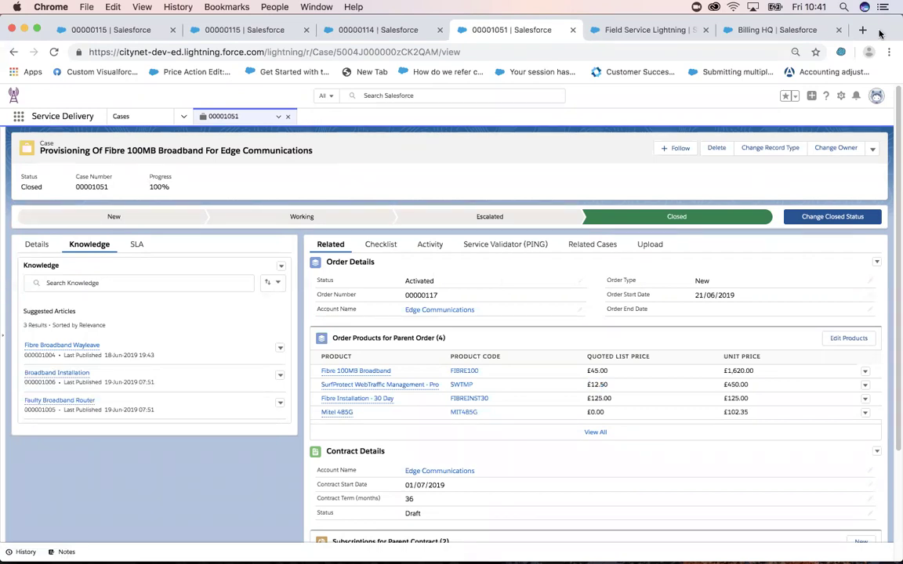
drag(879, 33, 881, 36)
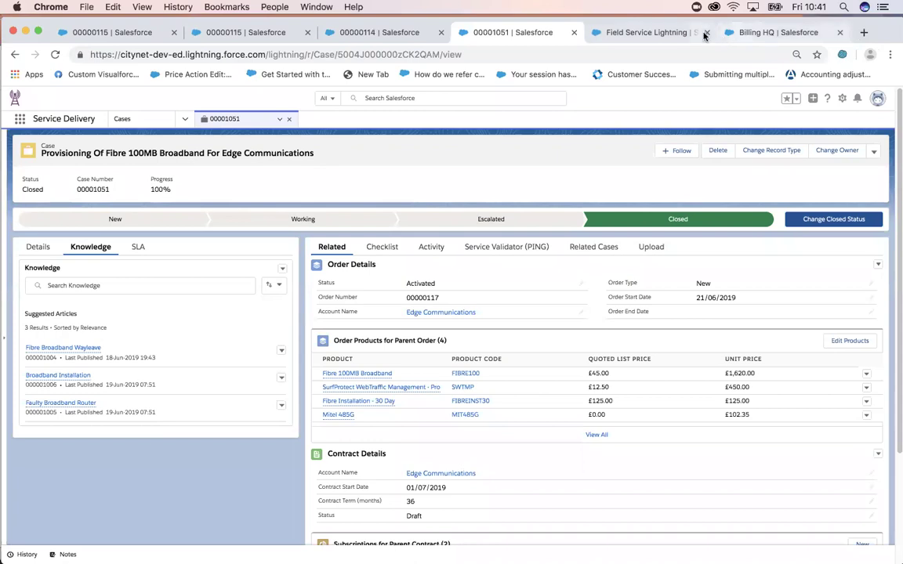
click(707, 33)
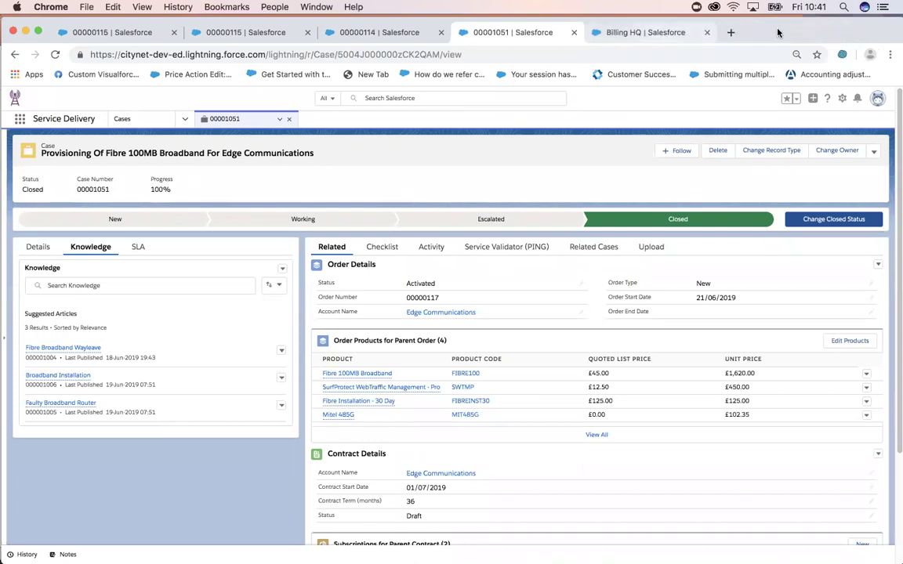
drag(802, 20, 801, 18)
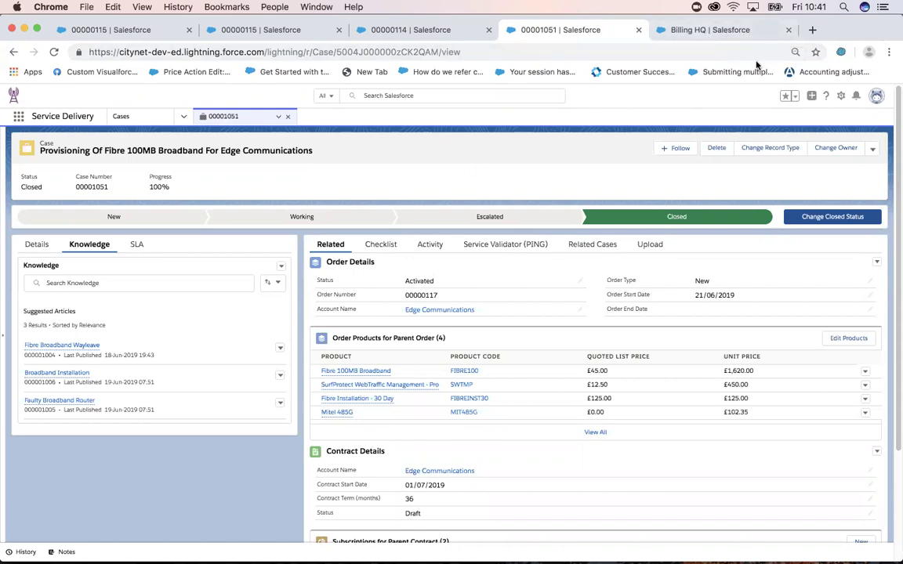
Switch to Billing HQ and refresh the Not Invoiced (Today & Past 30 Days) billable items list.
click(689, 32)
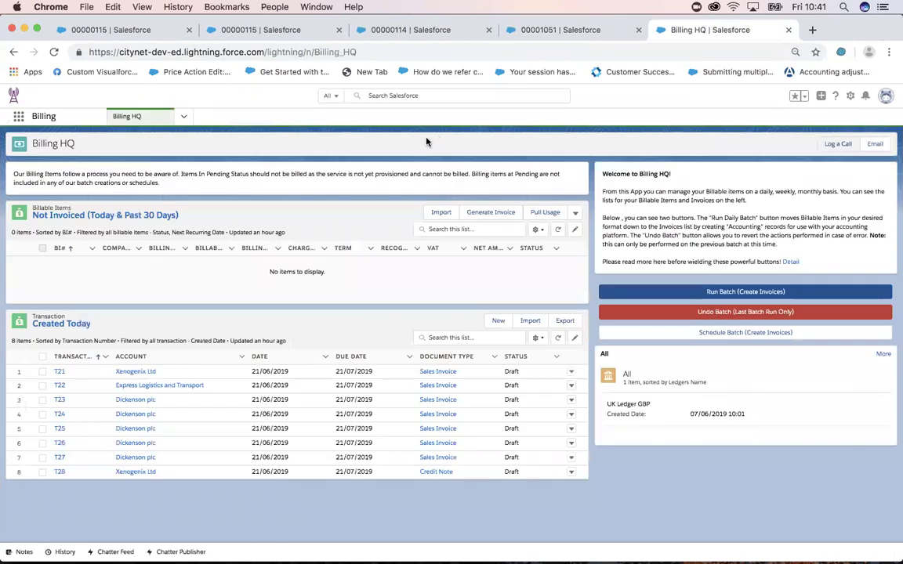
click(558, 232)
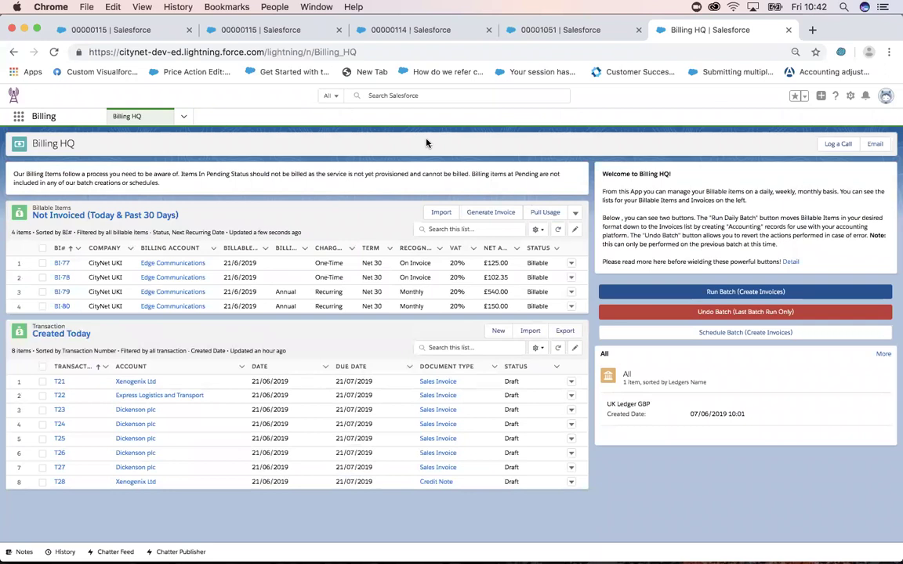
click(182, 118)
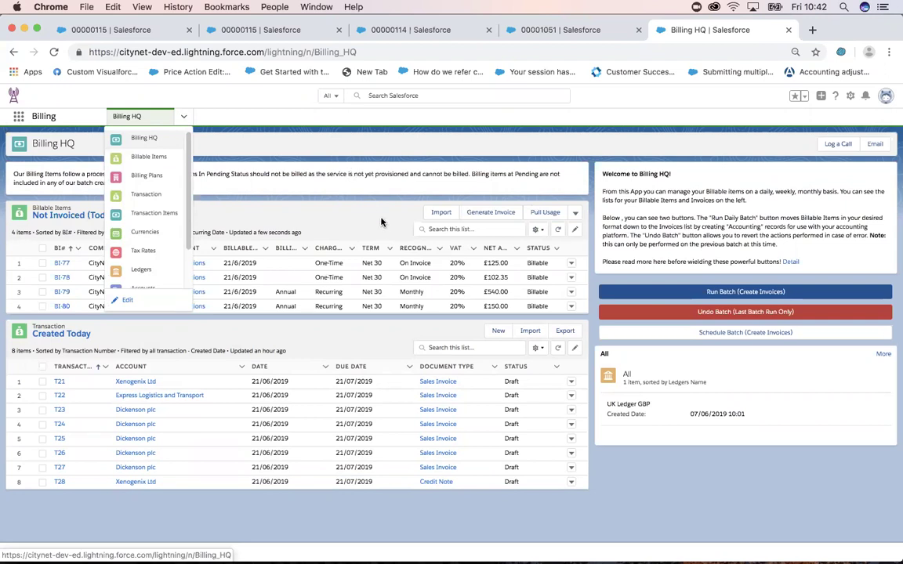
click(346, 201)
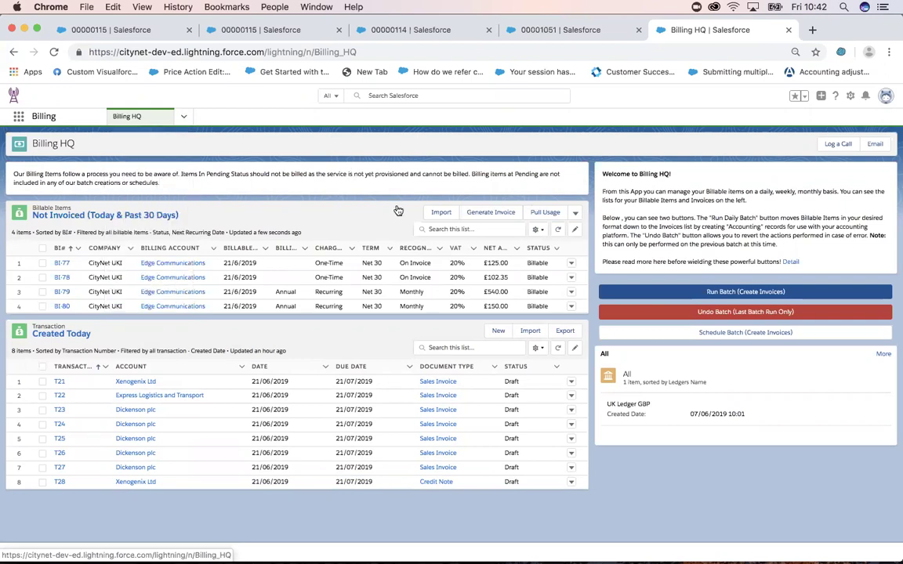
Look through the Billing app's navigation items, from Billing HQ and Billable Items down to Accounts, Contacts and Contracts.
click(184, 116)
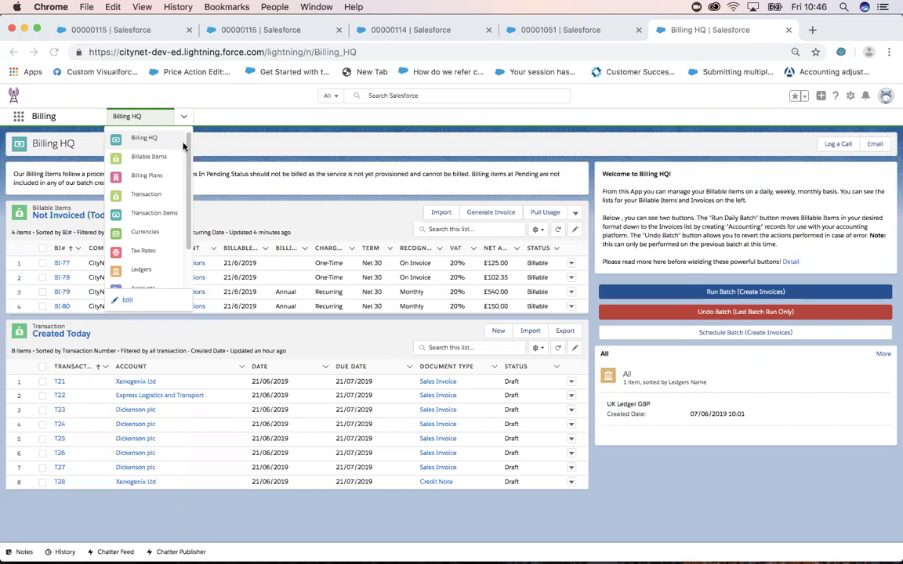
scroll(186, 145, down, 2)
scroll(190, 138, up, 2)
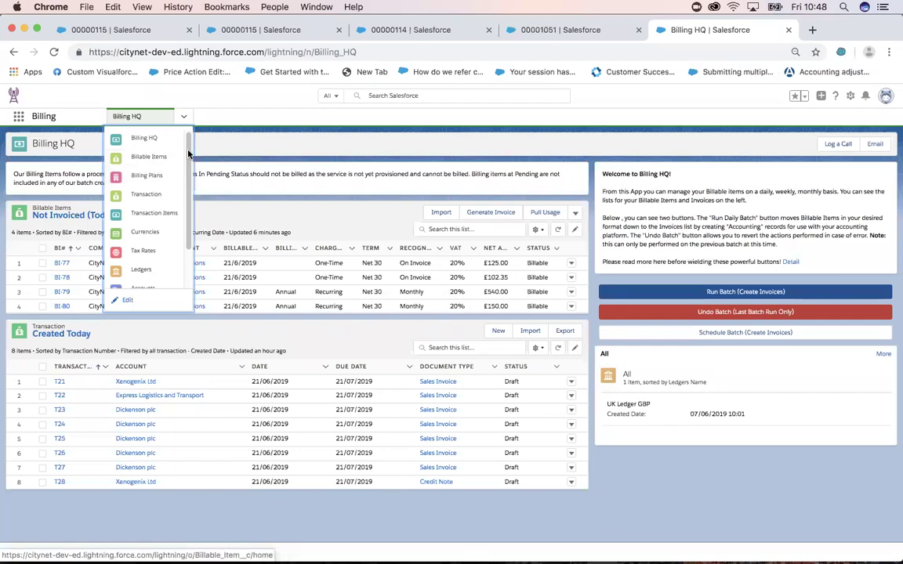
scroll(181, 188, down, 1)
scroll(177, 173, down, 2)
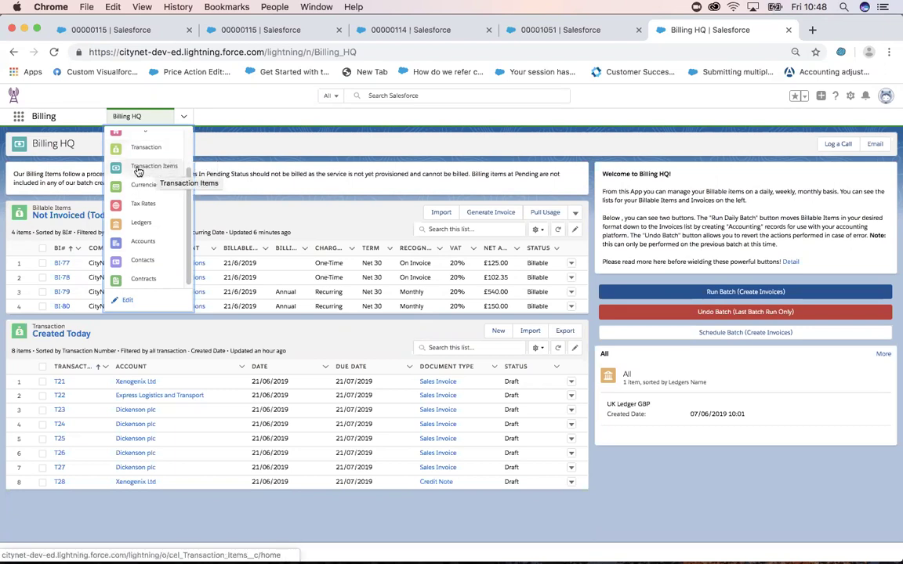
scroll(179, 170, up, 3)
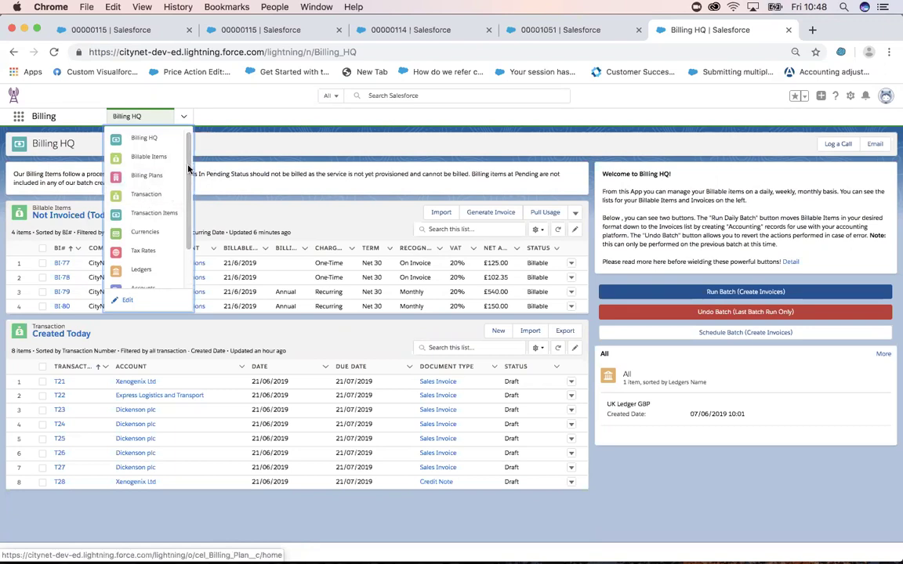
scroll(172, 169, down, 2)
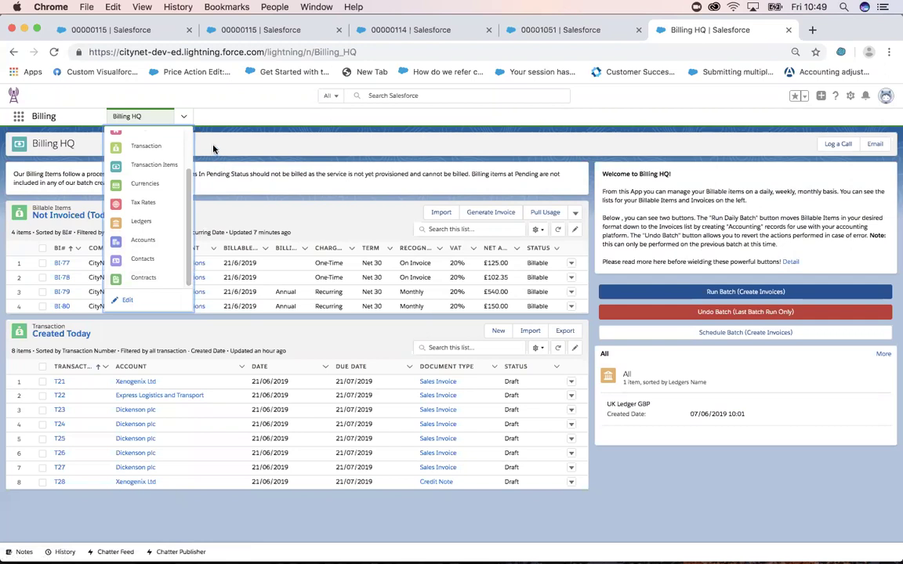
click(157, 130)
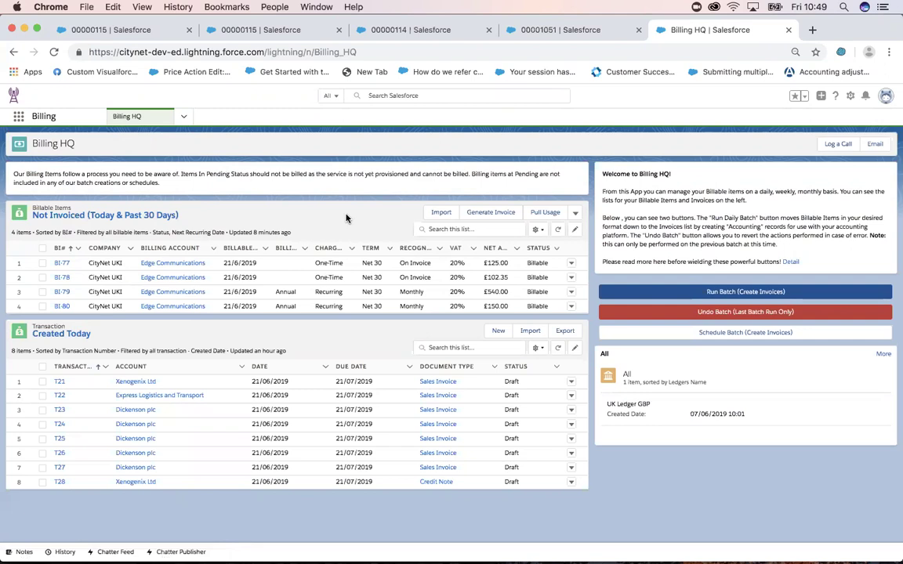
Generate an invoice for all Not Invoiced billable items, with invoice date 21/06/2019 and reference 123.
click(42, 248)
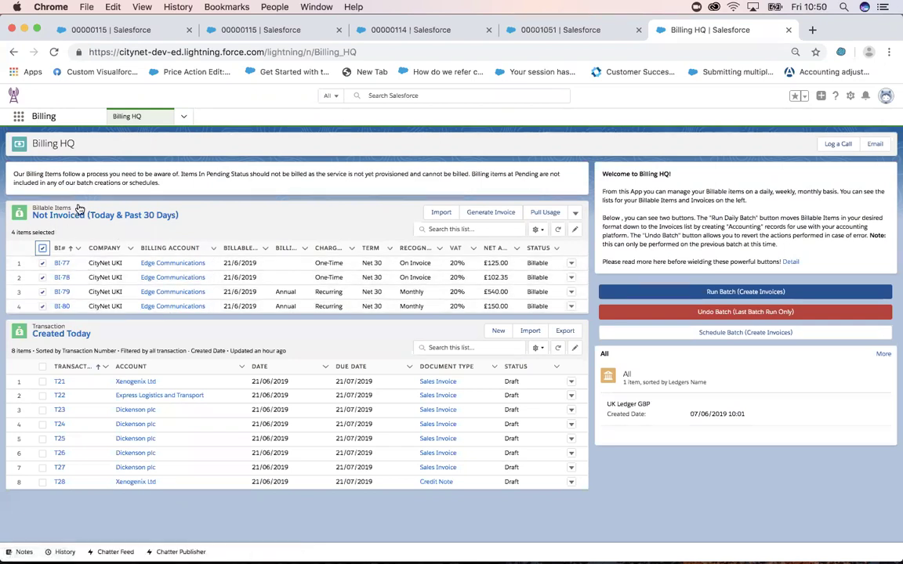
click(491, 215)
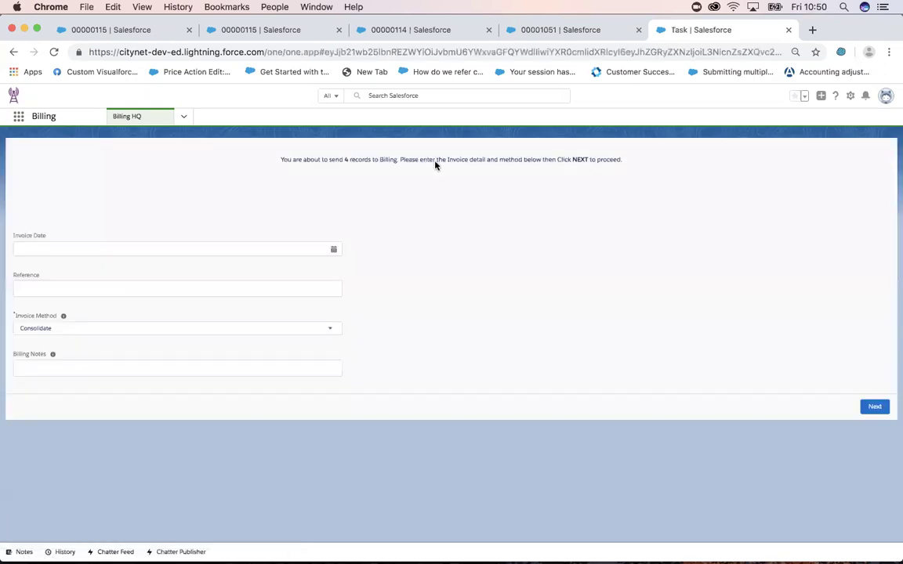
click(333, 249)
click(297, 358)
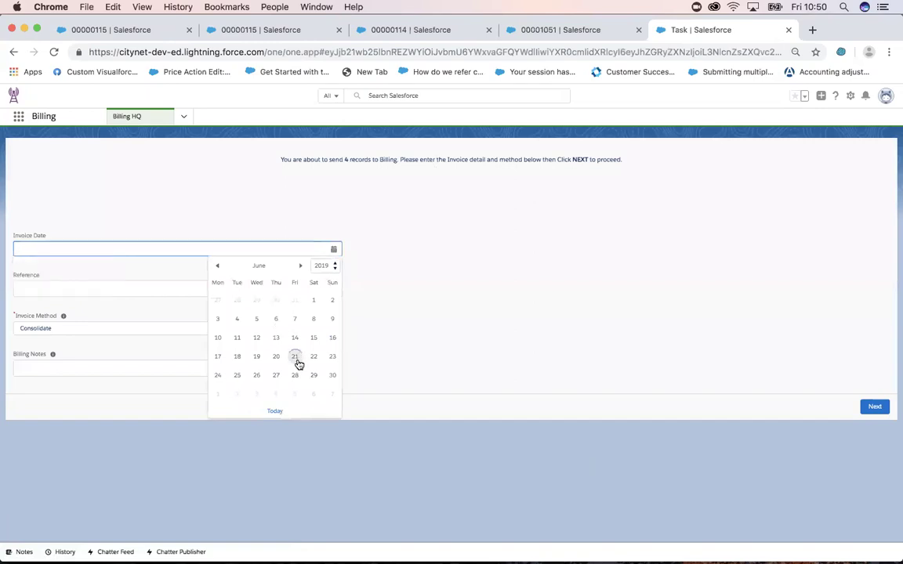
click(217, 291)
text(123)
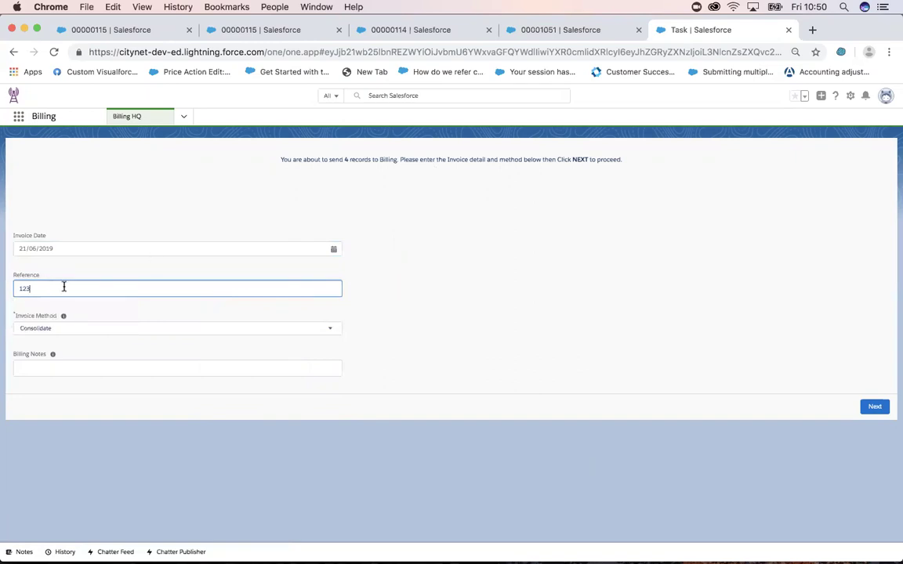
key(Tab)
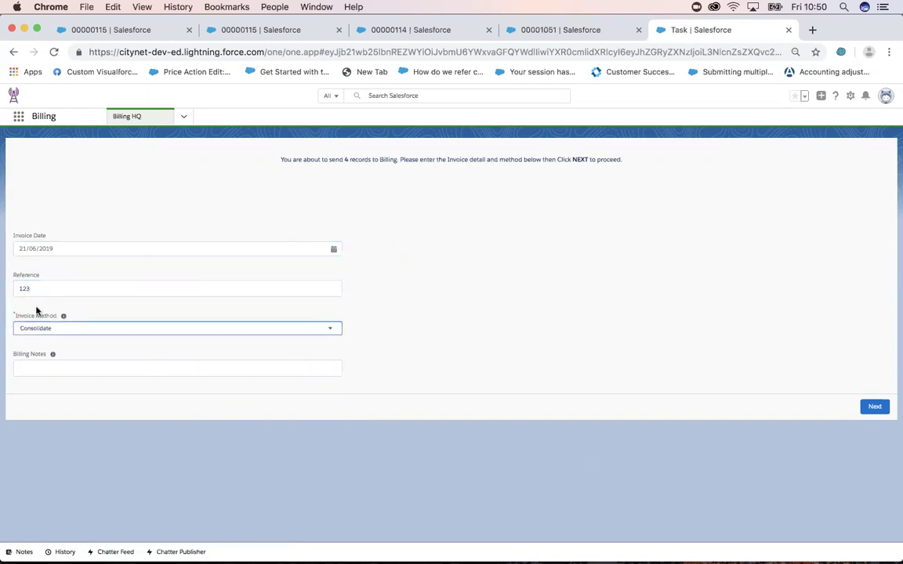
Review the invoice method options, keep Consolidate with blank billing notes, and complete the invoice generation.
click(327, 329)
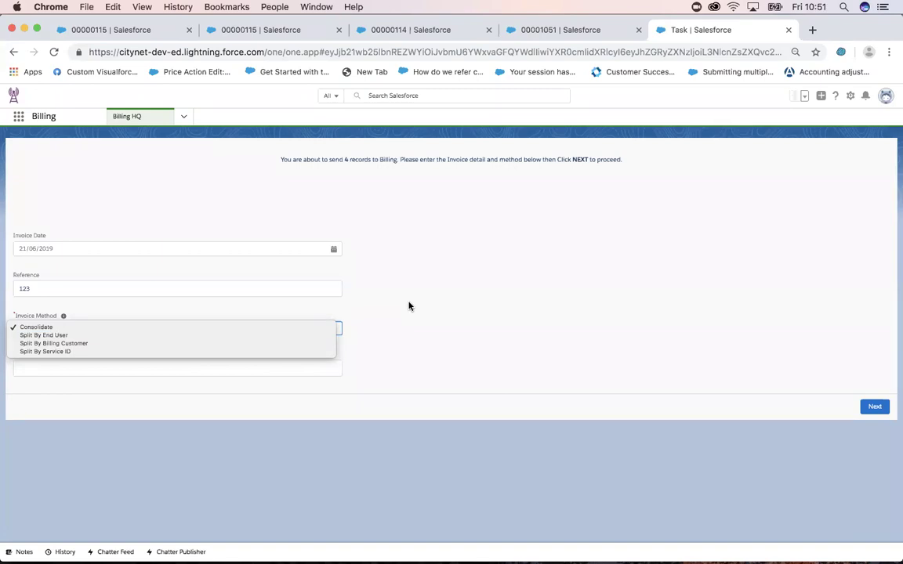
key(Escape)
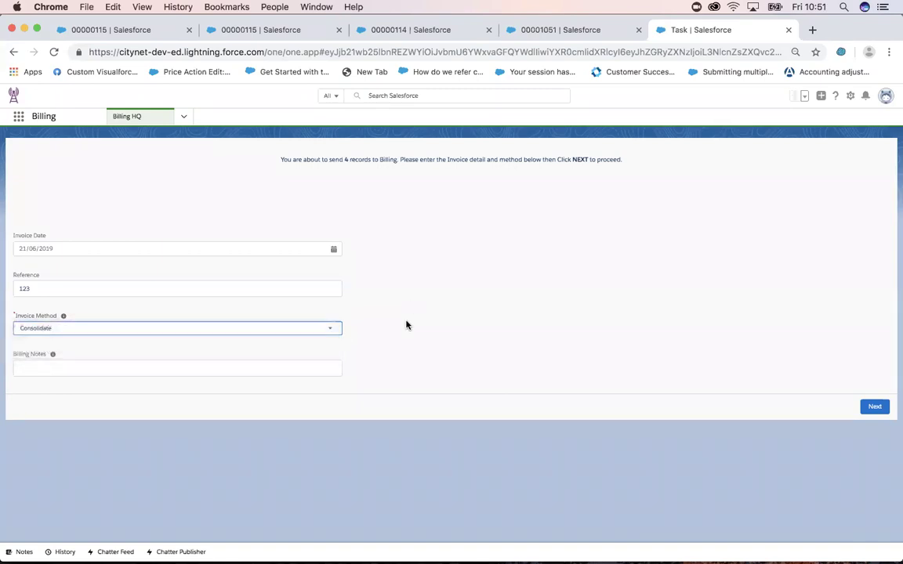
click(211, 365)
key(shift+Tab)
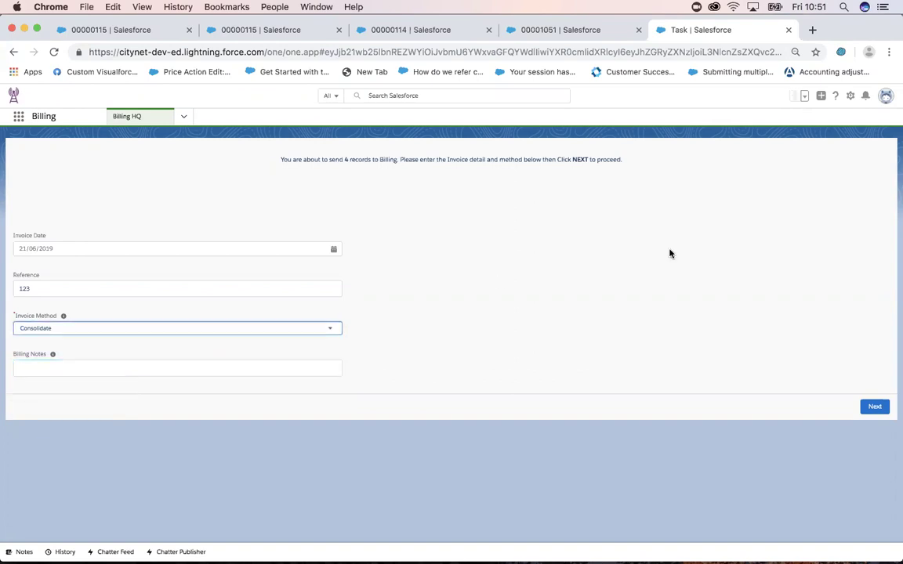
click(875, 408)
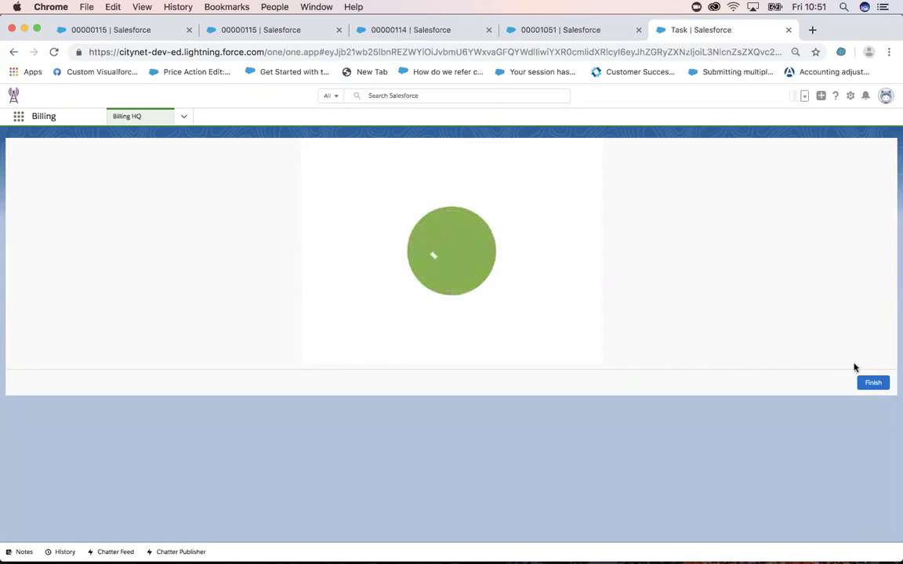
click(874, 382)
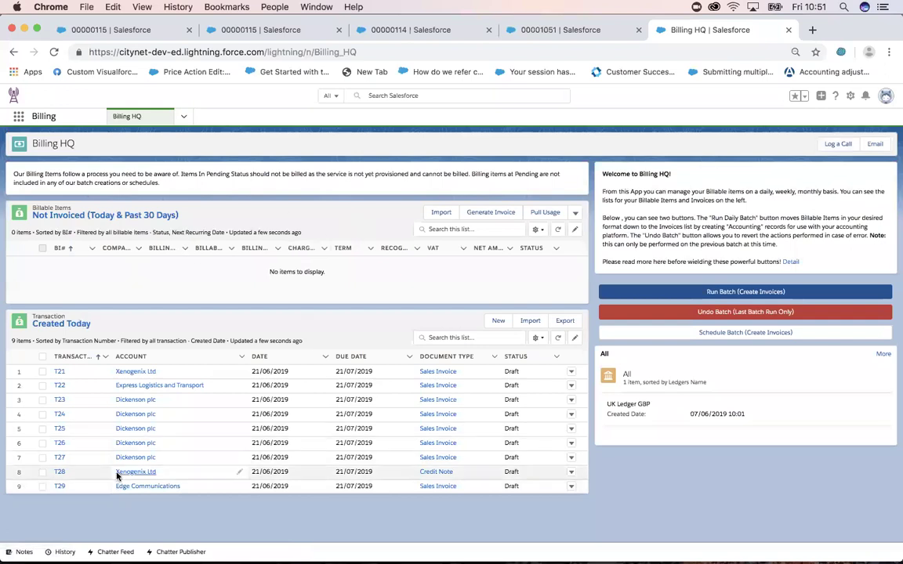
Open the new Edge Communications transaction T29 and examine its financials, company, currency and transaction items.
click(61, 485)
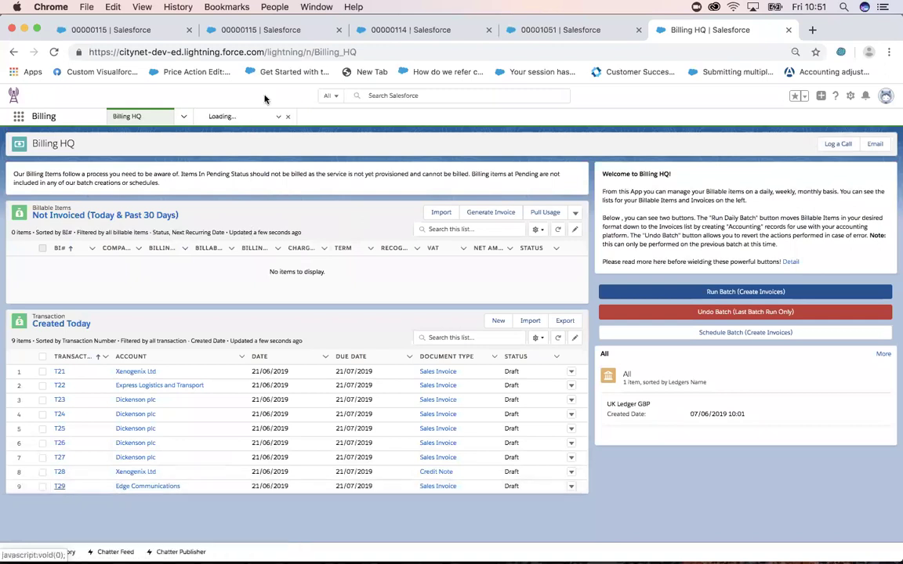
click(228, 118)
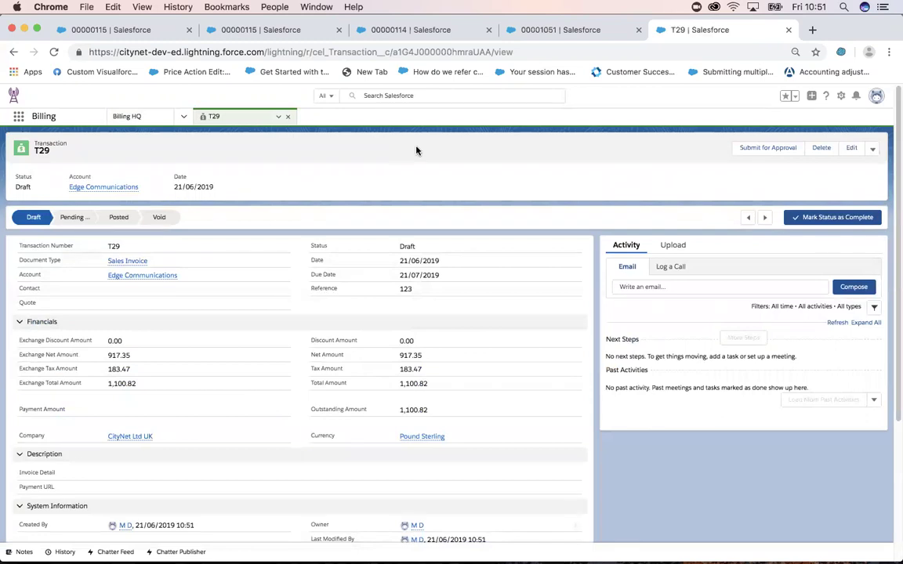
scroll(416, 150, down, 2)
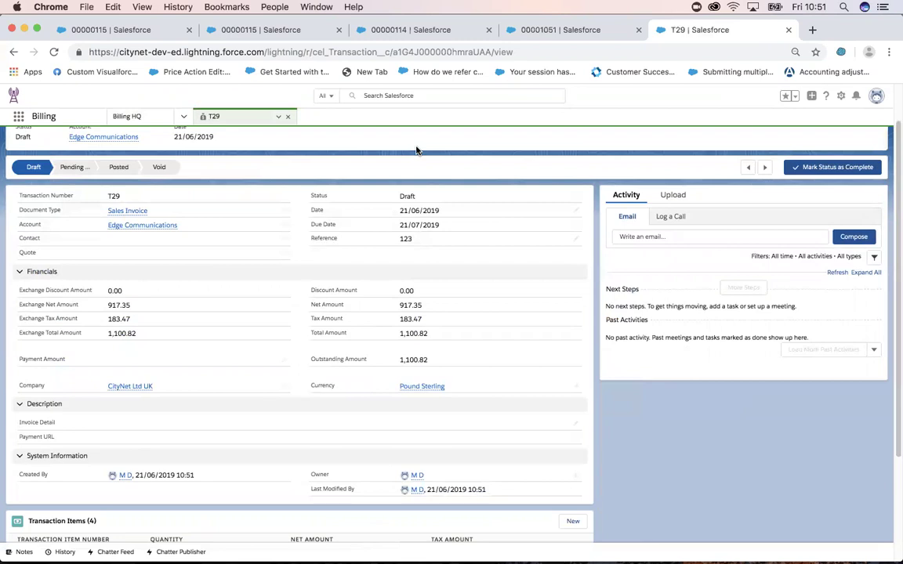
scroll(364, 198, up, 2)
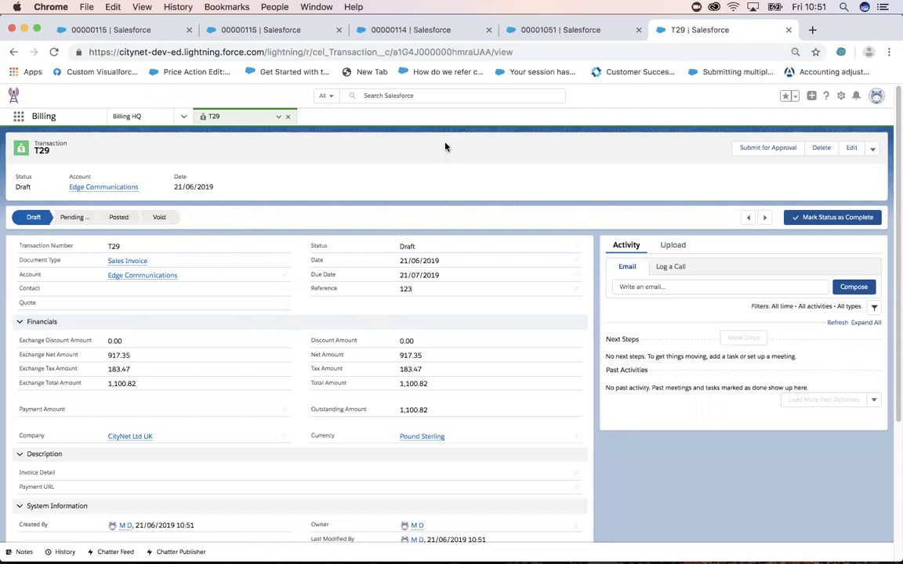
scroll(437, 145, down, 4)
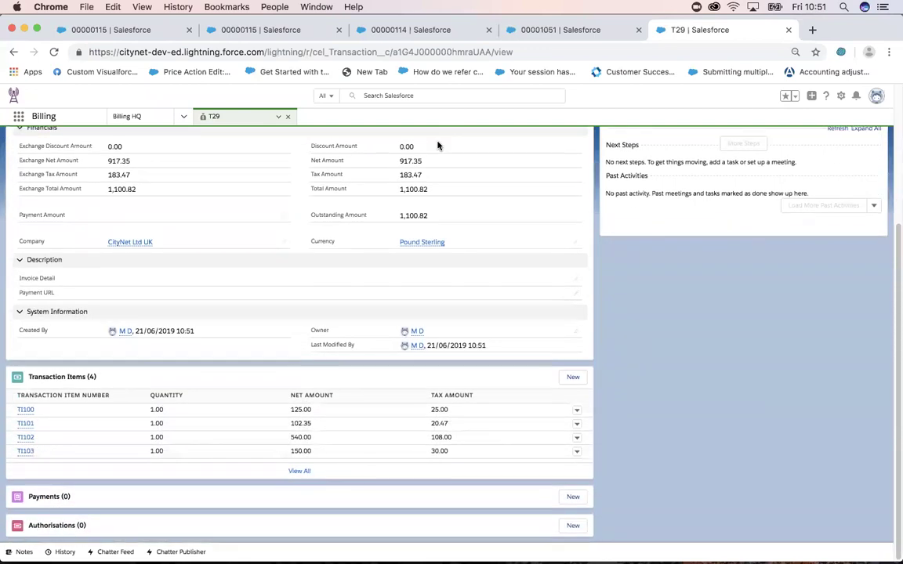
scroll(438, 145, up, 3)
mouse_move(134, 372)
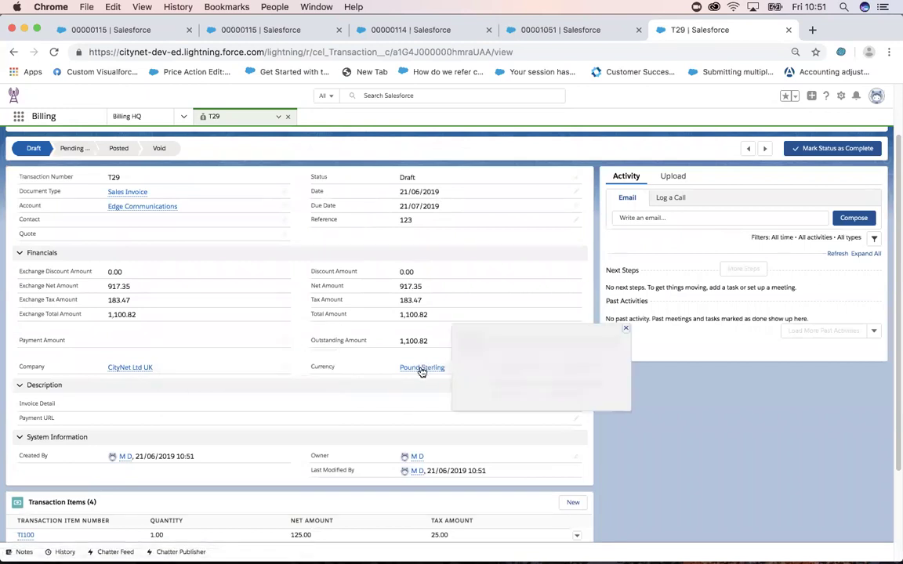
scroll(519, 218, down, 4)
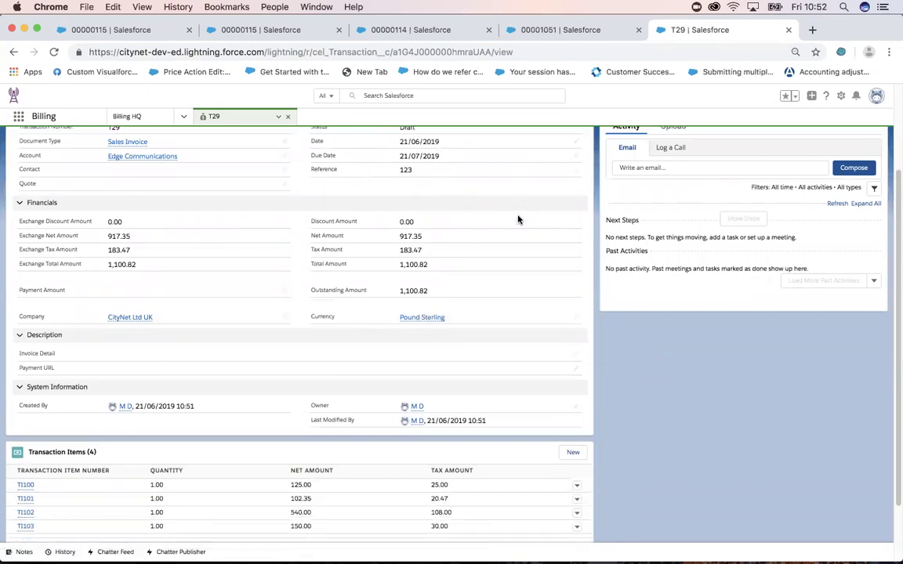
scroll(517, 220, up, 1)
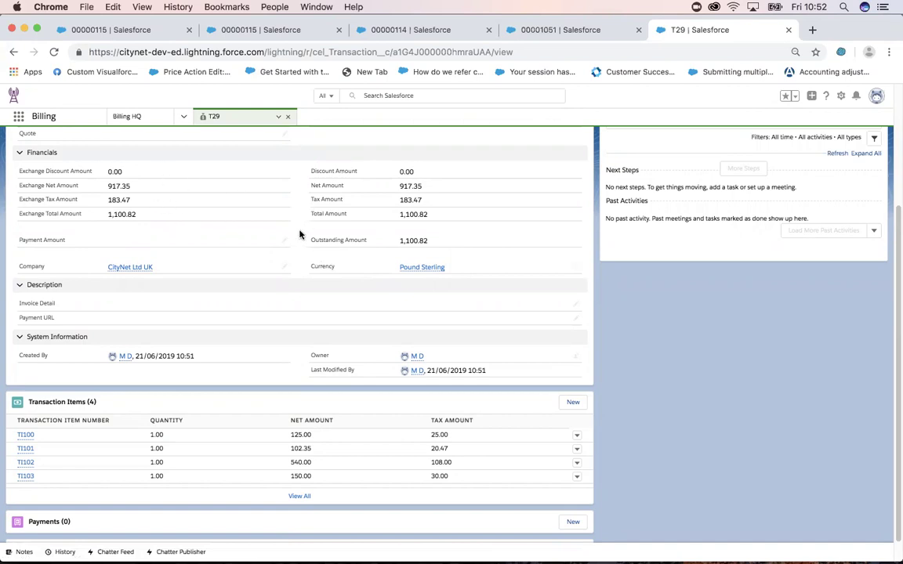
scroll(299, 234, down, 1)
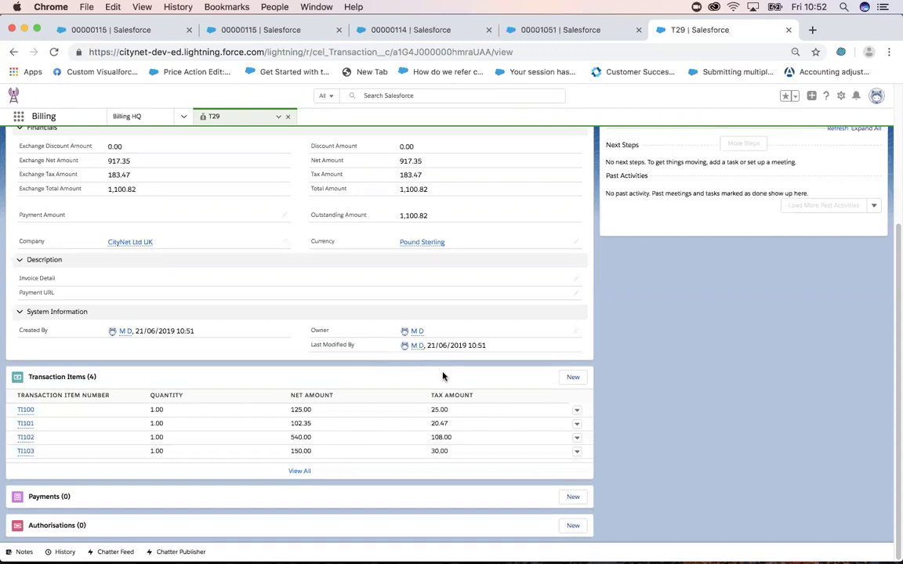
scroll(439, 377, up, 5)
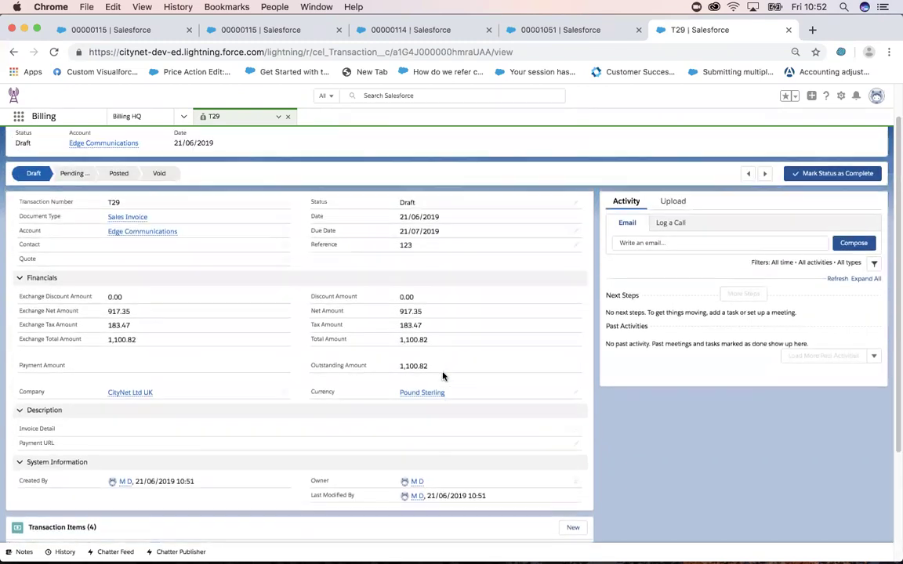
scroll(421, 144, up, 2)
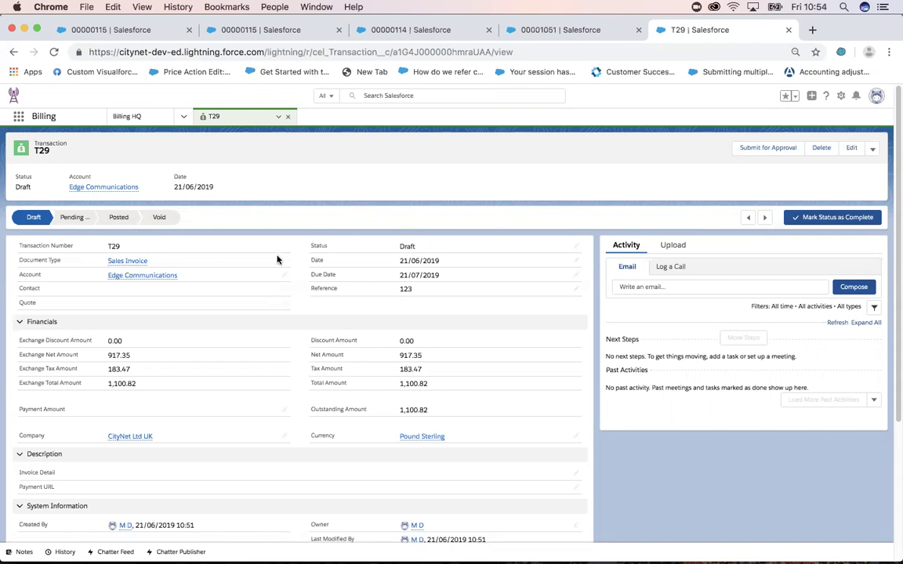
Start a new Bank Reconciliation payment for transaction T29 with an amount of £500.00.
scroll(433, 169, down, 5)
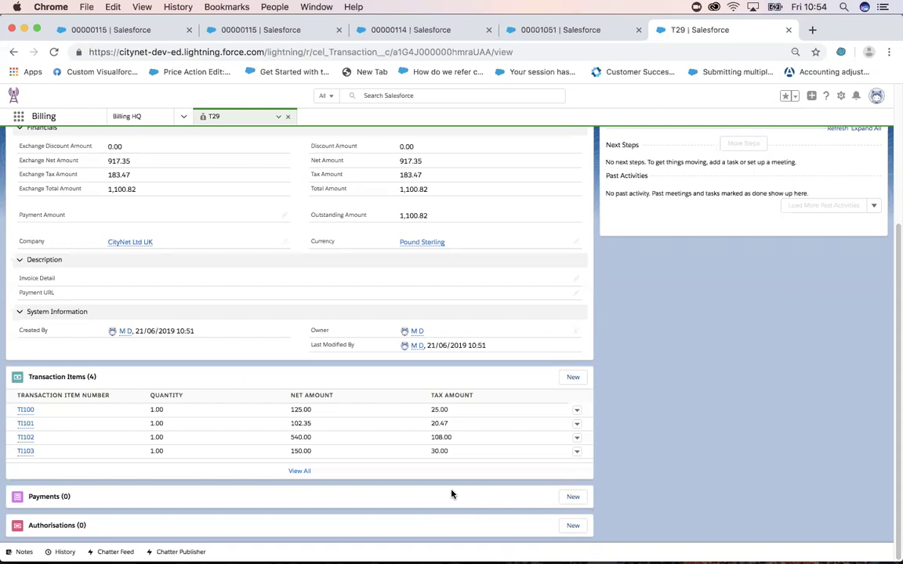
click(571, 500)
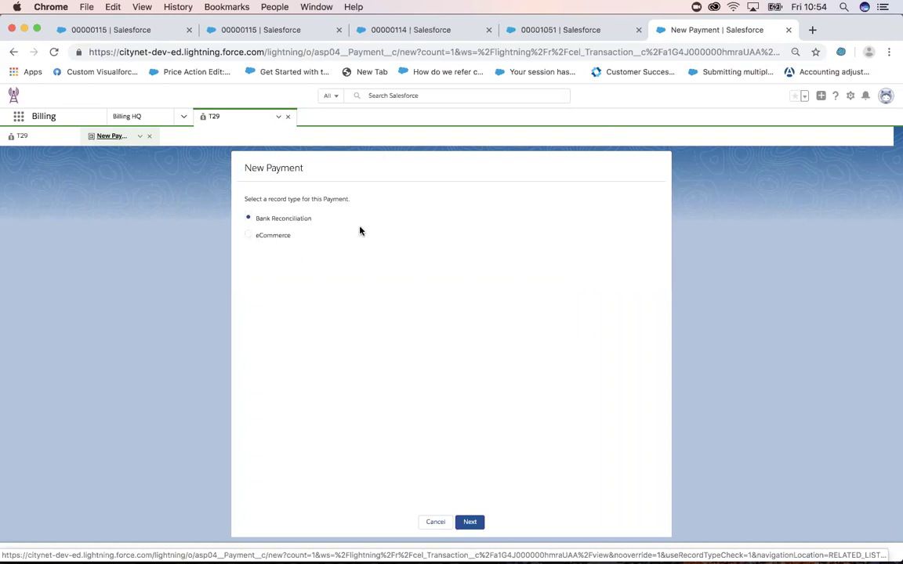
click(471, 524)
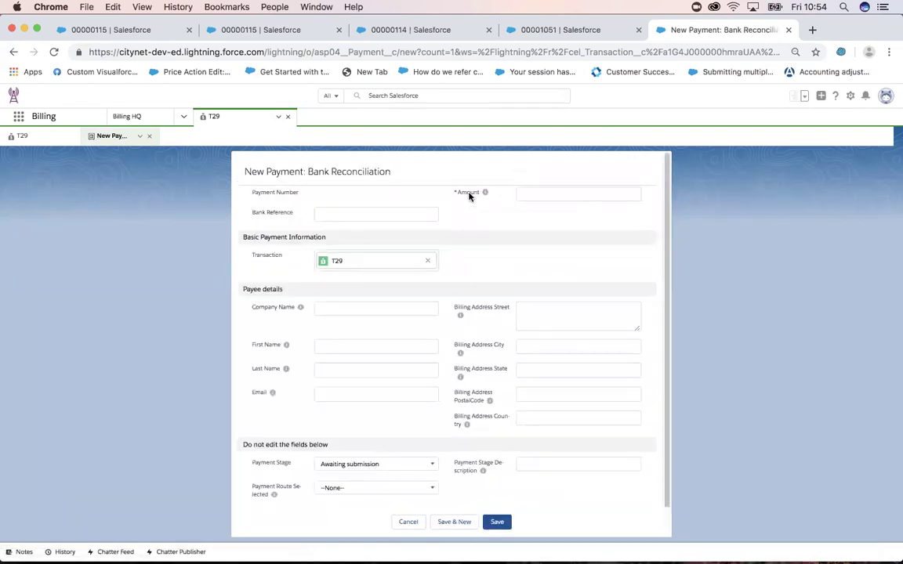
click(542, 193)
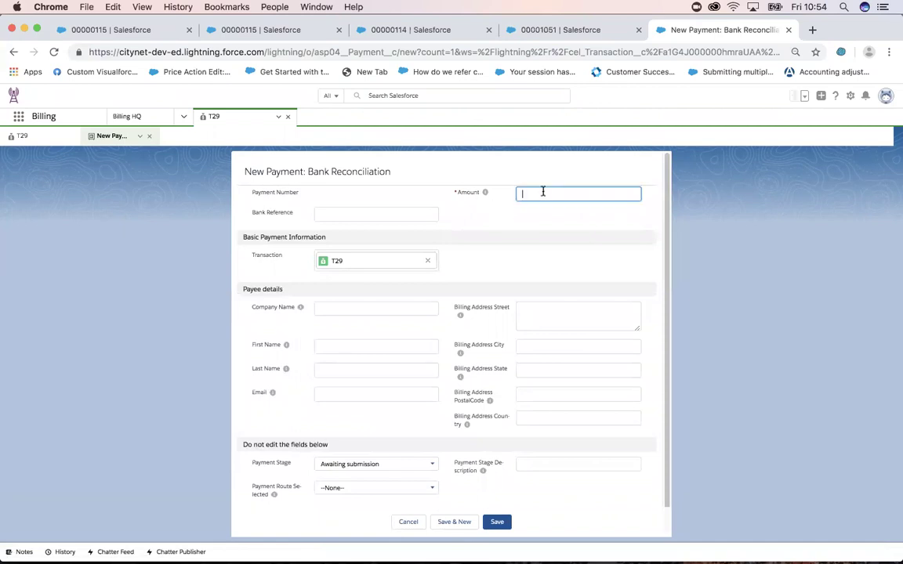
text(500)
click(560, 224)
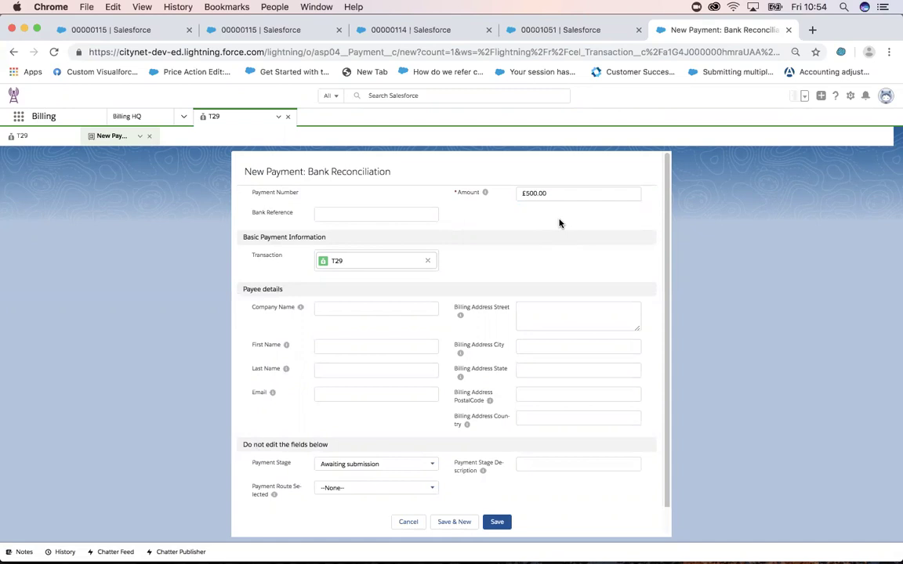
Enter bank reference 4356, set the payment stage to Collected from customer, and save the Bank Reconciliation payment.
click(375, 215)
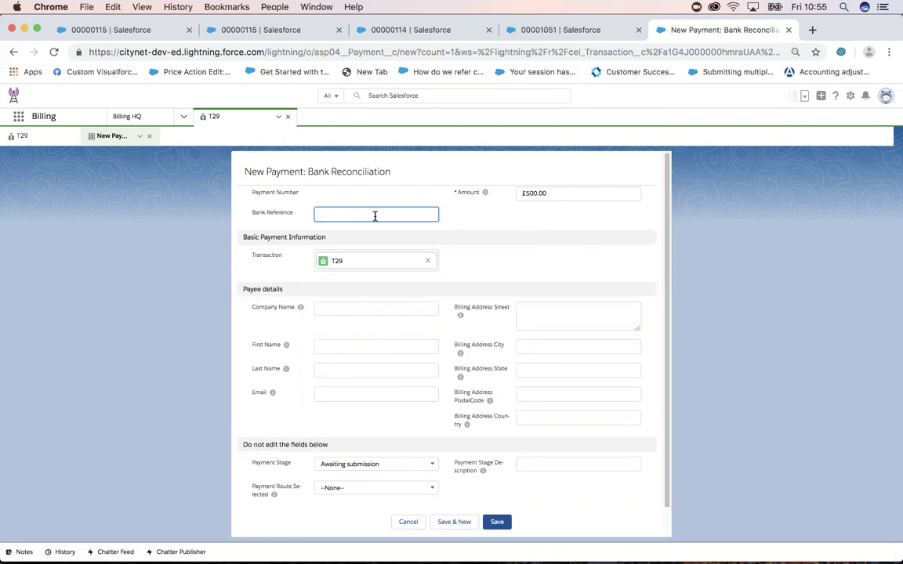
text(4356)
click(550, 285)
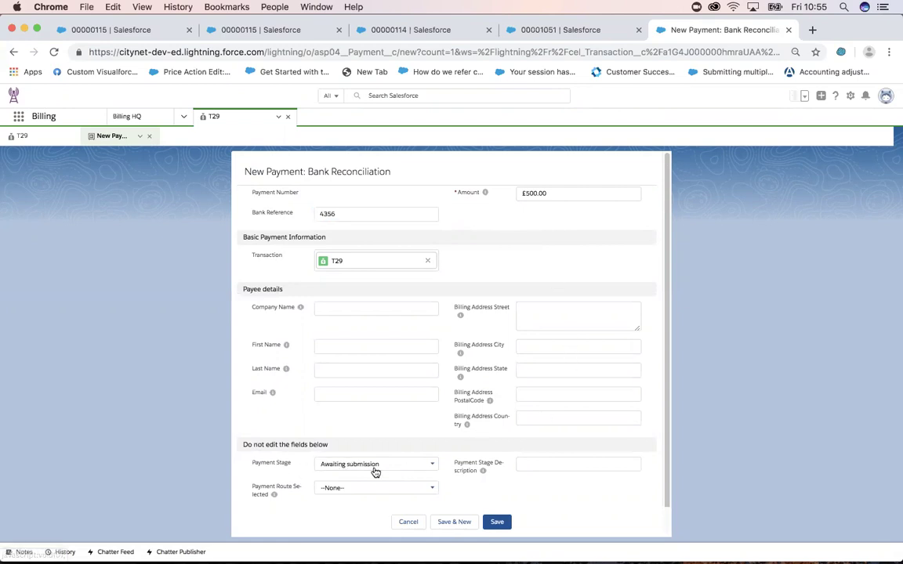
click(422, 467)
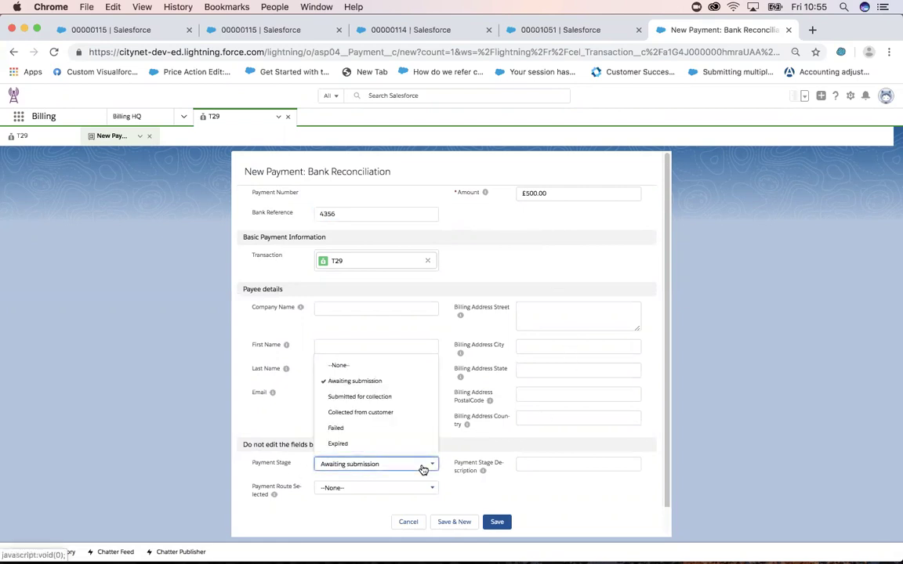
click(412, 413)
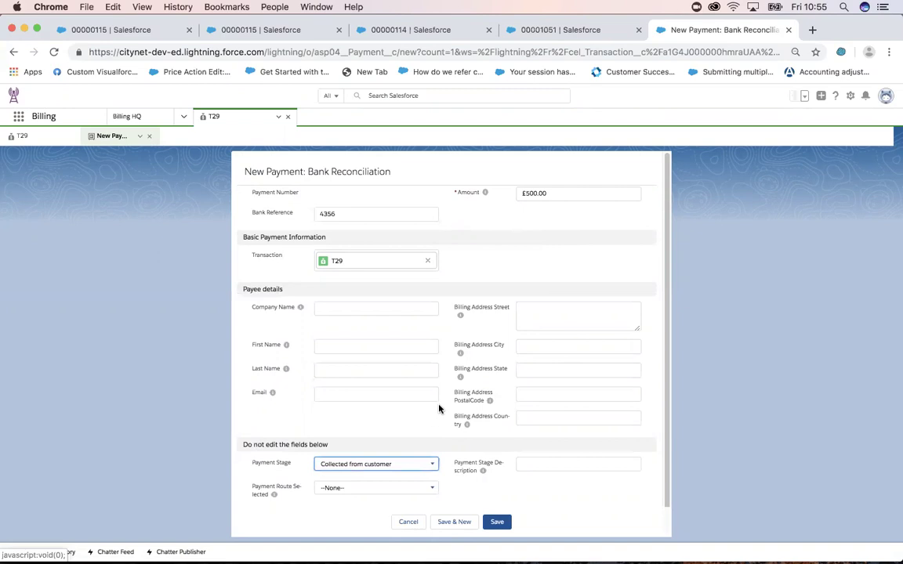
click(497, 522)
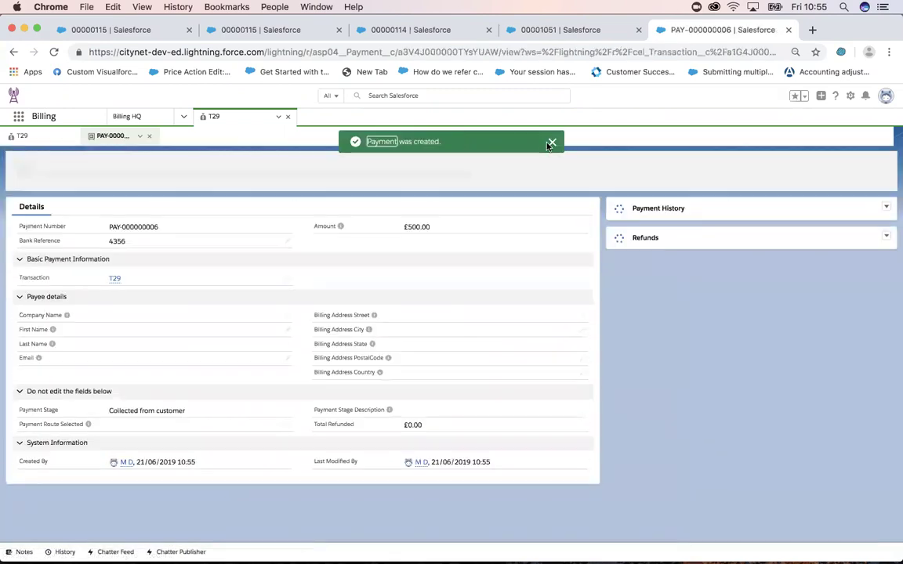
click(550, 144)
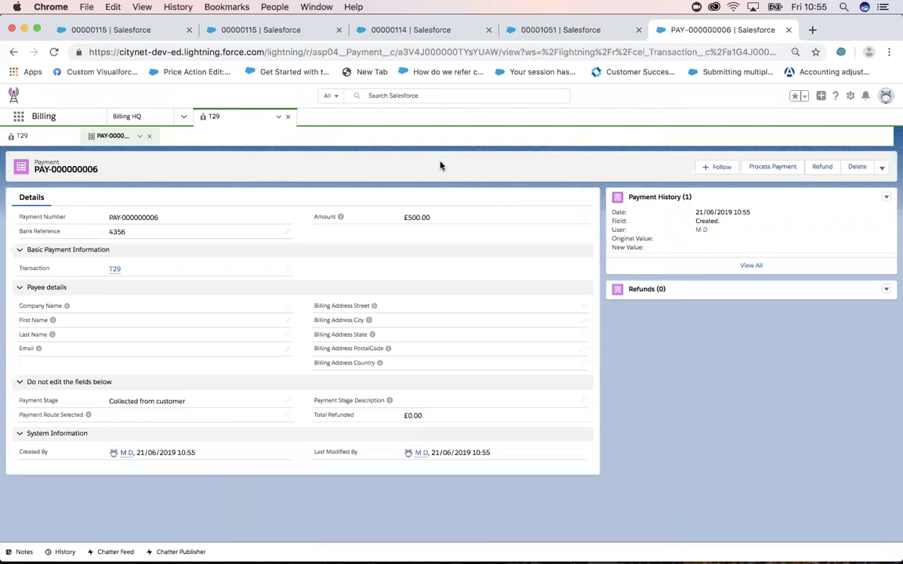
Return to transaction T29 and check its payment amount, outstanding amount and payments list.
click(114, 271)
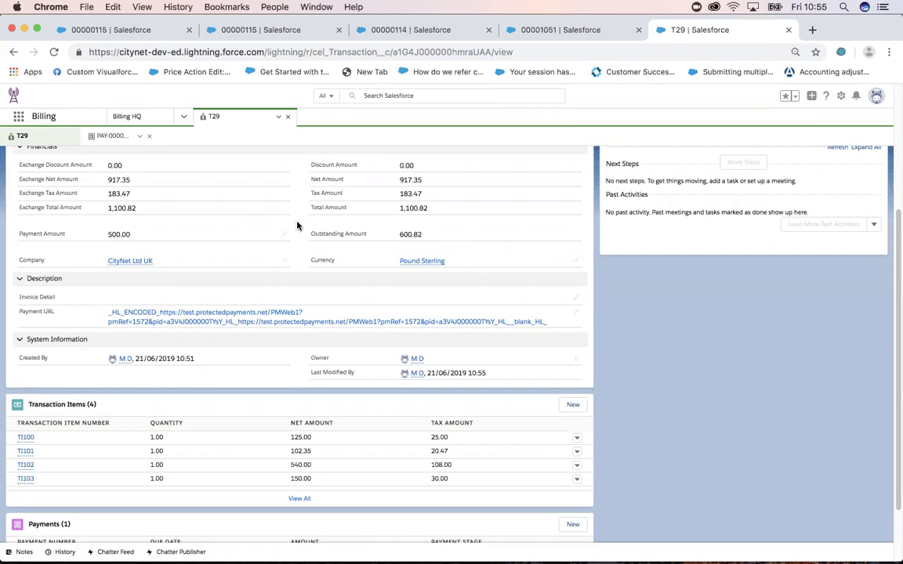
scroll(297, 226, down, 3)
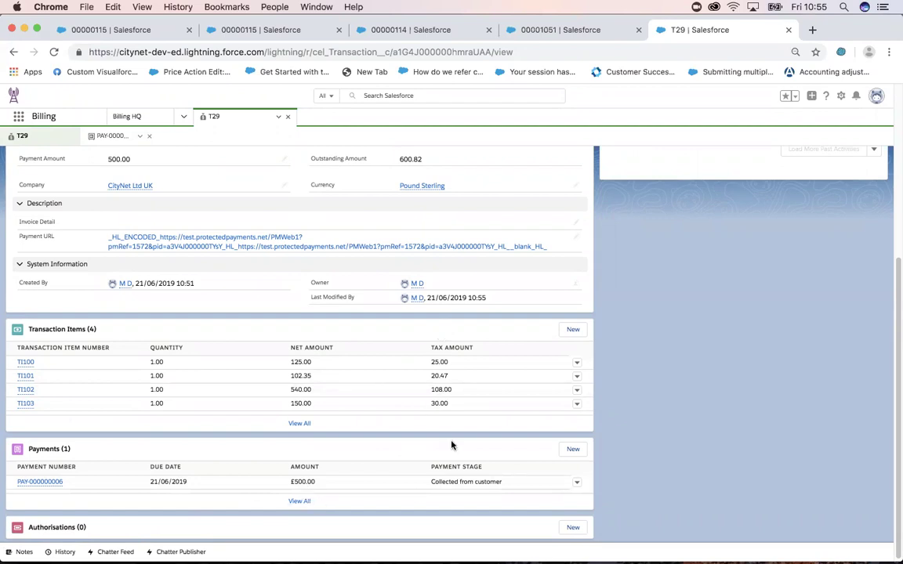
scroll(451, 445, up, 5)
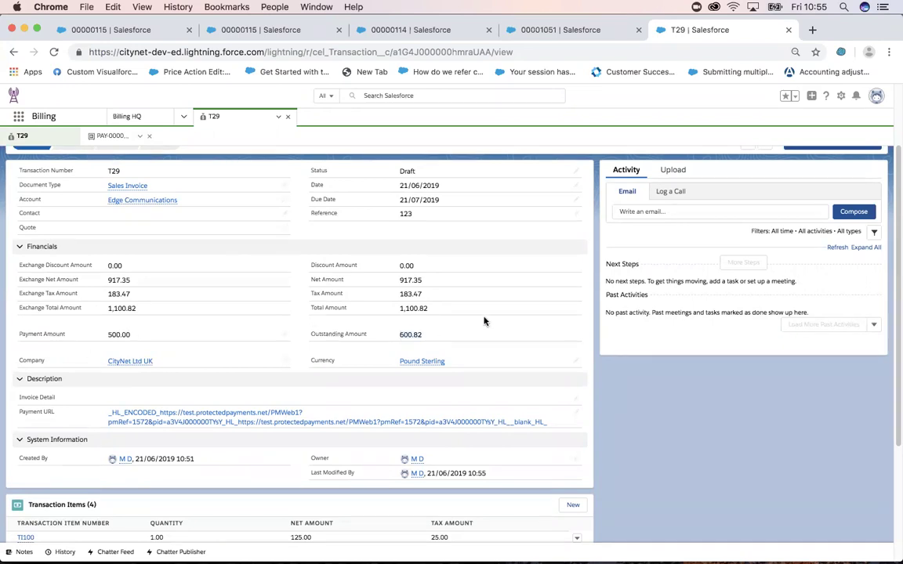
scroll(483, 320, down, 5)
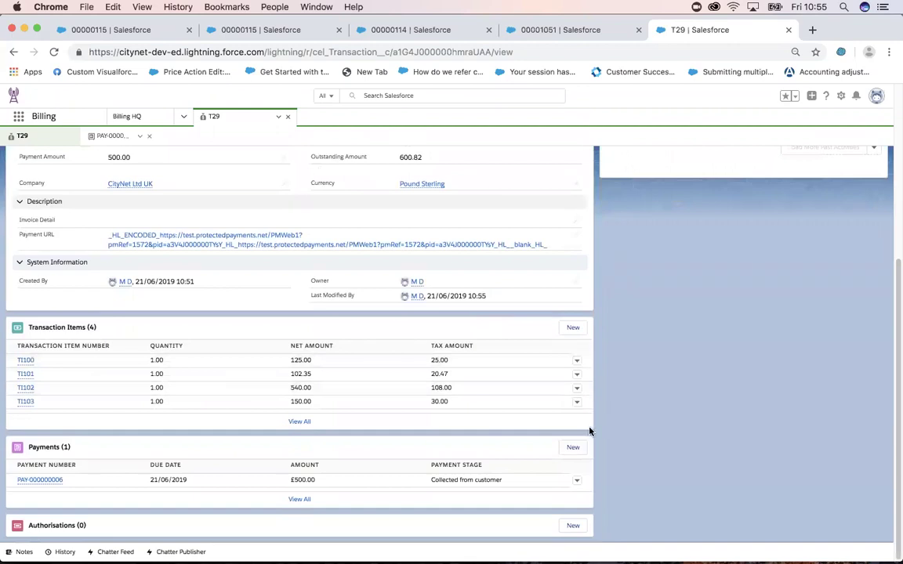
click(573, 447)
click(263, 237)
click(470, 522)
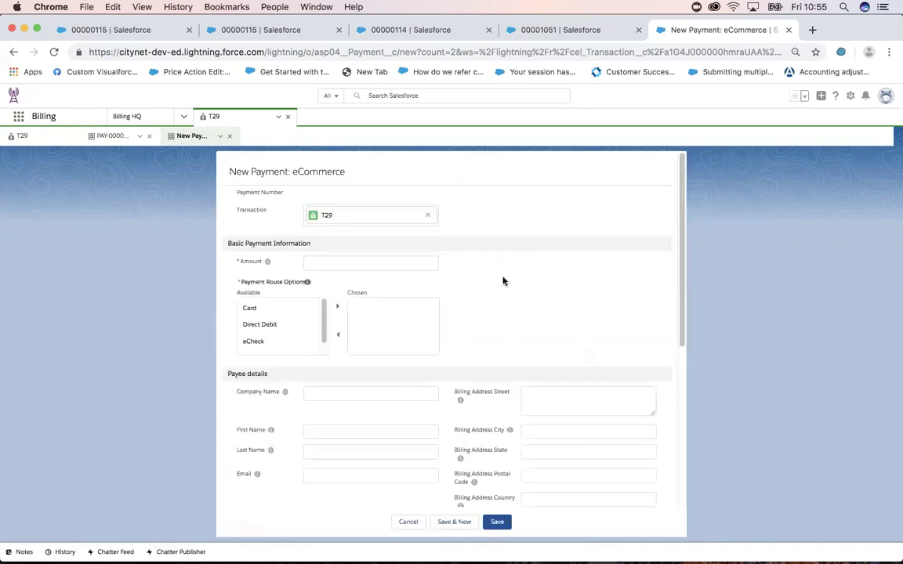
click(337, 262)
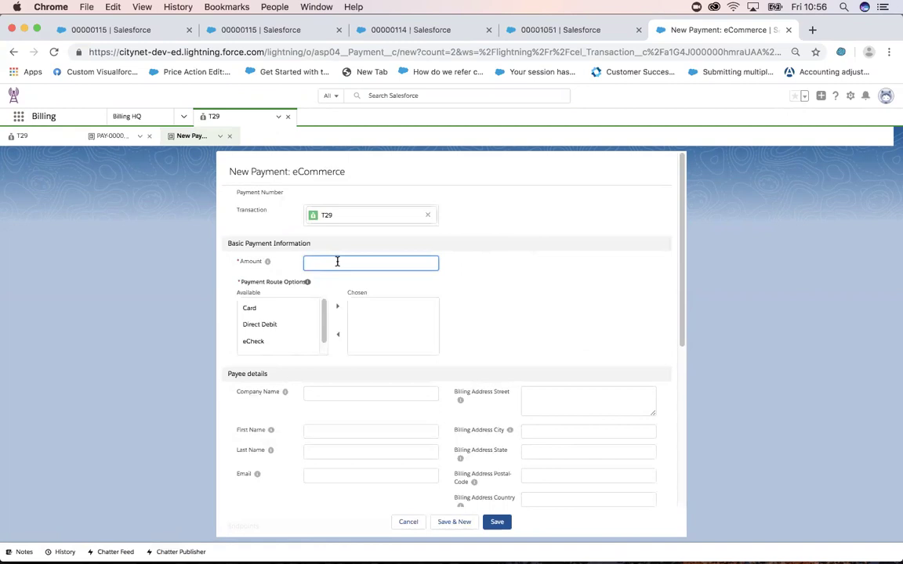
click(407, 521)
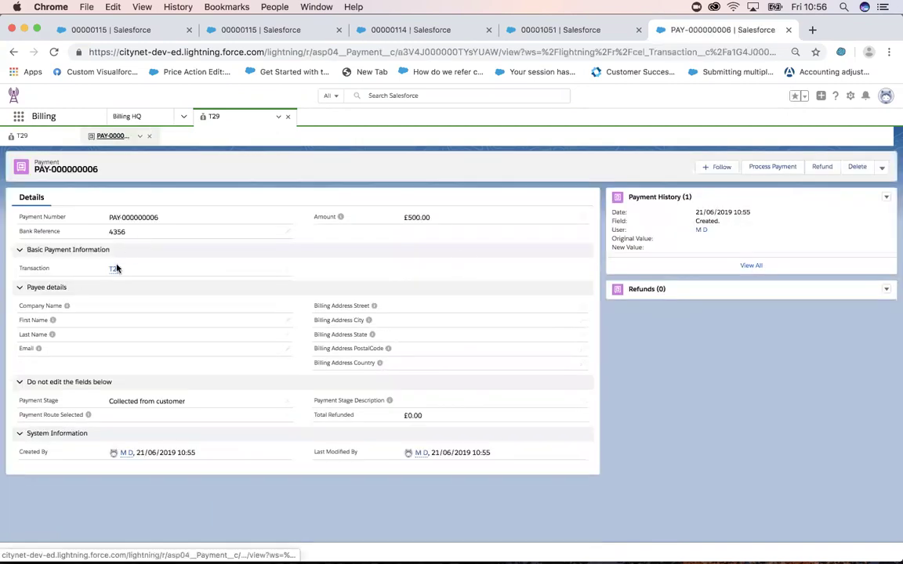
From transaction T29, start a new eCommerce payment with an amount of £600.82.
click(115, 267)
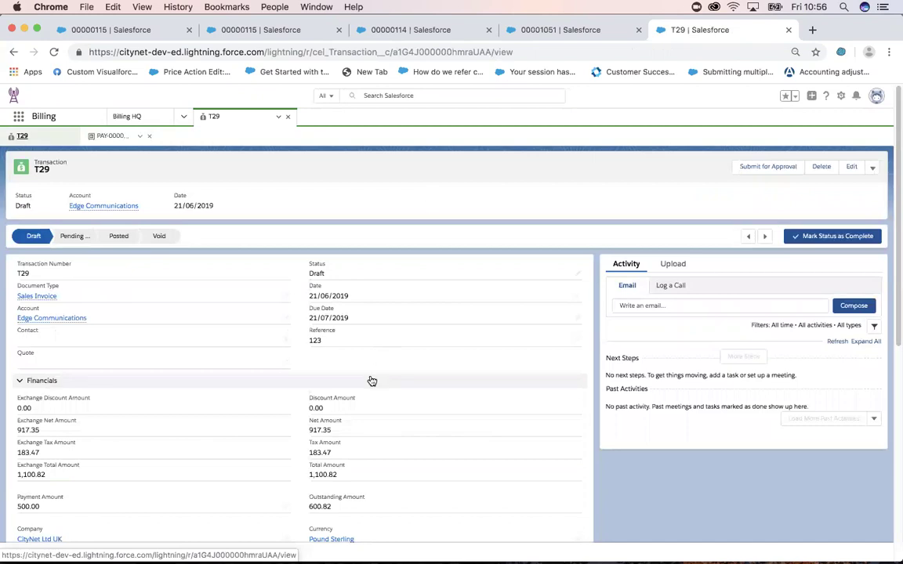
scroll(384, 379, down, 2)
scroll(384, 379, down, 6)
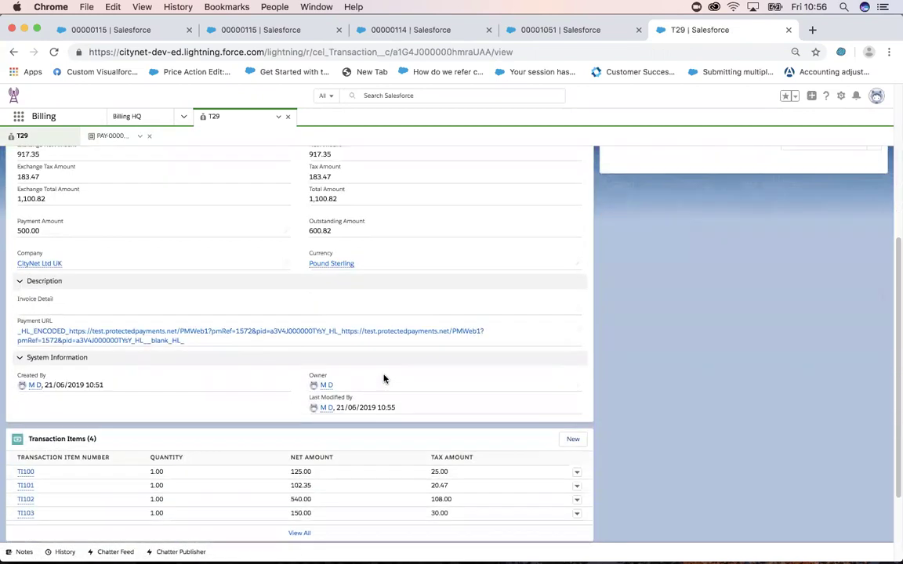
scroll(570, 413, down, 2)
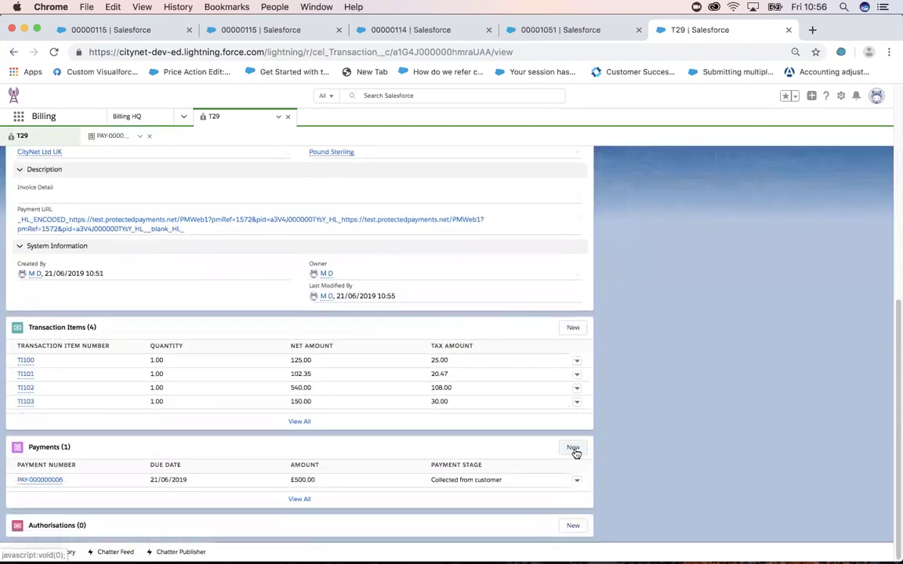
click(573, 459)
click(266, 235)
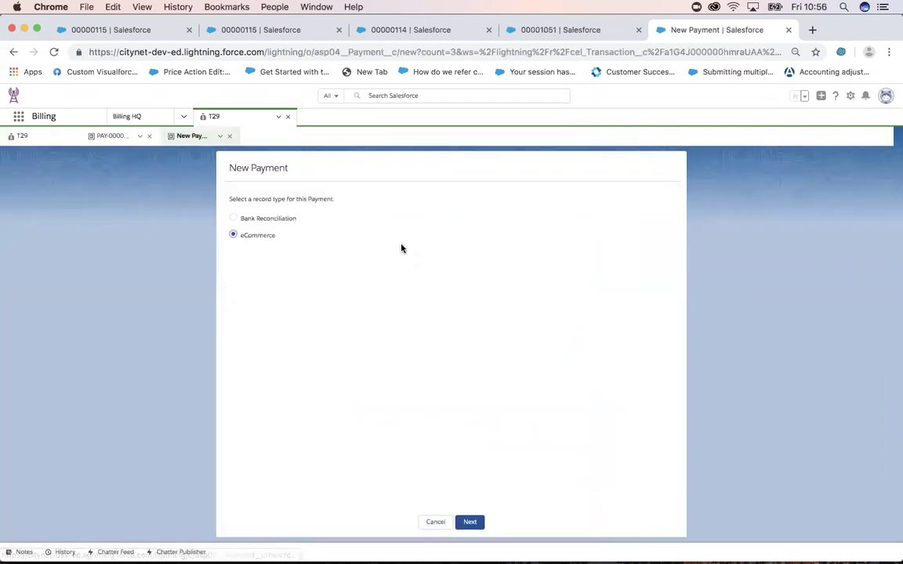
click(470, 521)
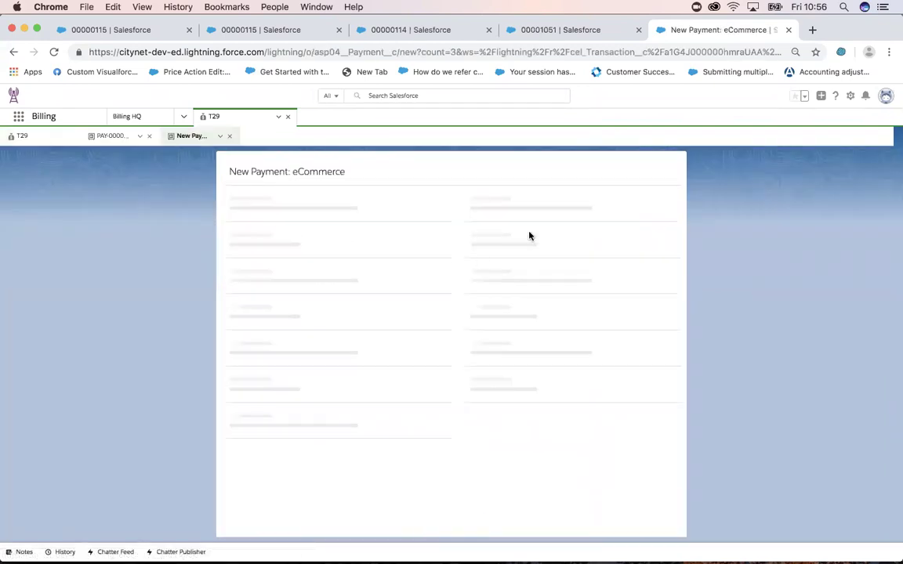
click(382, 262)
text(600.82)
click(542, 280)
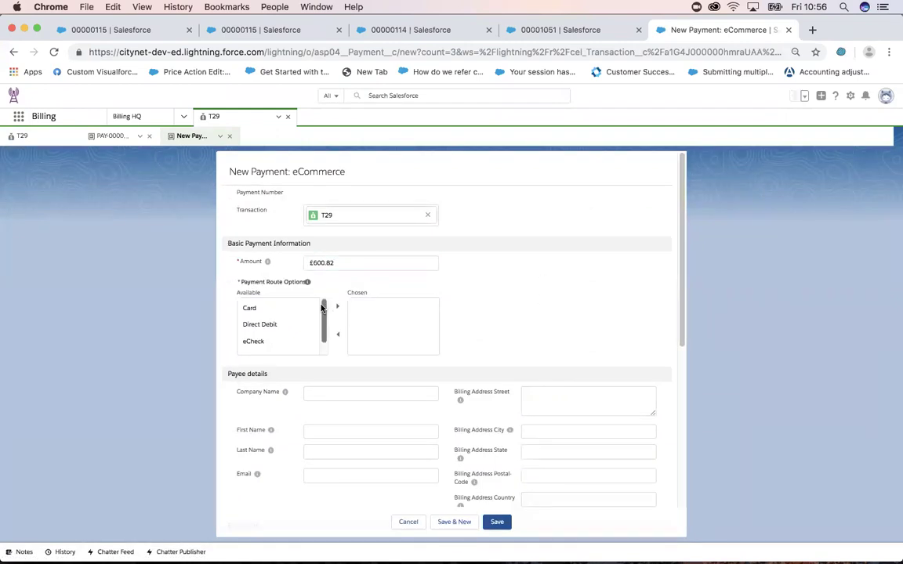
Add Card and Direct Debit to the chosen payment route options and save the eCommerce payment.
drag(324, 313, 321, 323)
scroll(322, 323, up, 2)
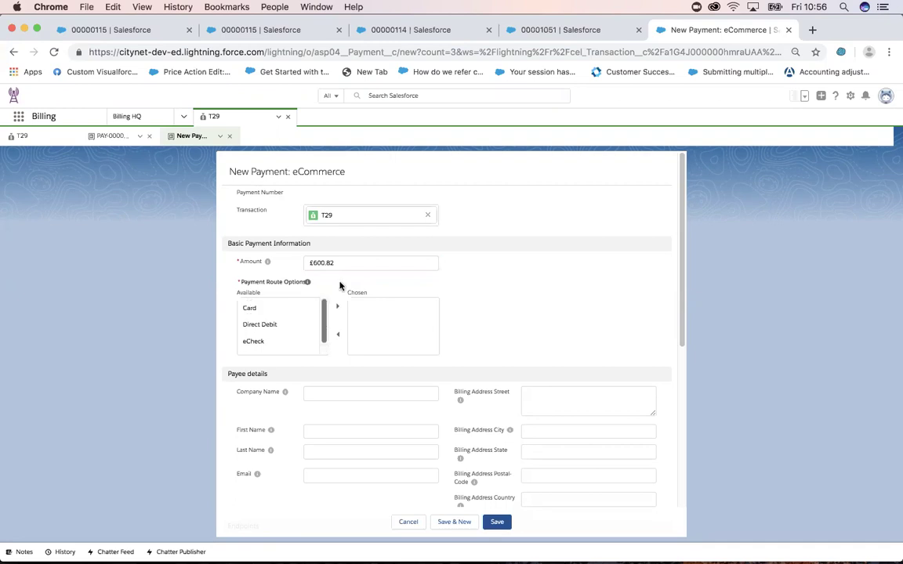
click(266, 308)
click(337, 307)
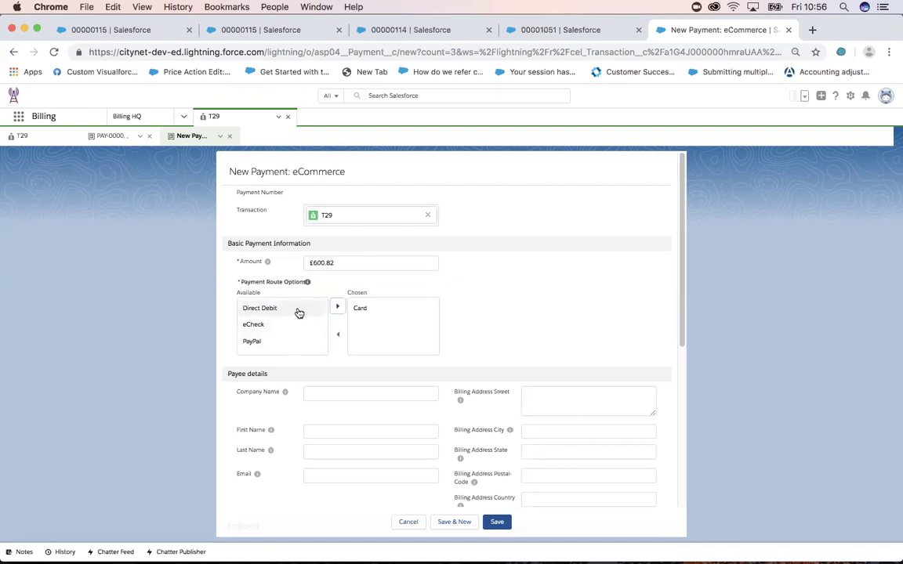
click(291, 309)
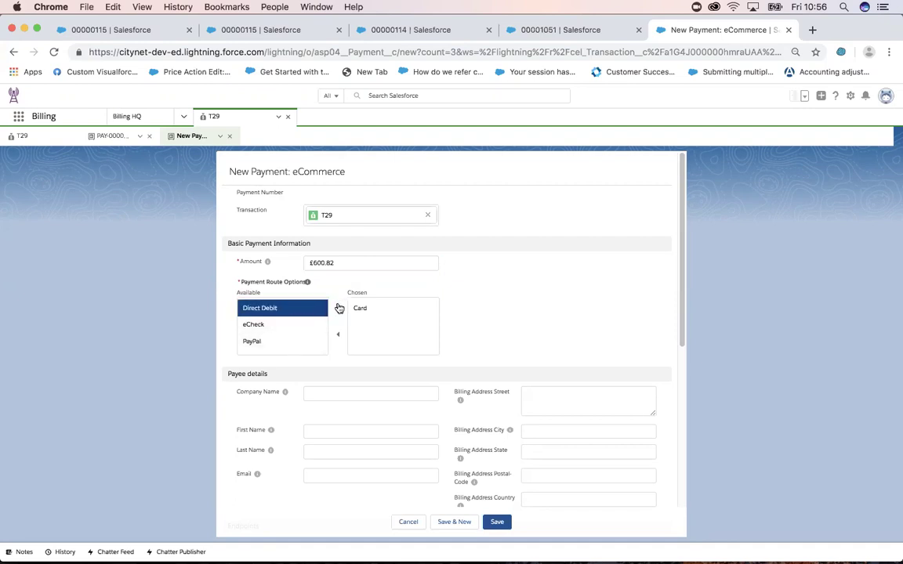
click(337, 308)
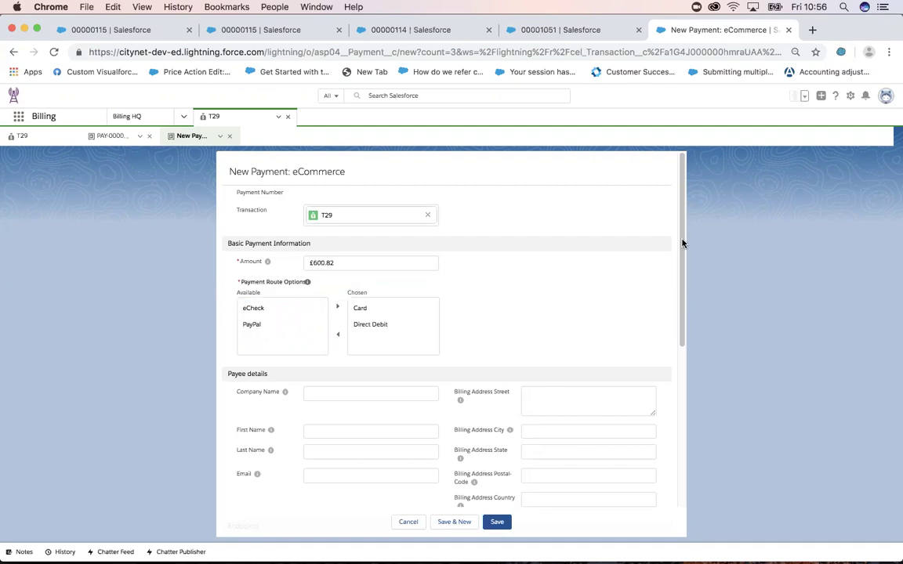
drag(681, 243, 678, 428)
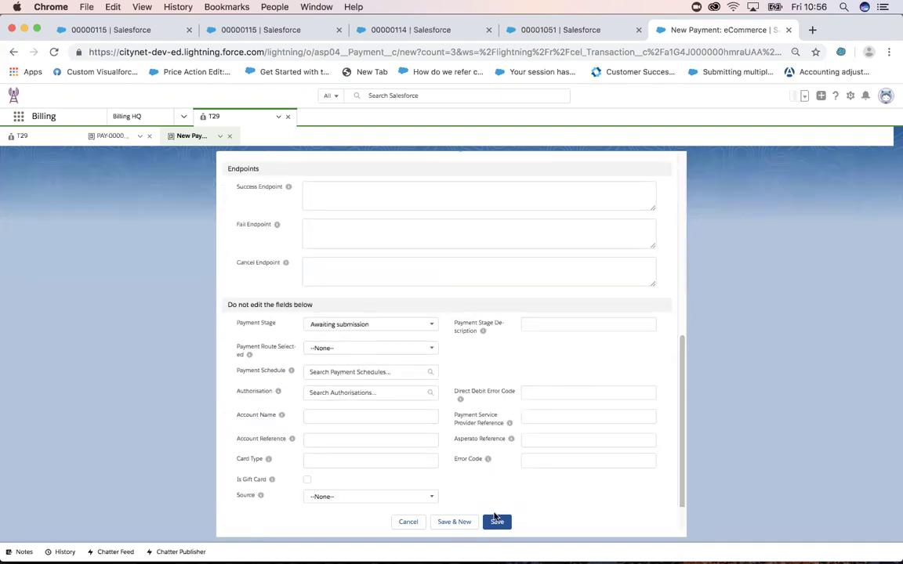
click(497, 522)
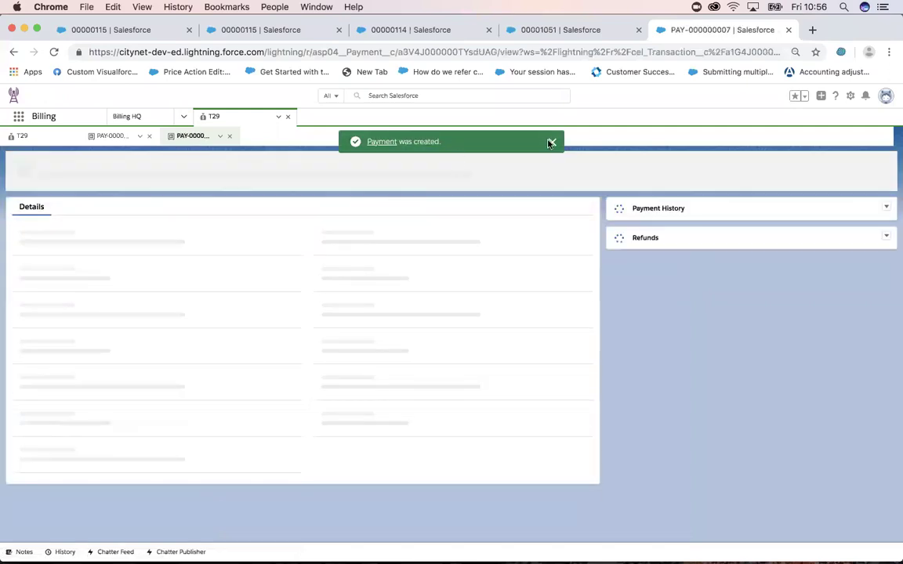
click(551, 144)
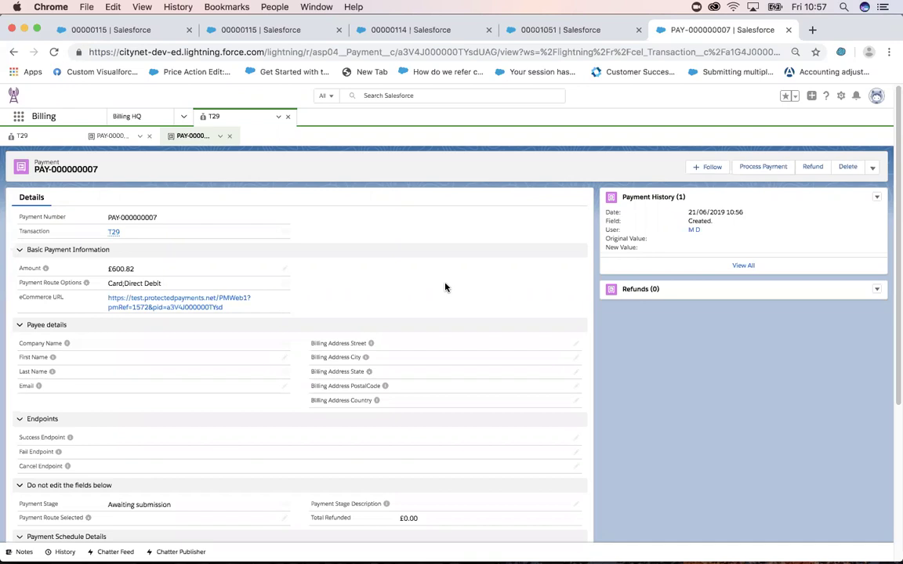
Open the payment's eCommerce page, examine its card and direct debit forms without entering details, and close it.
click(191, 307)
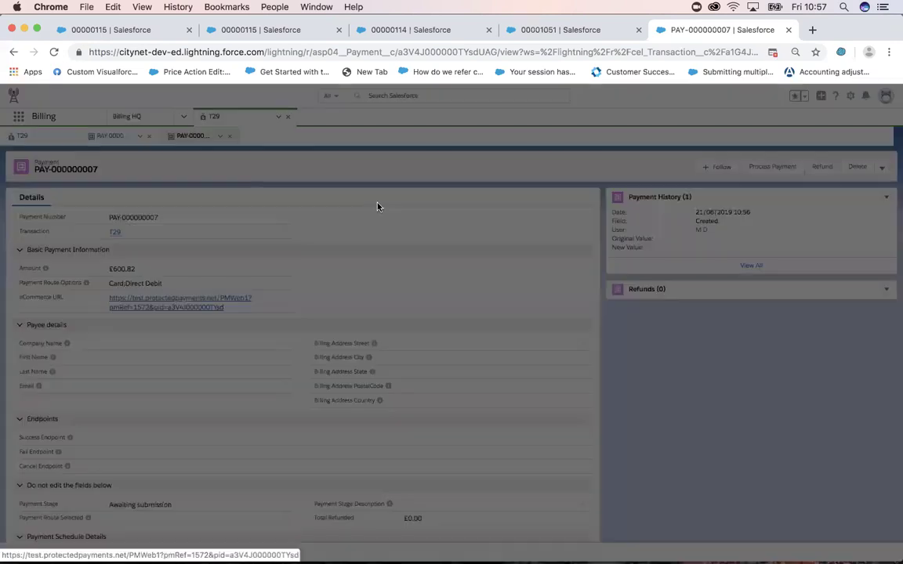
click(577, 353)
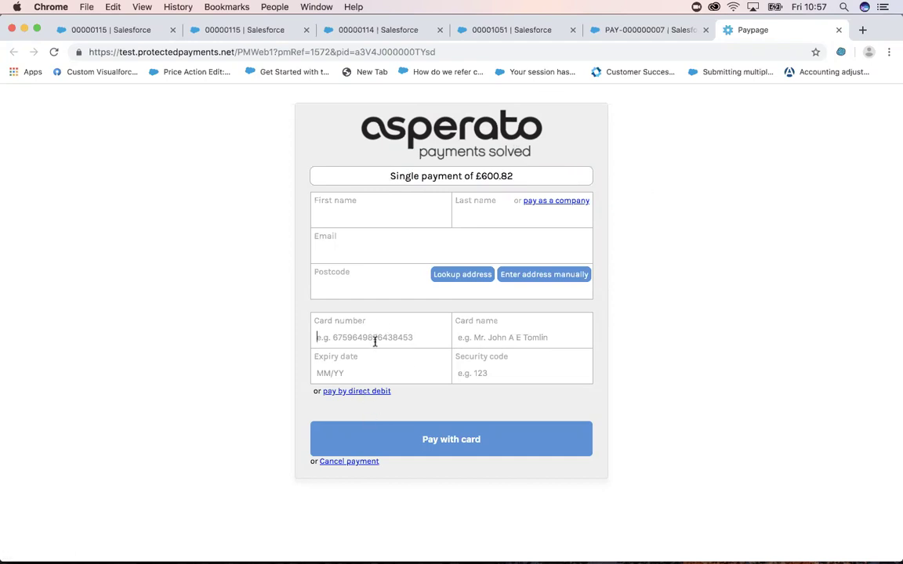
click(332, 391)
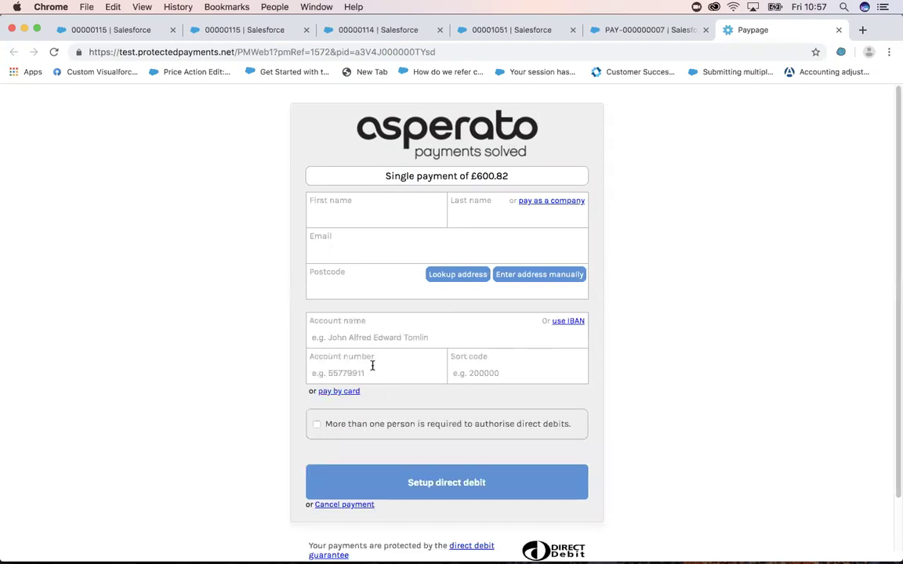
click(362, 334)
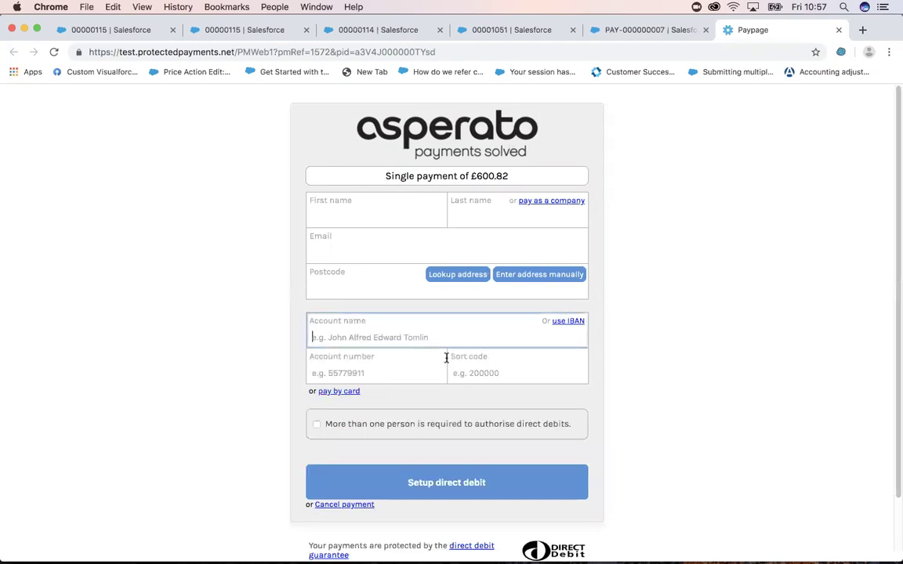
click(644, 330)
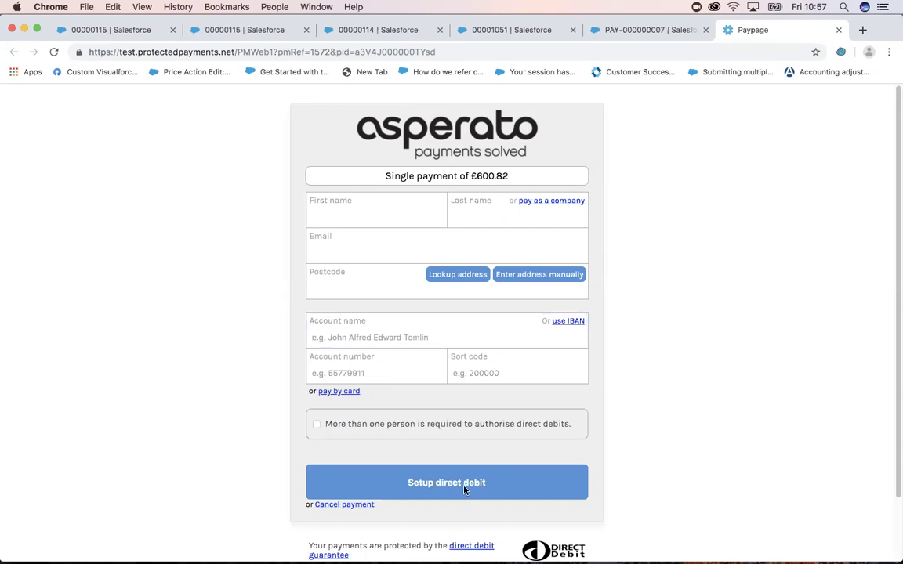
click(839, 34)
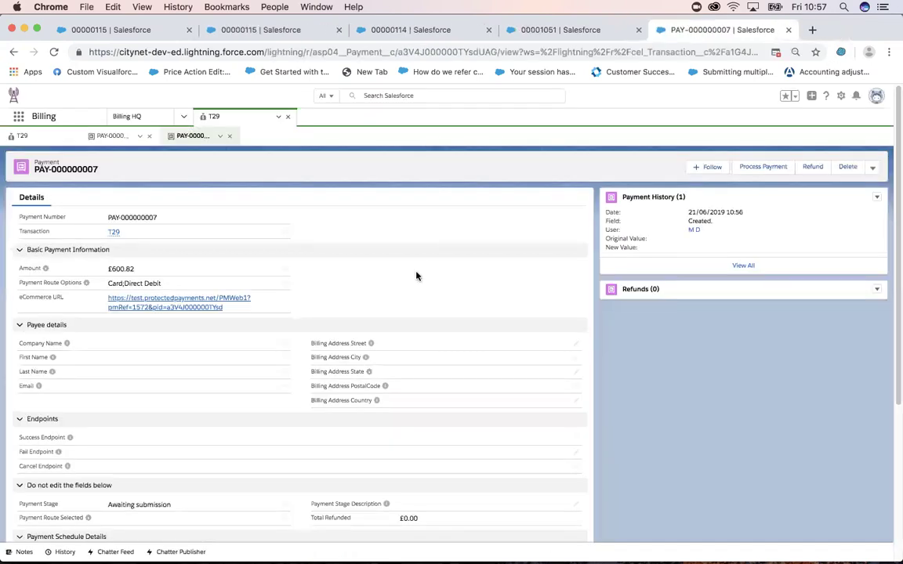
Examine the eCommerce payment's details and its available Payment Stage options, then cancel editing without changing anything.
scroll(427, 290, down, 5)
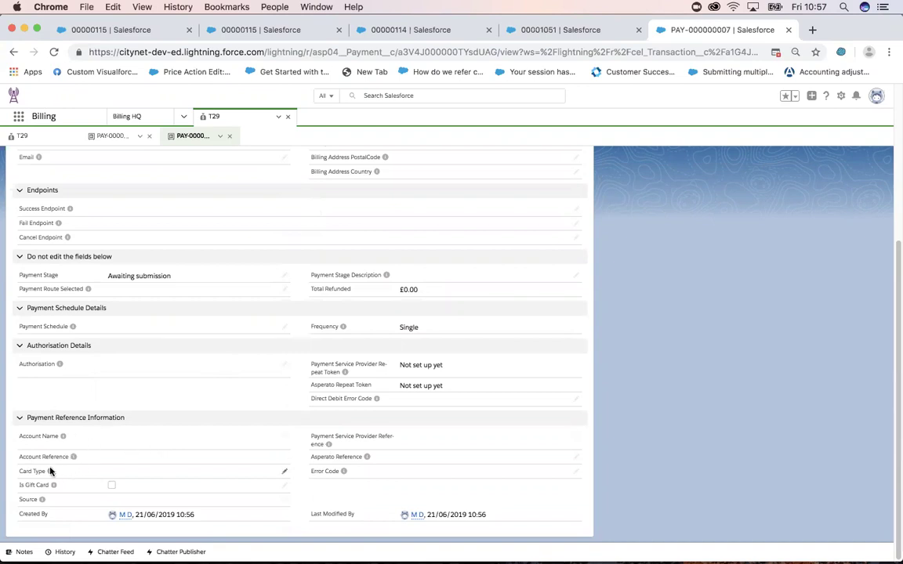
mouse_move(52, 487)
click(251, 264)
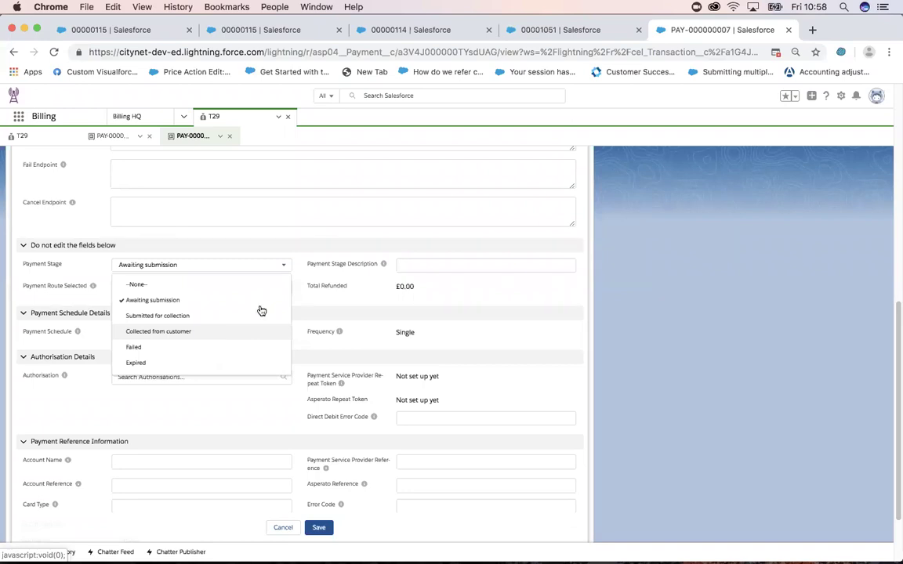
click(342, 292)
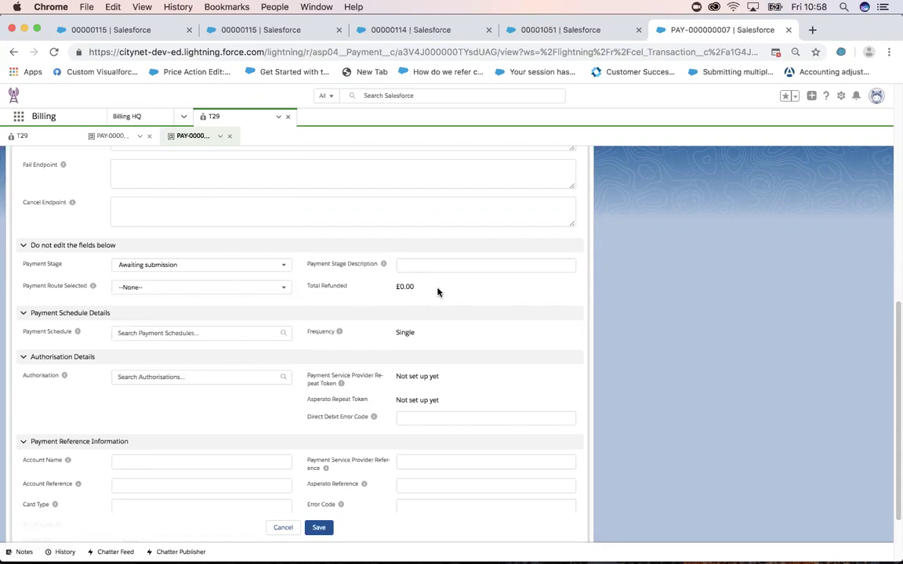
click(284, 528)
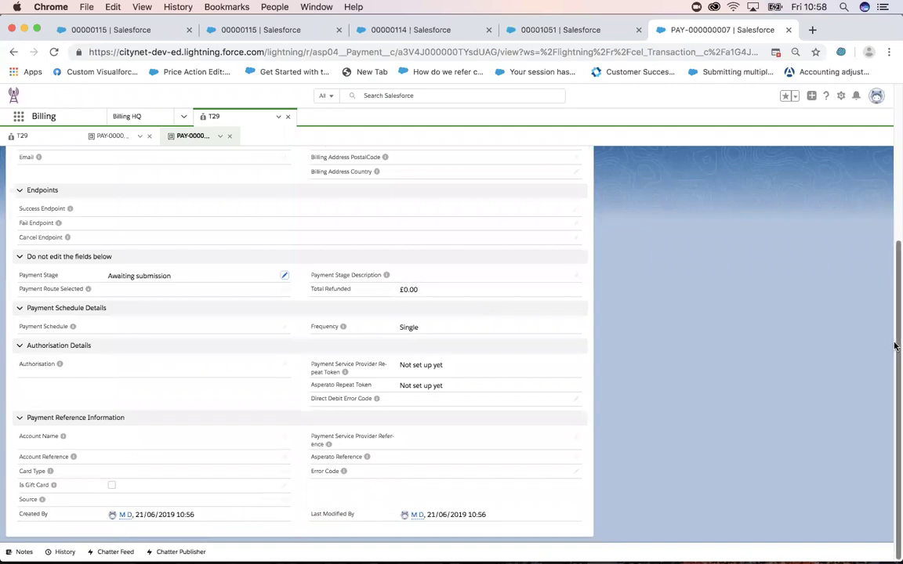
drag(896, 346, 893, 203)
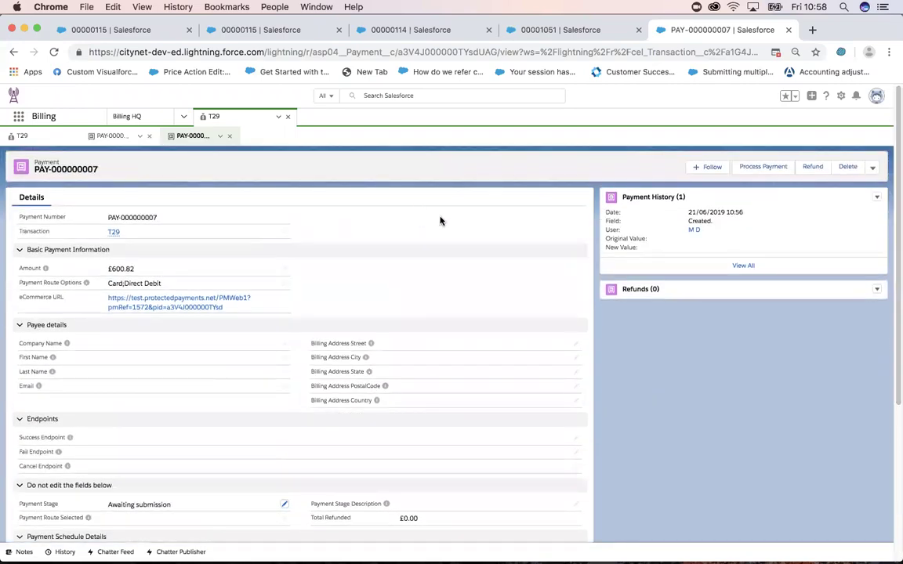
Return to transaction T29, review its financial details, and close the open payment records.
click(114, 232)
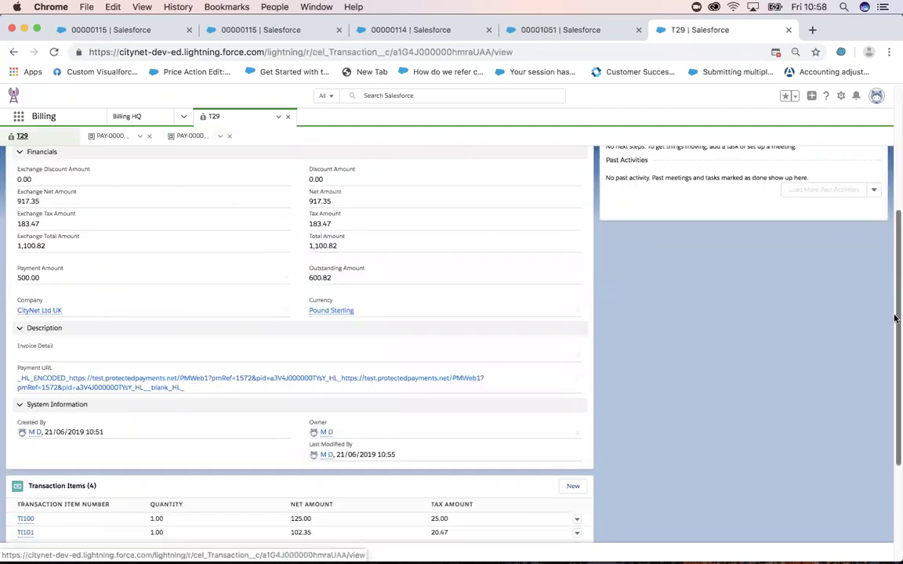
drag(895, 318, 895, 298)
scroll(419, 262, up, 5)
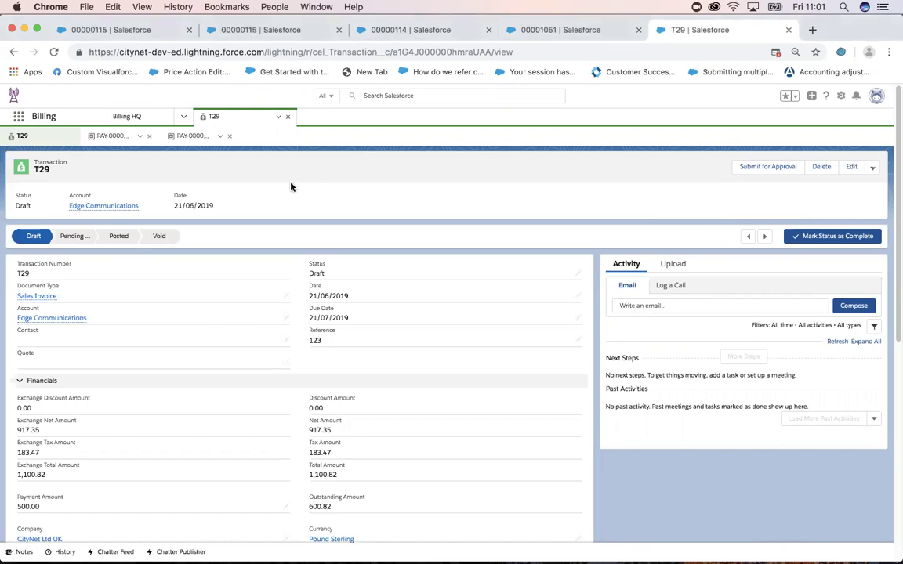
click(149, 137)
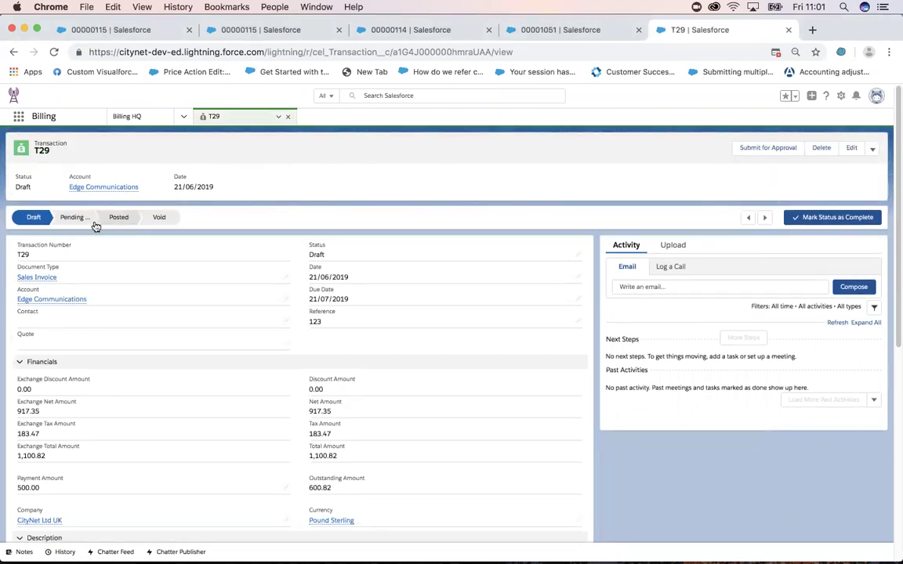
click(183, 117)
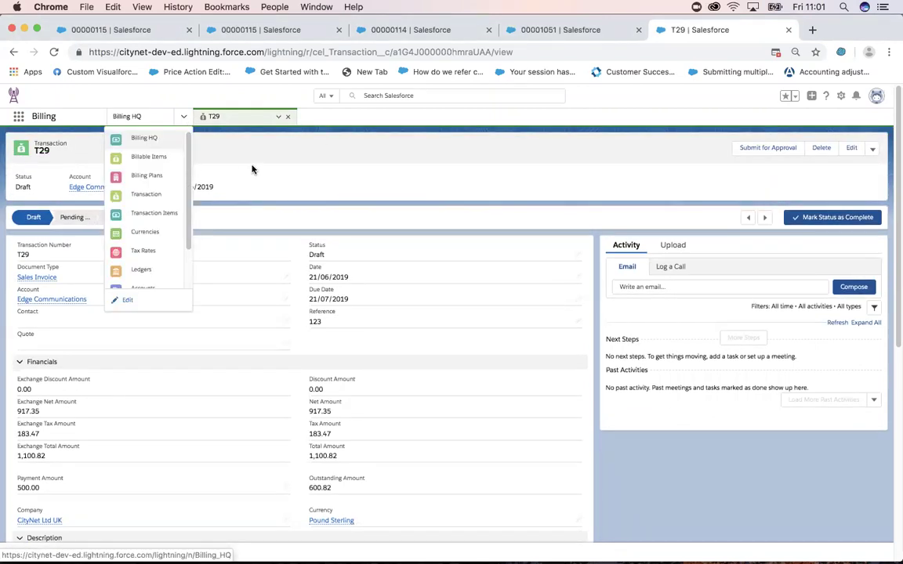
click(323, 161)
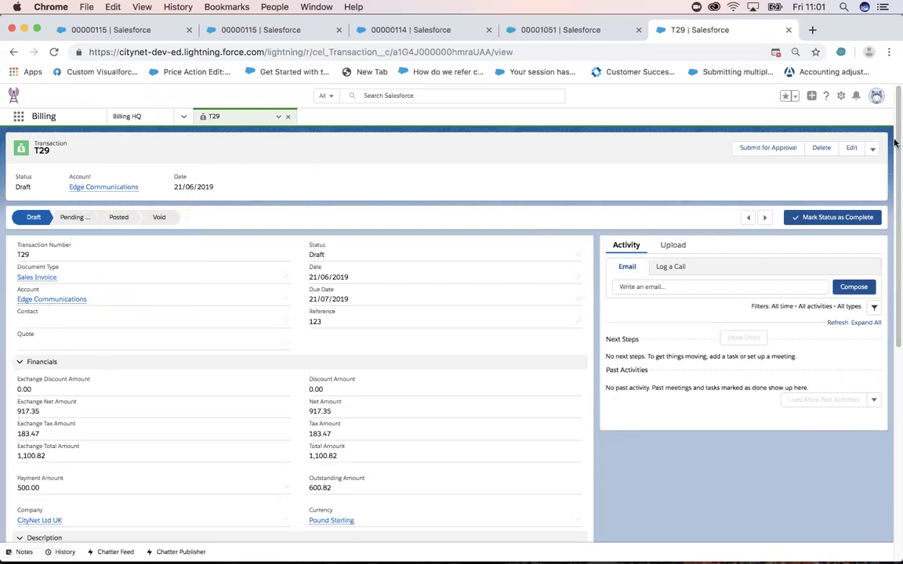
Create an authorisation for transaction T29 with Card and Direct Debit as the chosen payment route options.
scroll(895, 286, down, 5)
drag(895, 284, 895, 367)
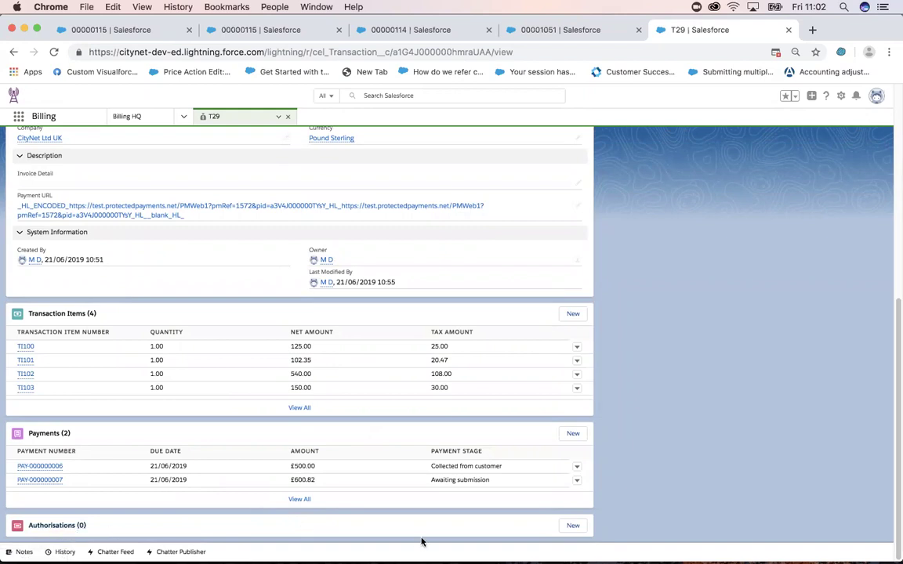
click(573, 526)
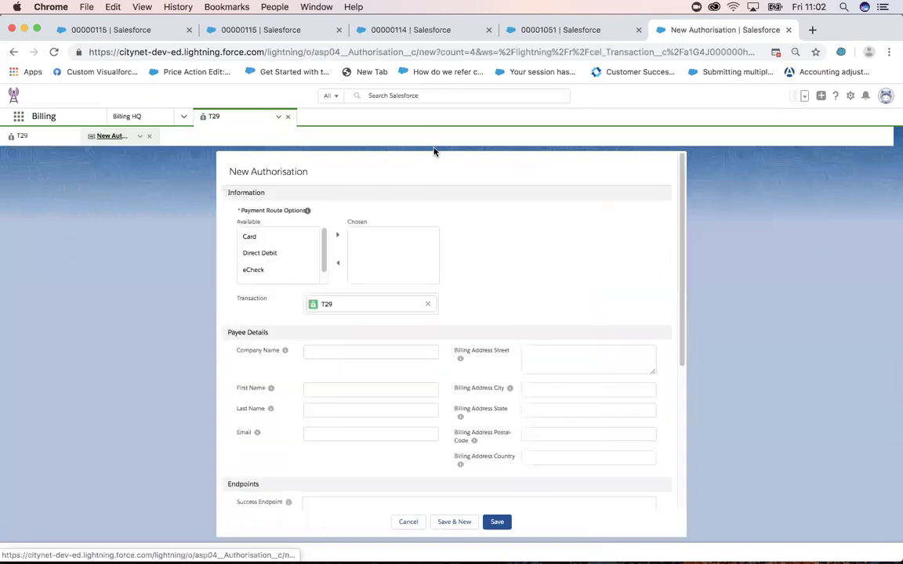
click(276, 237)
click(337, 235)
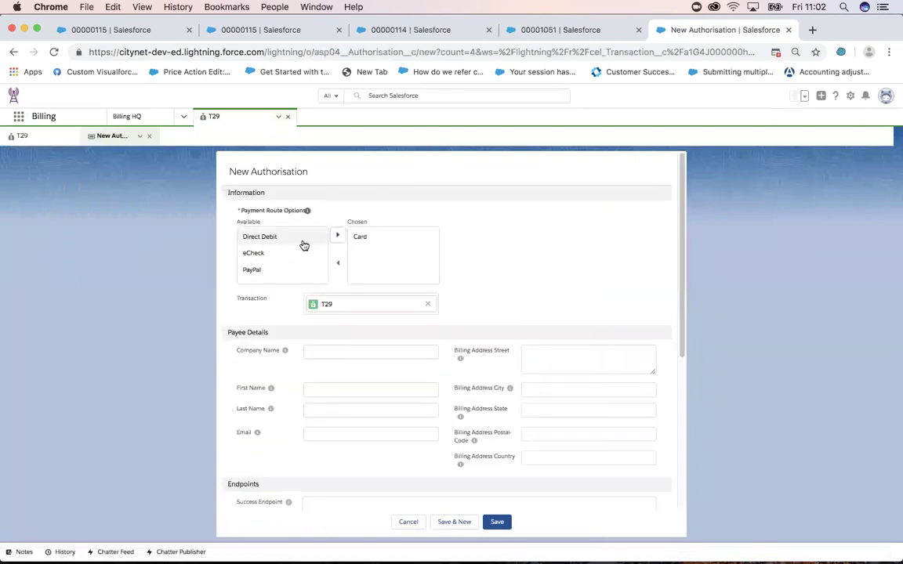
drag(278, 239, 393, 239)
mouse_move(677, 197)
mouse_down()
mouse_move(685, 355)
mouse_move(683, 182)
mouse_up()
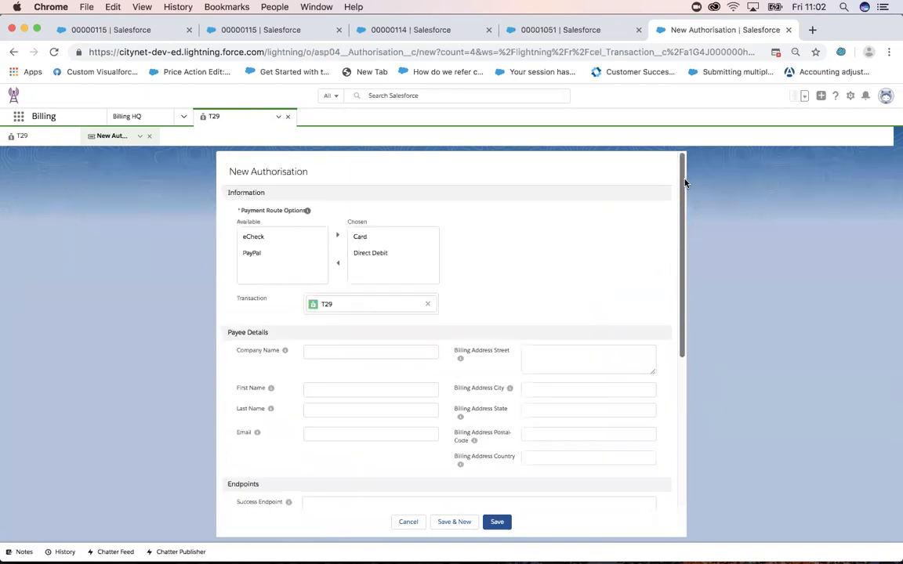
click(499, 522)
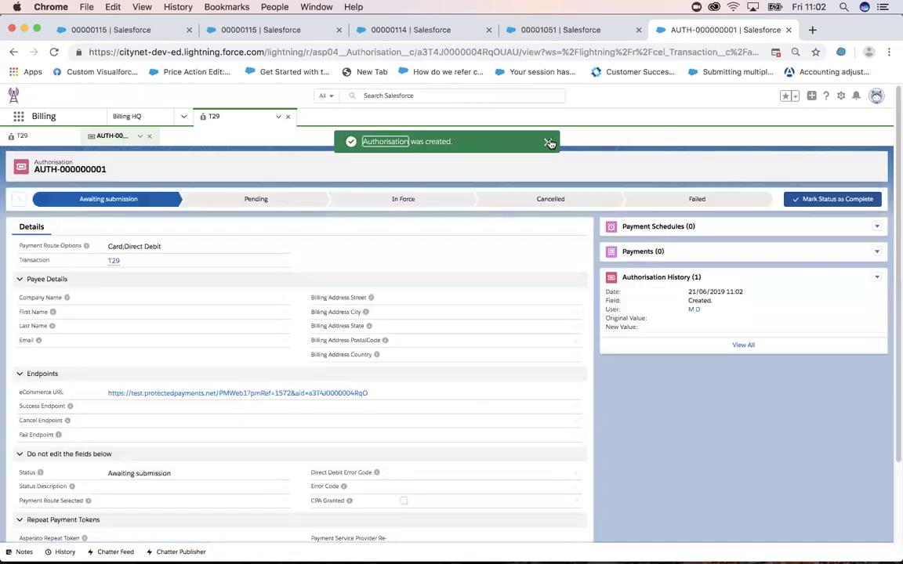
click(549, 143)
Start a new payment schedule from the authorisation with status Active and a regular amount of £200.00.
click(877, 227)
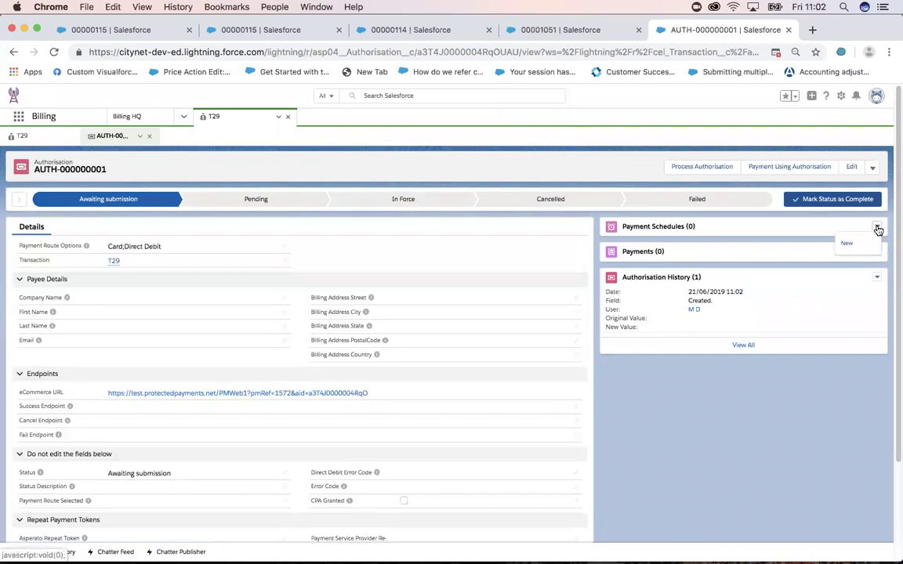
click(849, 243)
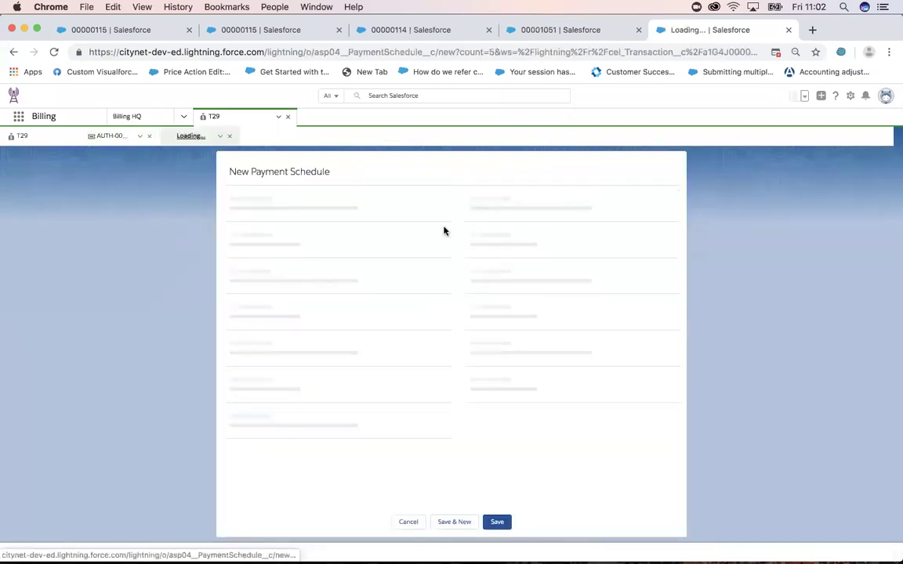
click(429, 212)
key(Return)
click(365, 234)
text(200)
key(Tab)
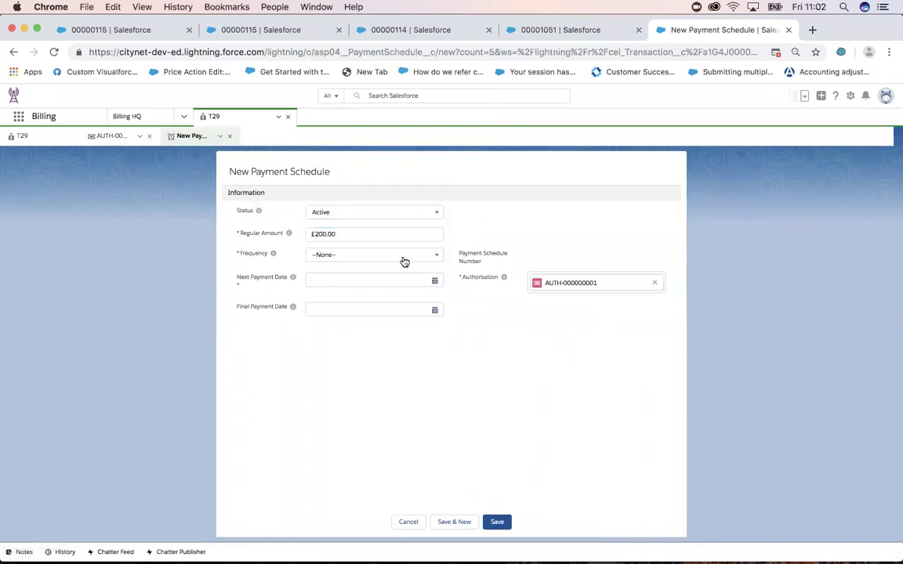
Set the payment schedule's frequency to Monthly and next payment date to 21/06/2019, and save it.
click(379, 263)
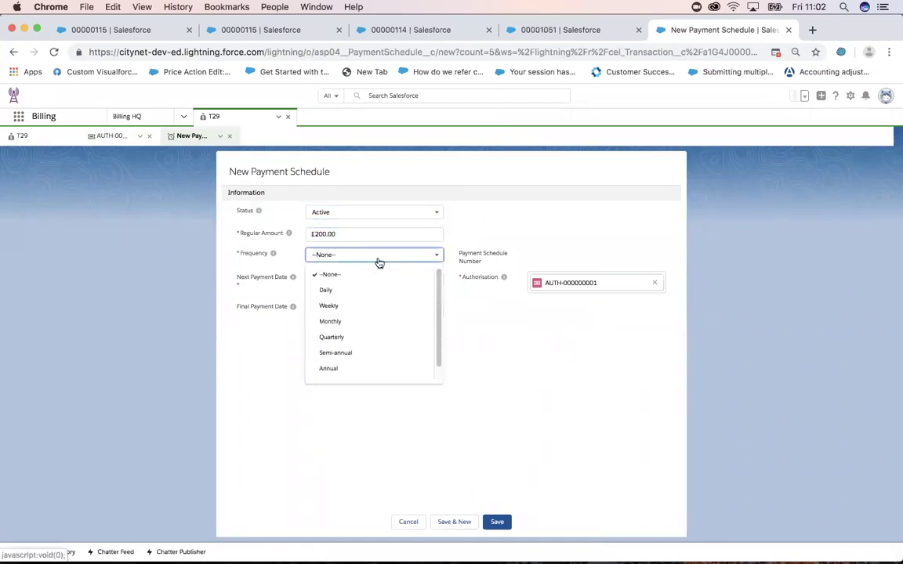
click(365, 322)
click(434, 281)
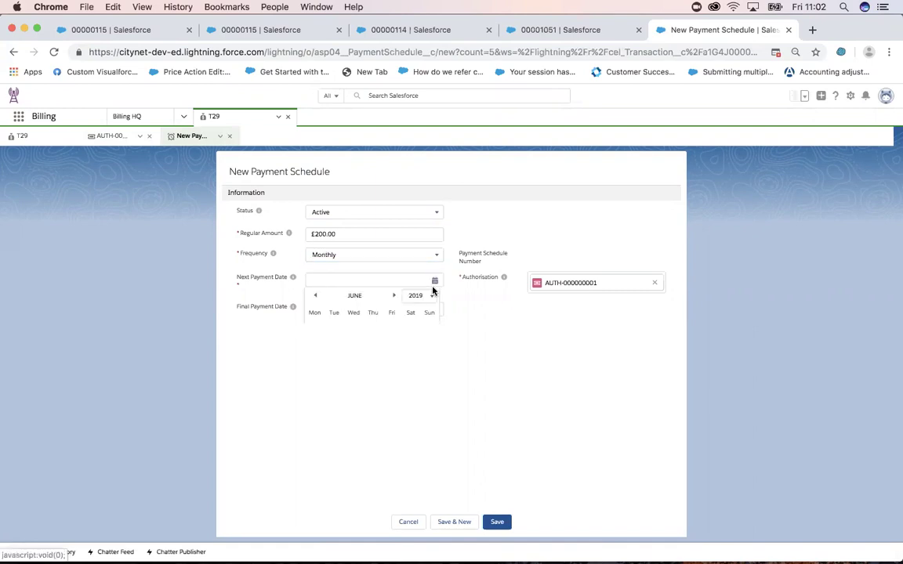
click(391, 386)
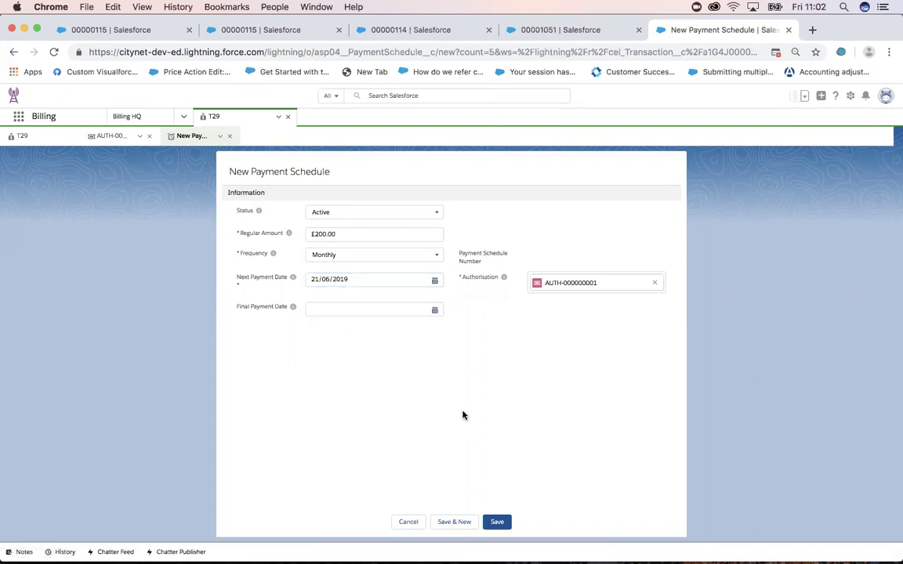
click(497, 523)
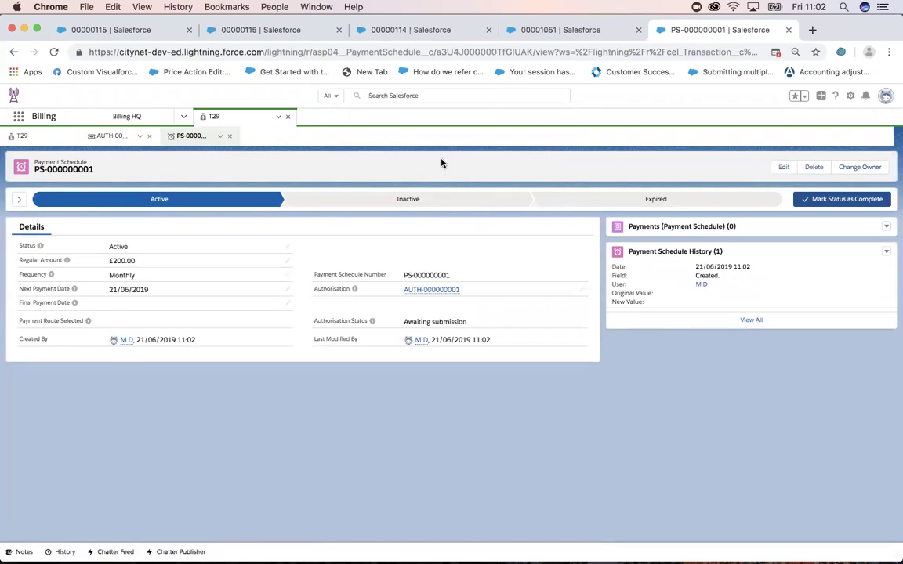
Reload the payment schedule, check it on the authorisation record, then close the schedule and return to transaction T29.
click(473, 51)
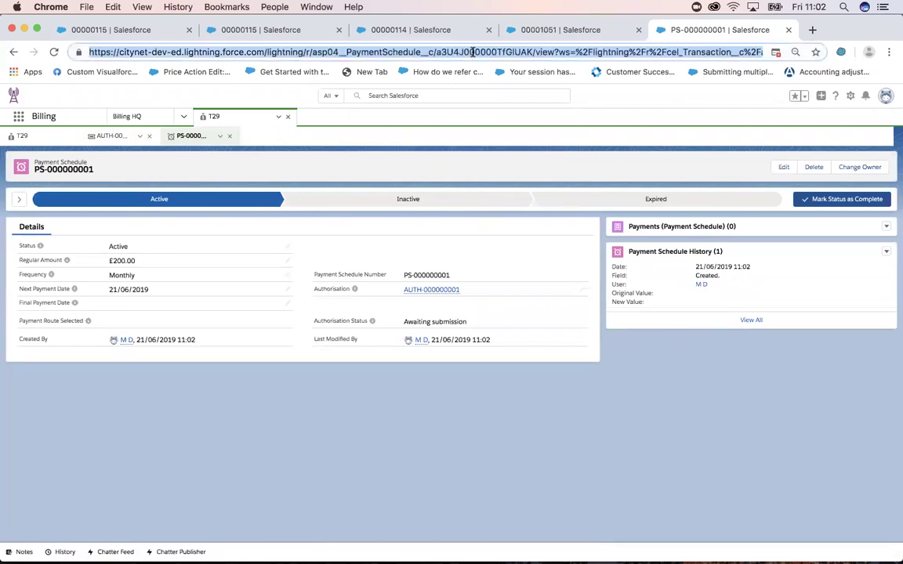
key(Return)
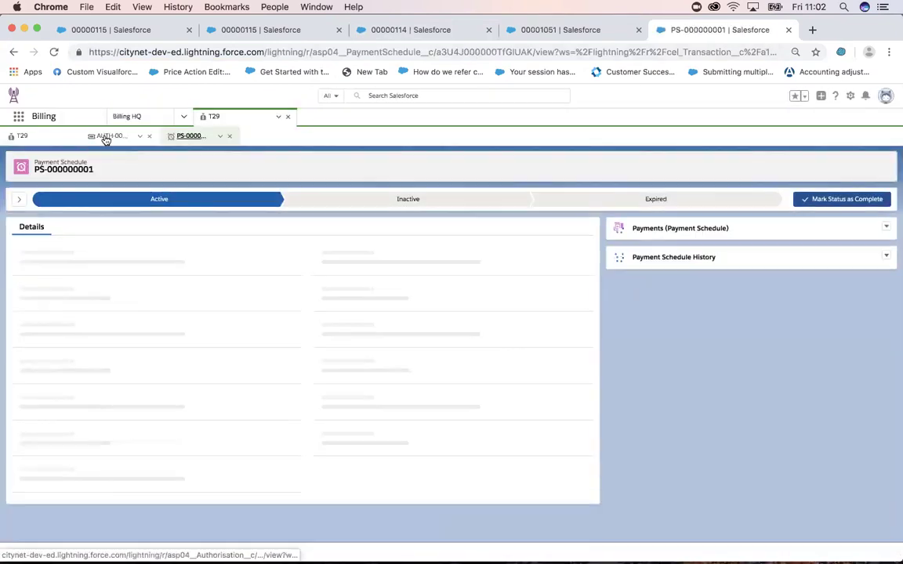
click(105, 137)
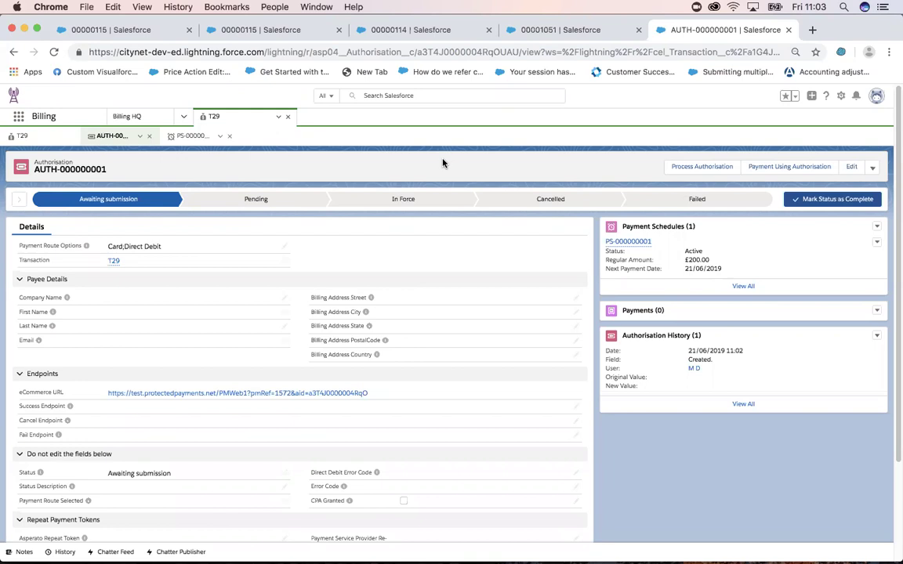
click(229, 137)
click(20, 136)
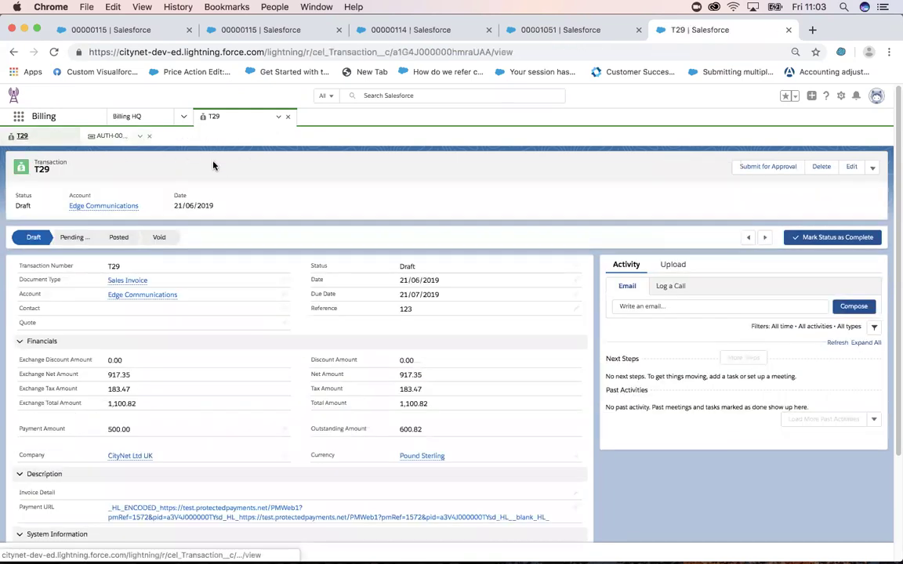
Go to Billing HQ, open the Not Invoiced billable items list and switch it to the All list view.
click(183, 119)
click(152, 139)
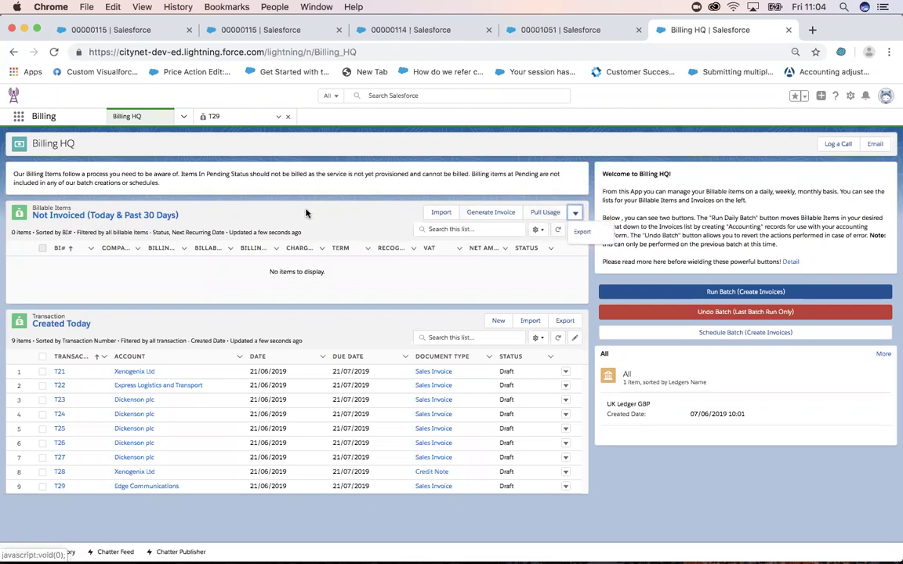
click(141, 218)
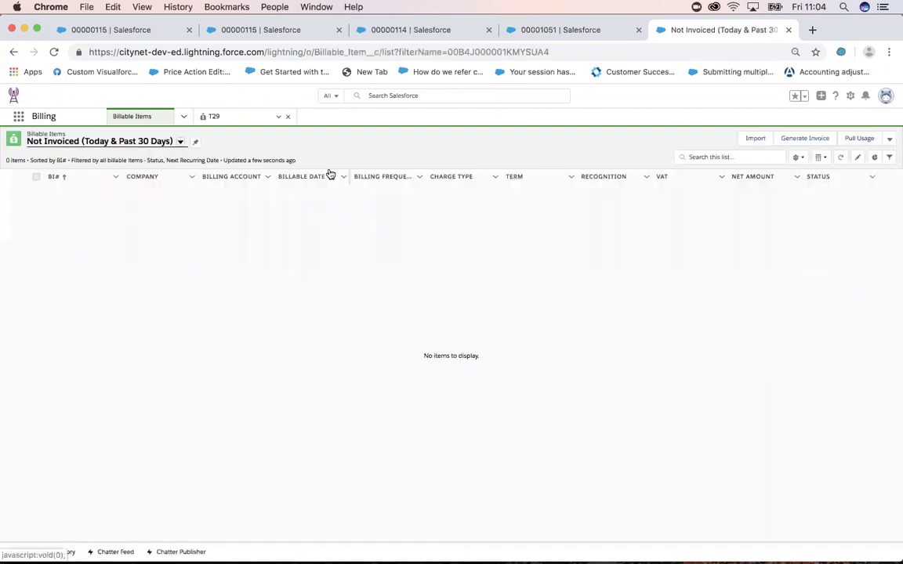
click(890, 139)
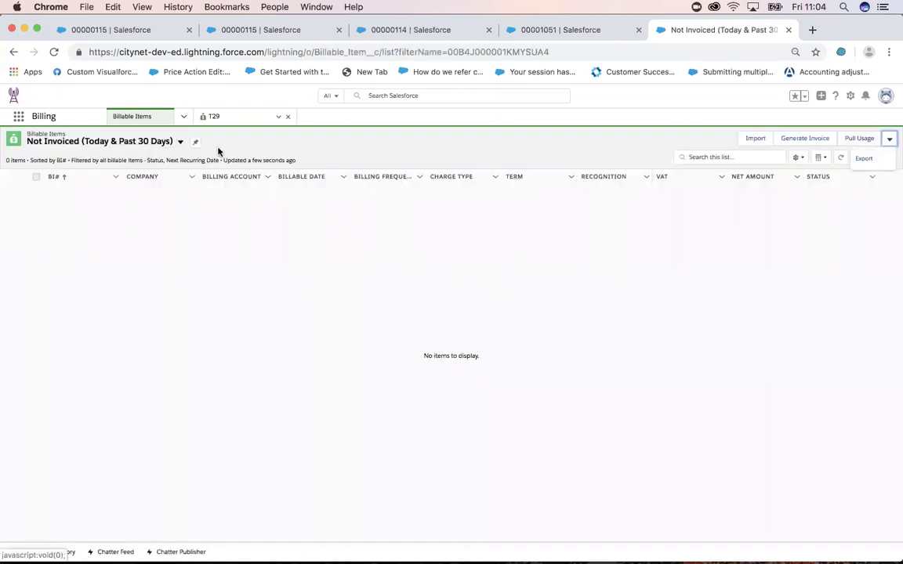
click(179, 142)
click(163, 175)
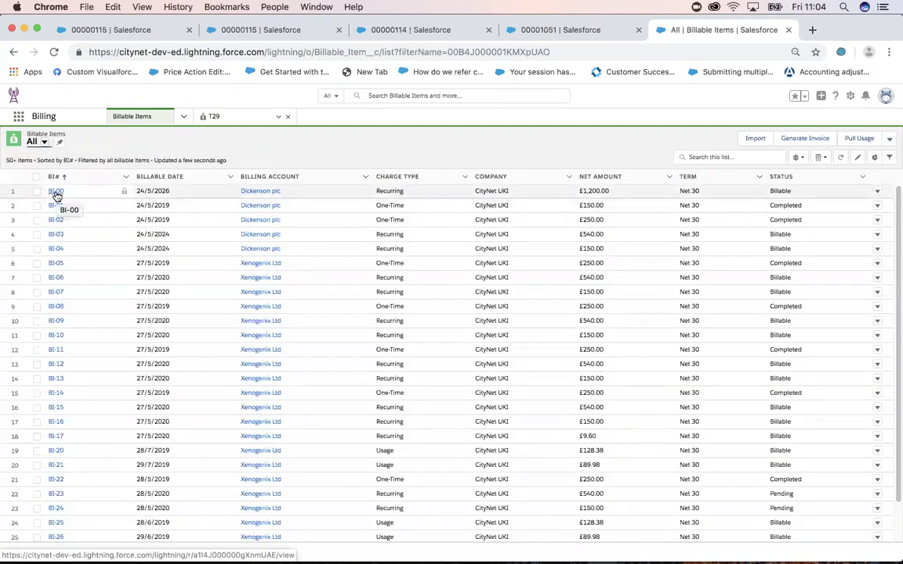
Open billable item BI-00 for editing, review its Status and Charge Type options and Service ID field, and leave without saving.
click(878, 195)
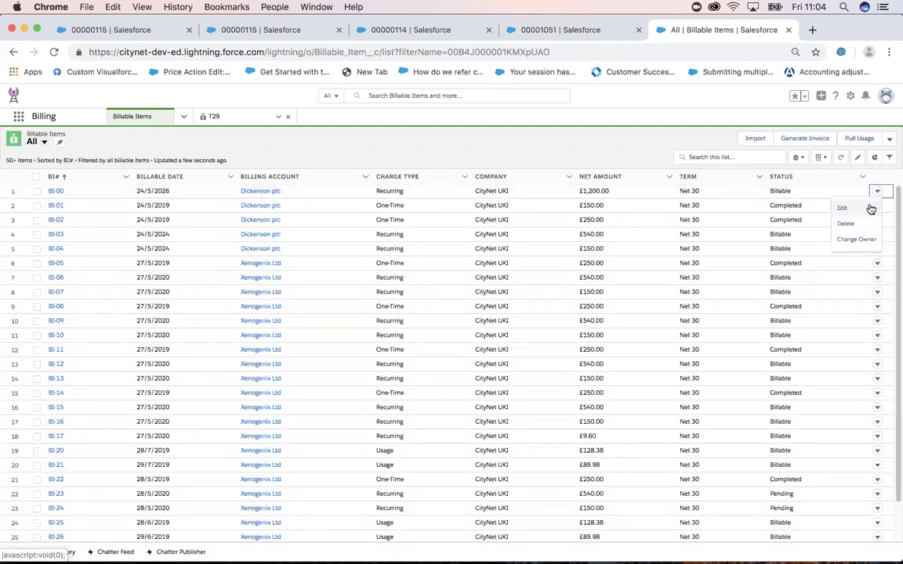
click(866, 205)
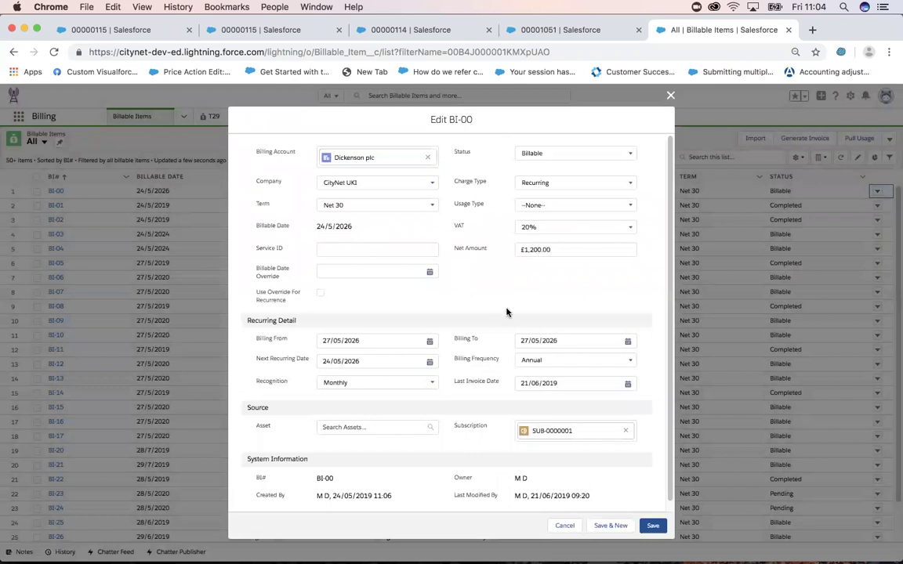
click(627, 153)
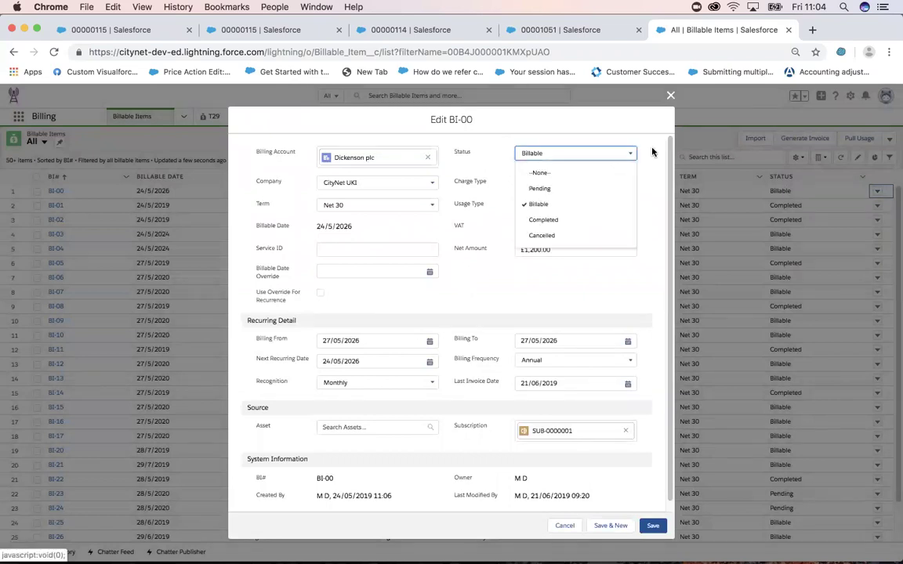
click(652, 151)
click(612, 185)
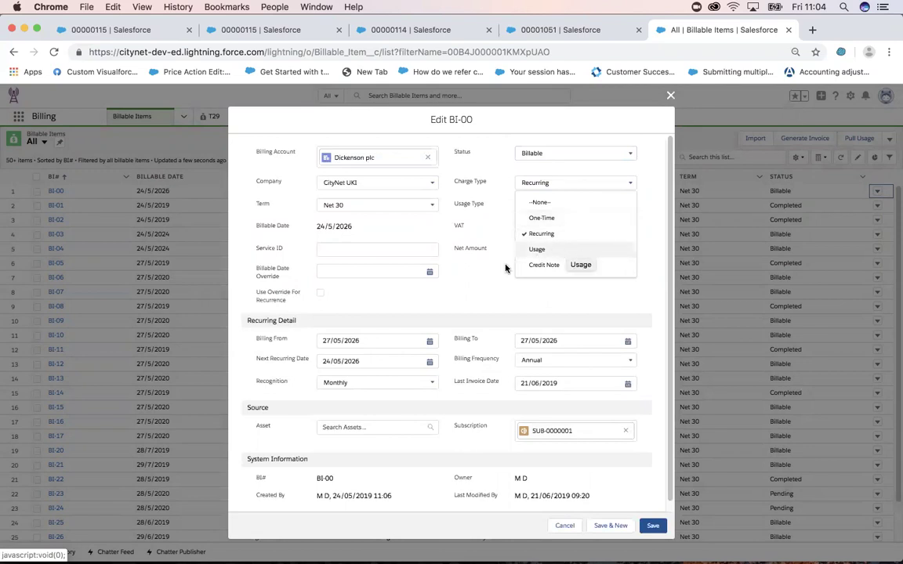
click(472, 280)
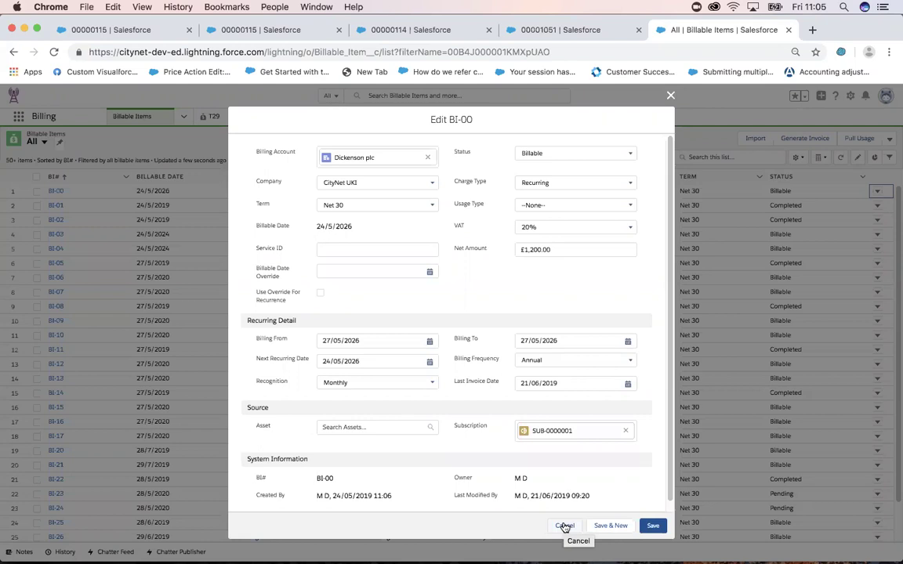
click(375, 251)
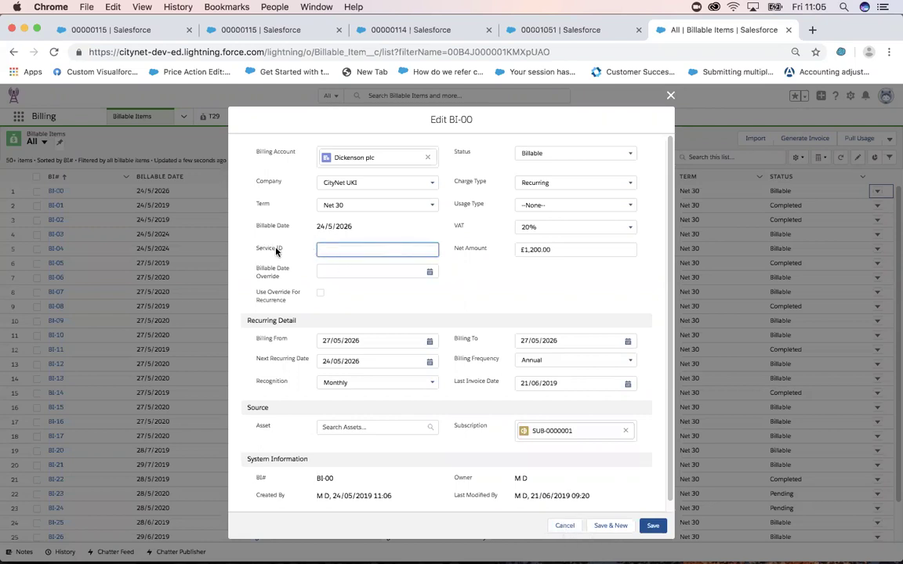
click(564, 527)
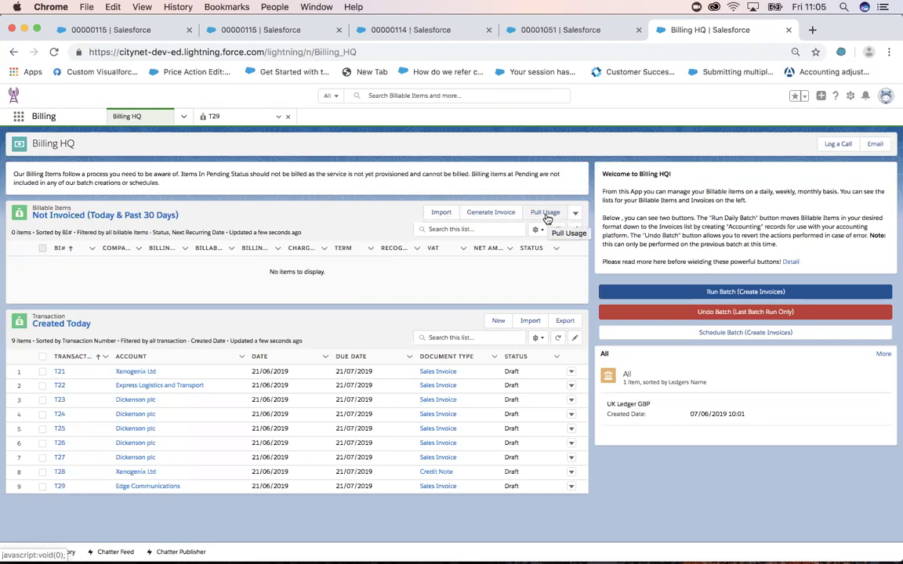
Open the billable items import wizard, choose Billable Items to view its import operations, and return to Billing HQ.
click(443, 217)
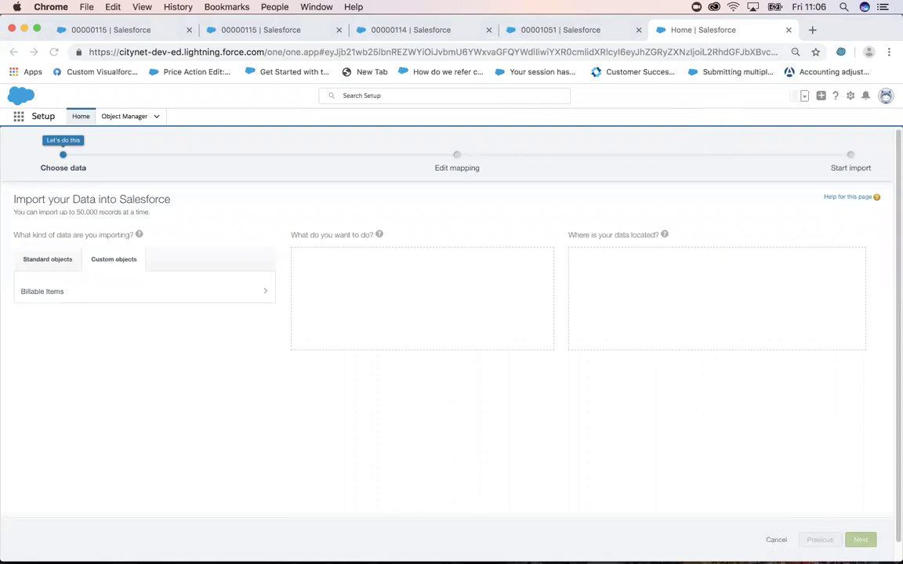
click(92, 294)
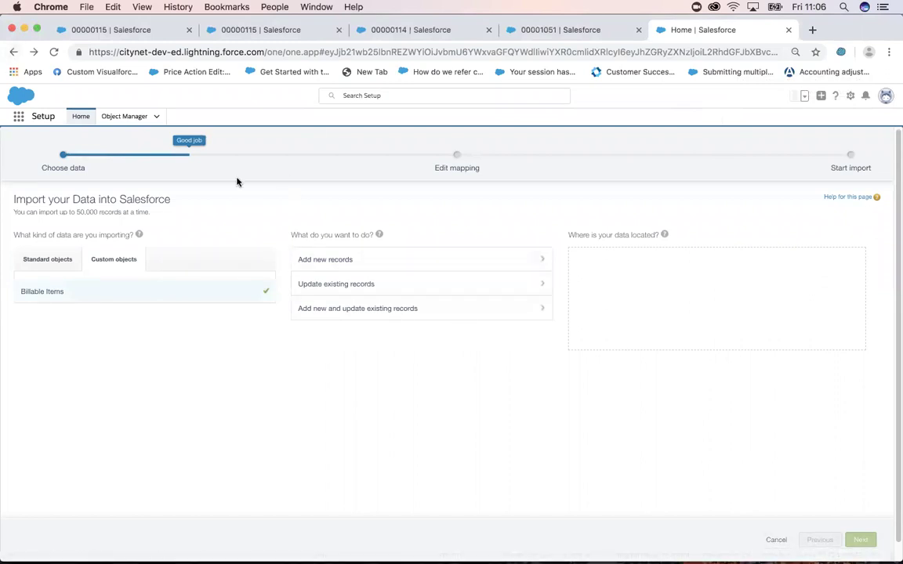
click(13, 52)
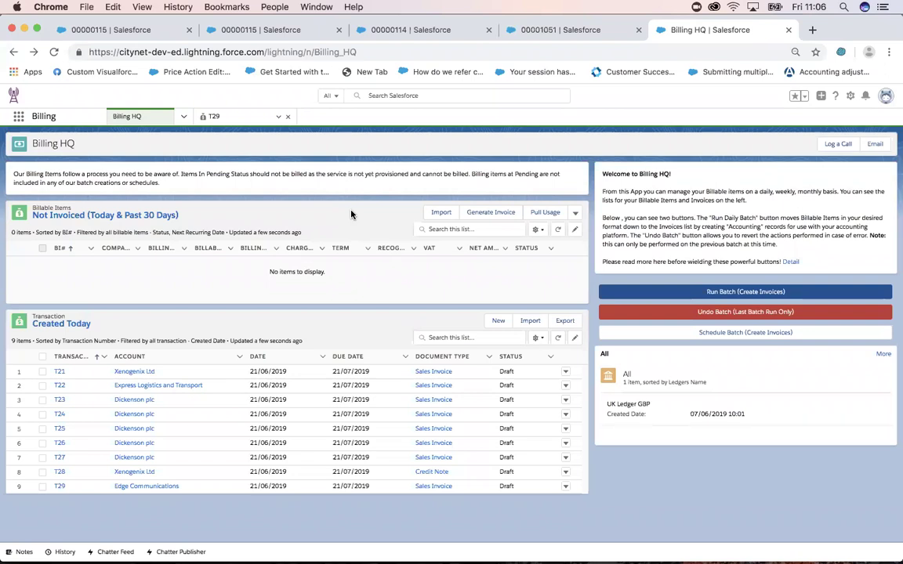
Open the batch invoice creation form, choose Set Below as the invoice date option, and review the available invoice methods.
click(741, 292)
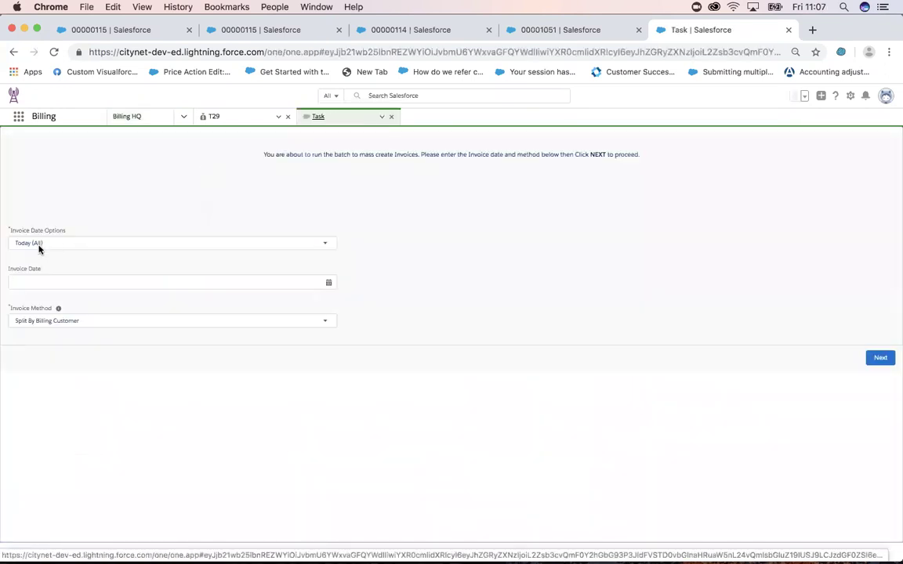
click(111, 244)
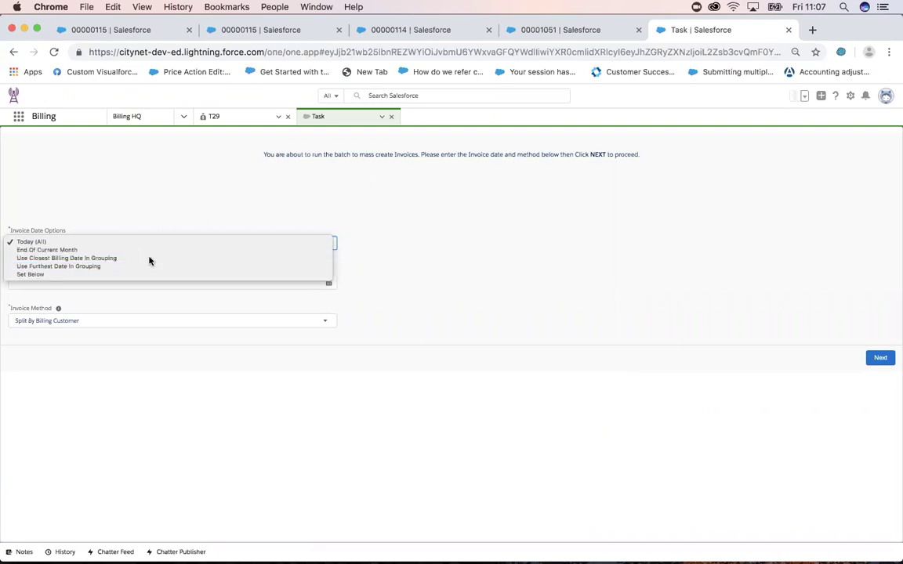
click(138, 275)
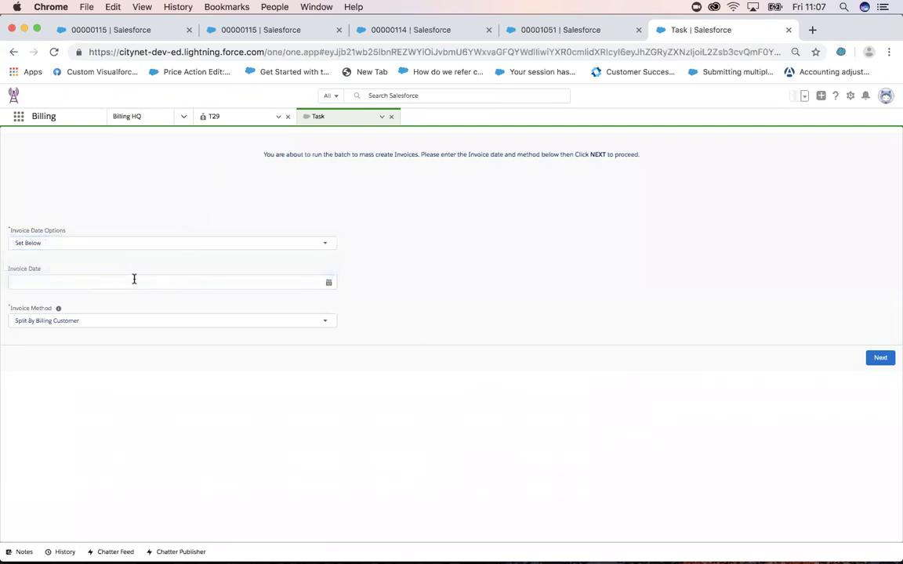
click(86, 323)
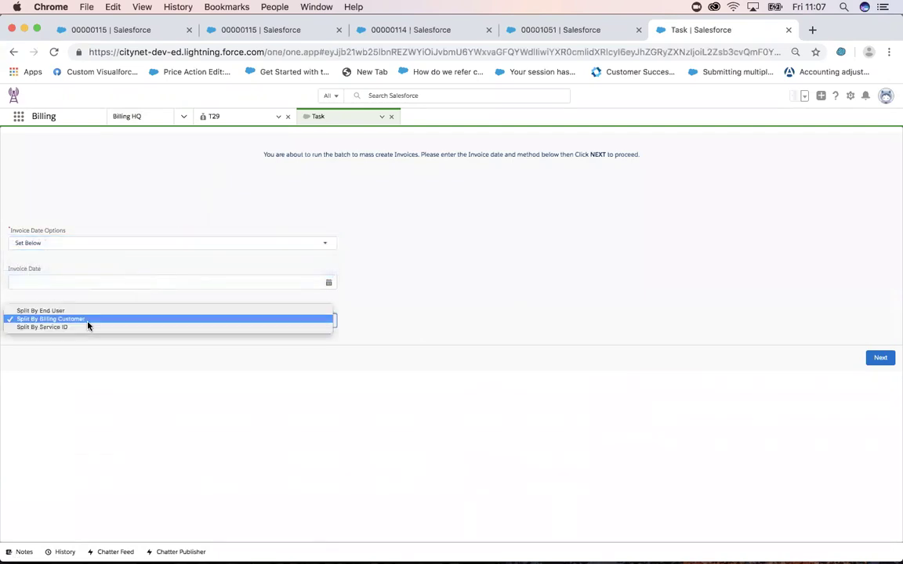
click(258, 200)
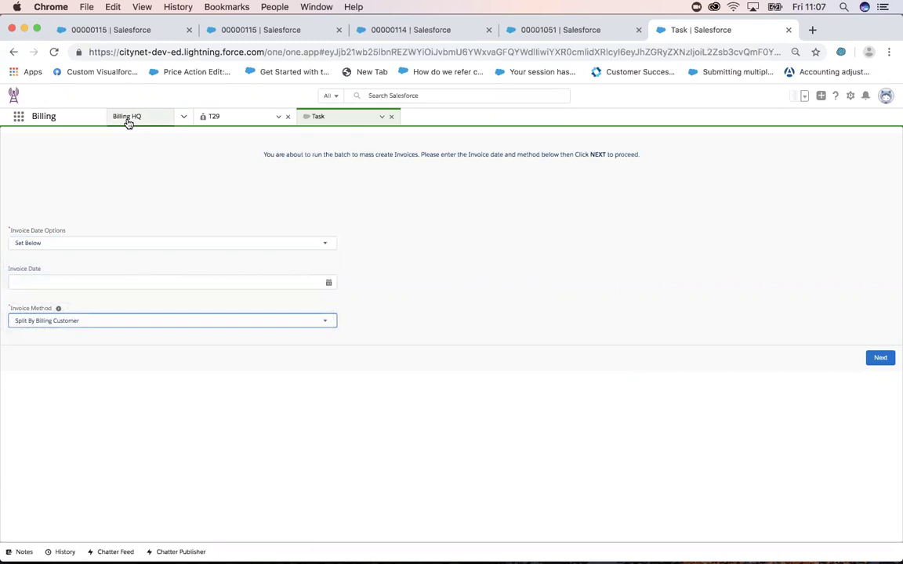
Return to Billing HQ, view the form for scheduling the invoice creation batch, and leave it without scheduling anything.
click(128, 120)
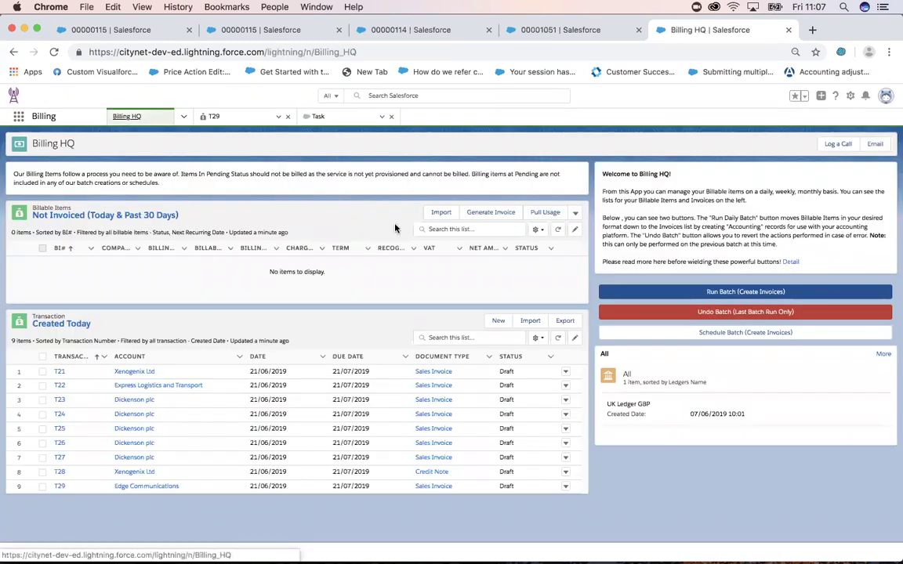
click(745, 333)
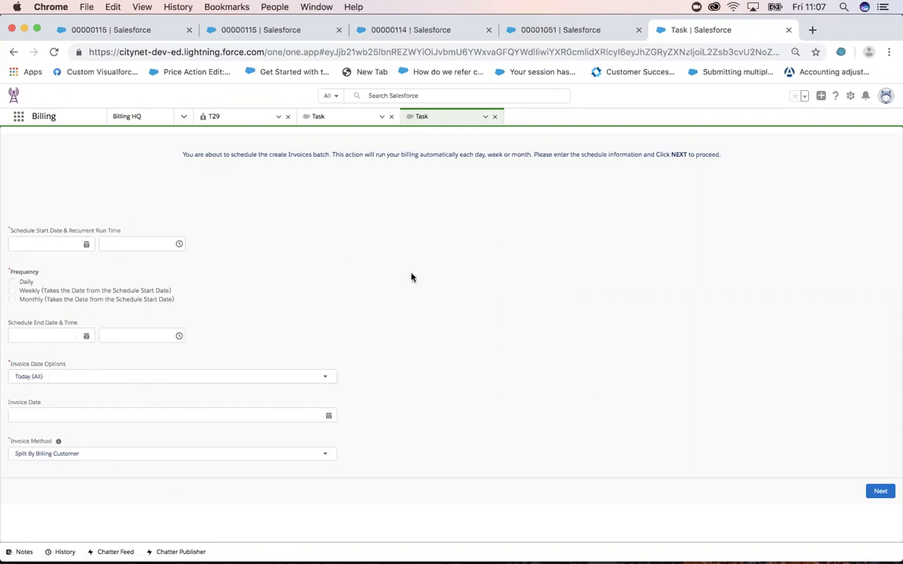
click(13, 52)
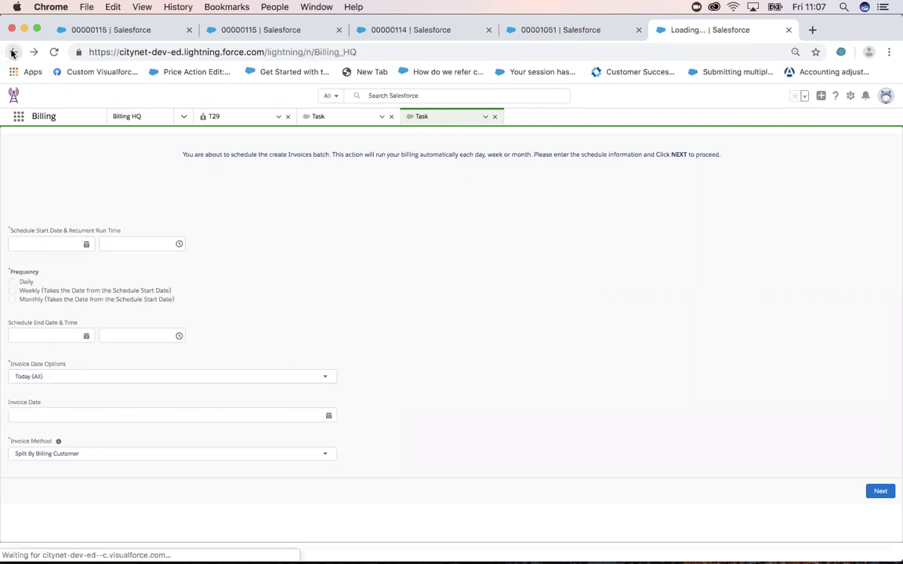